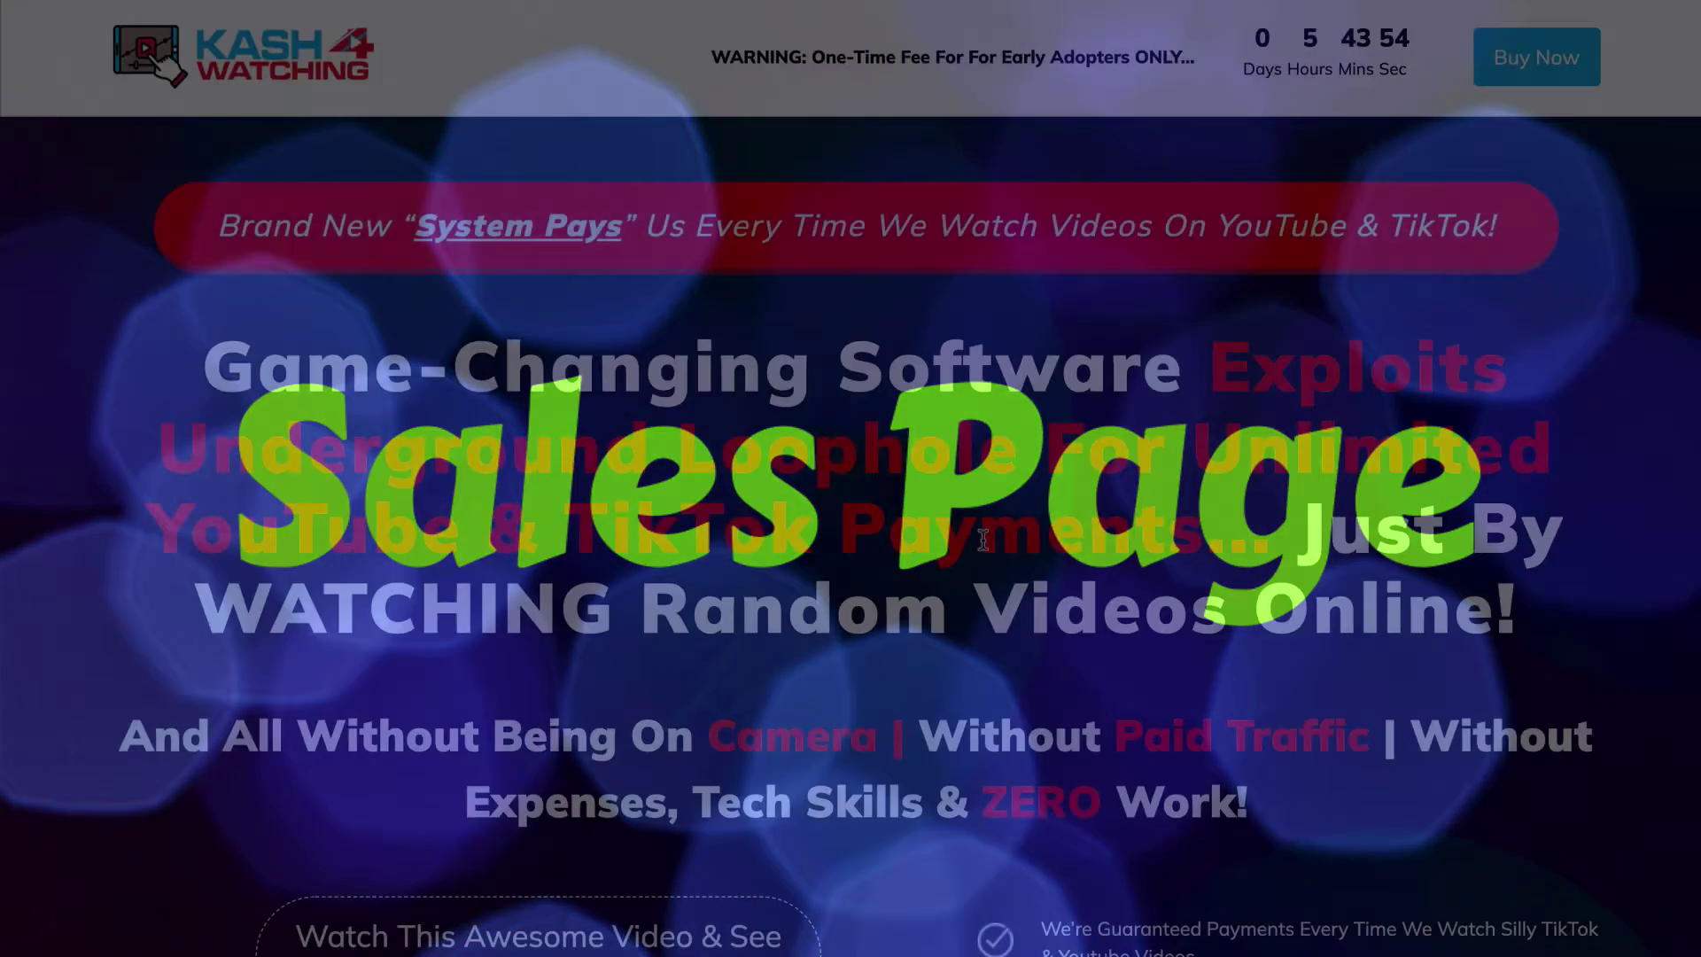
scroll(982, 539, down, 1)
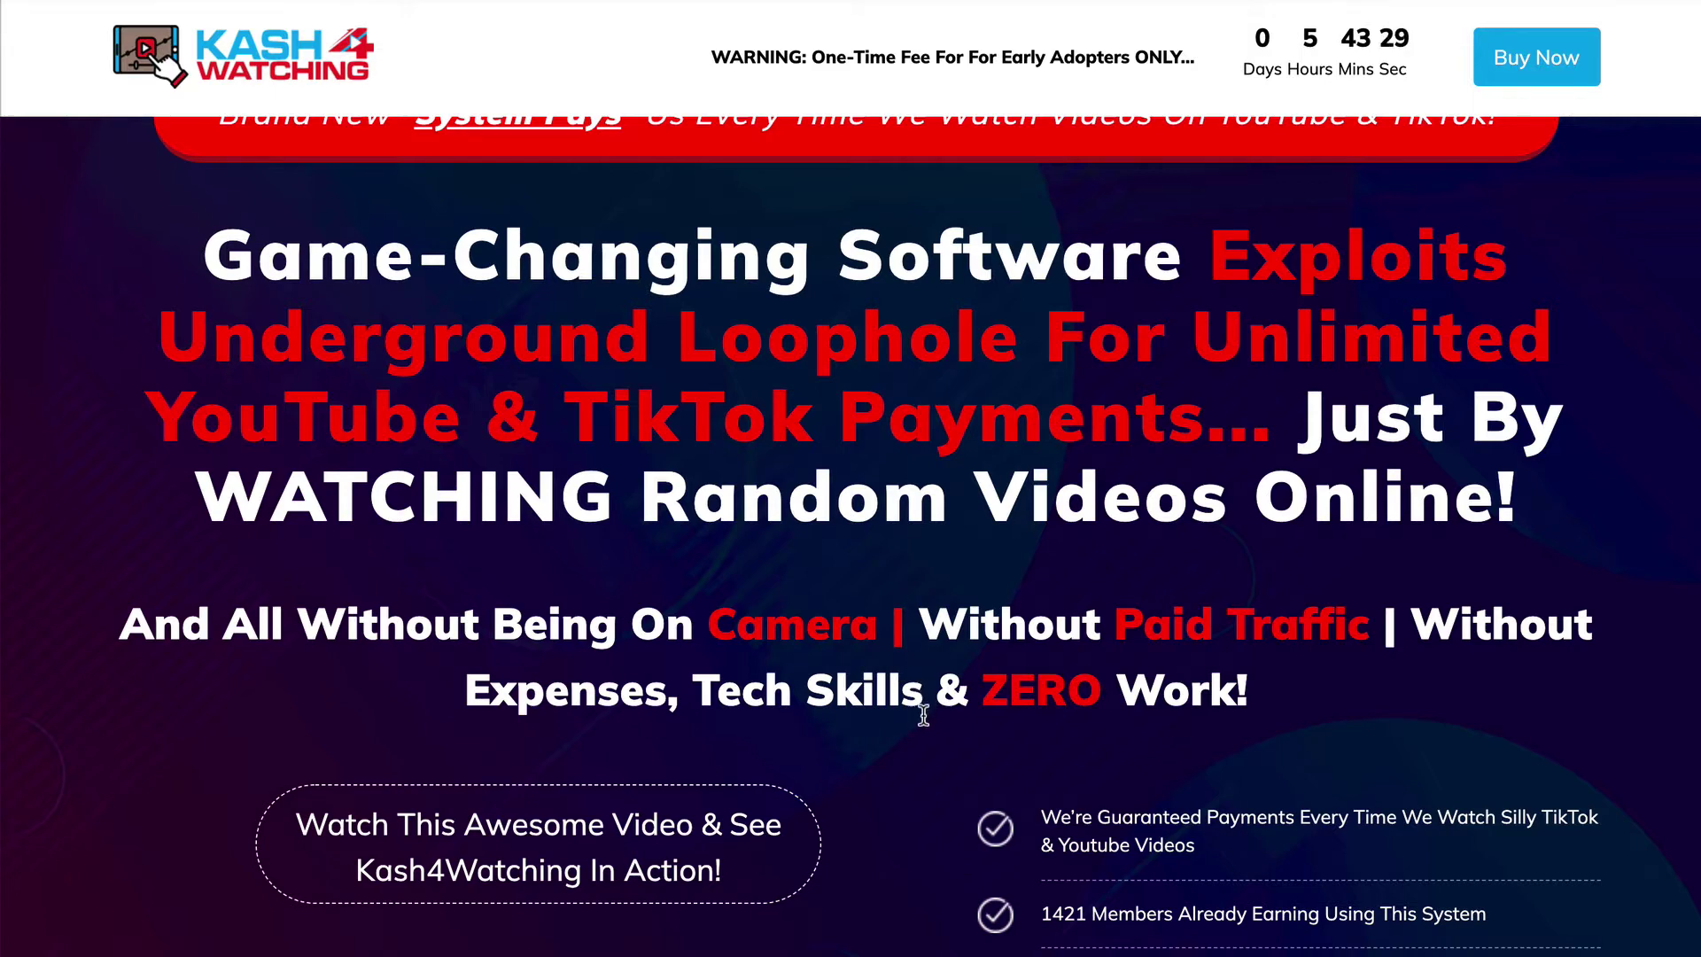
scroll(913, 740, down, 4)
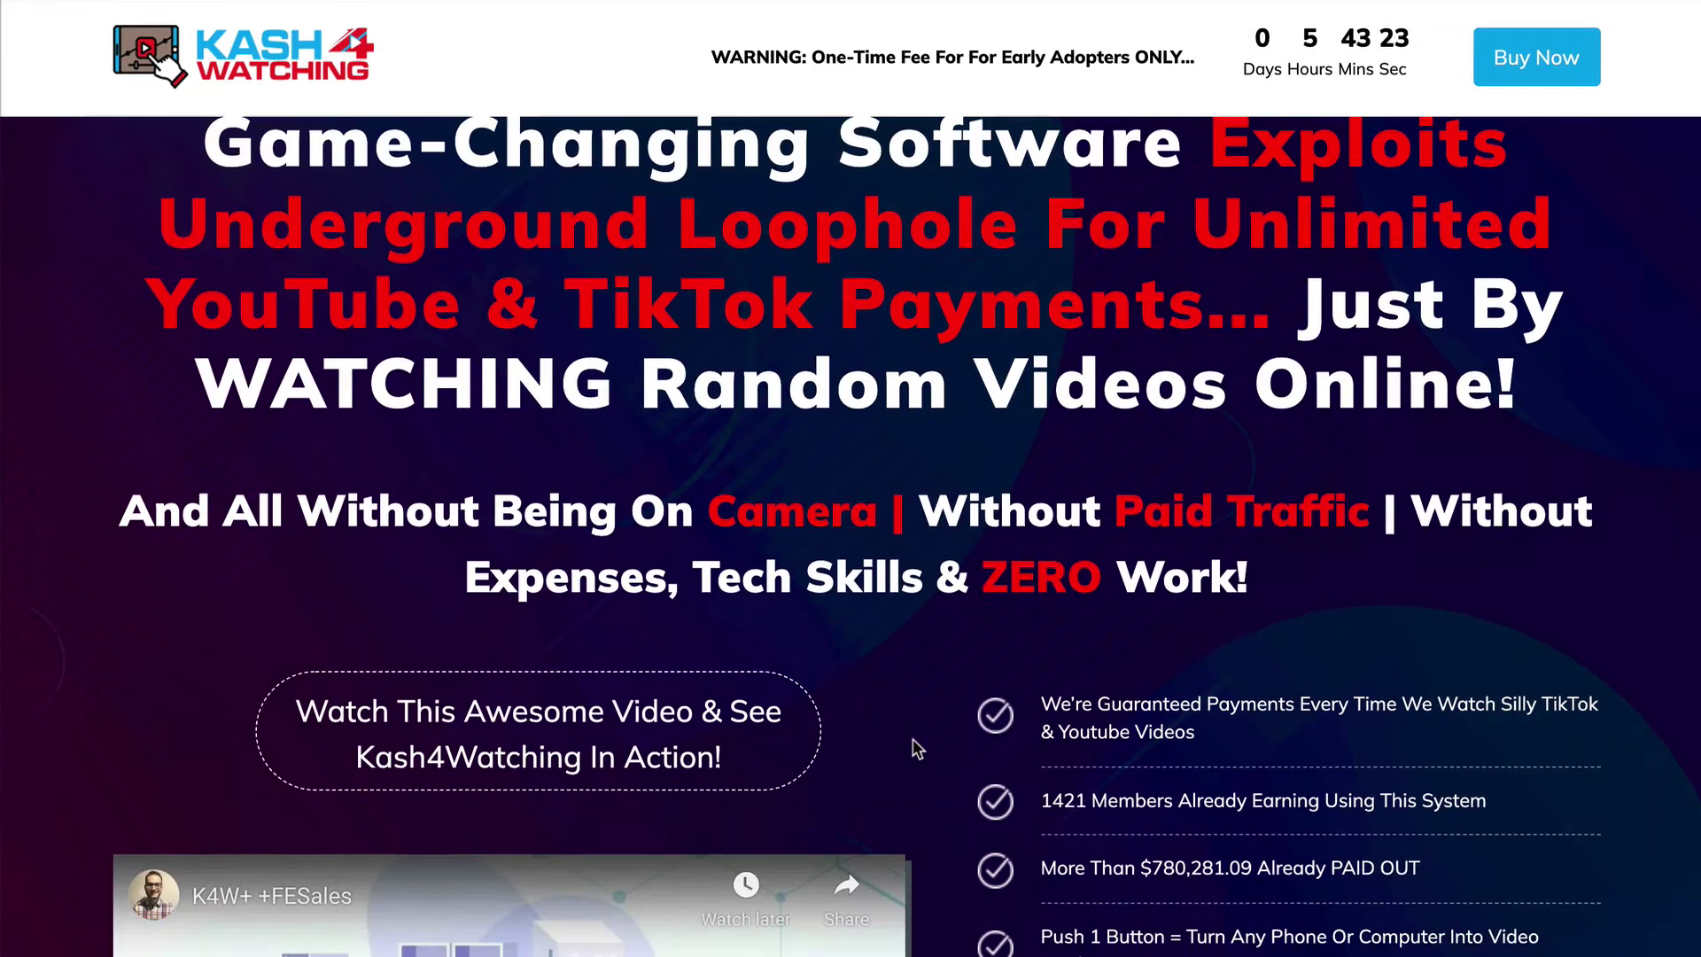
scroll(913, 738, down, 4)
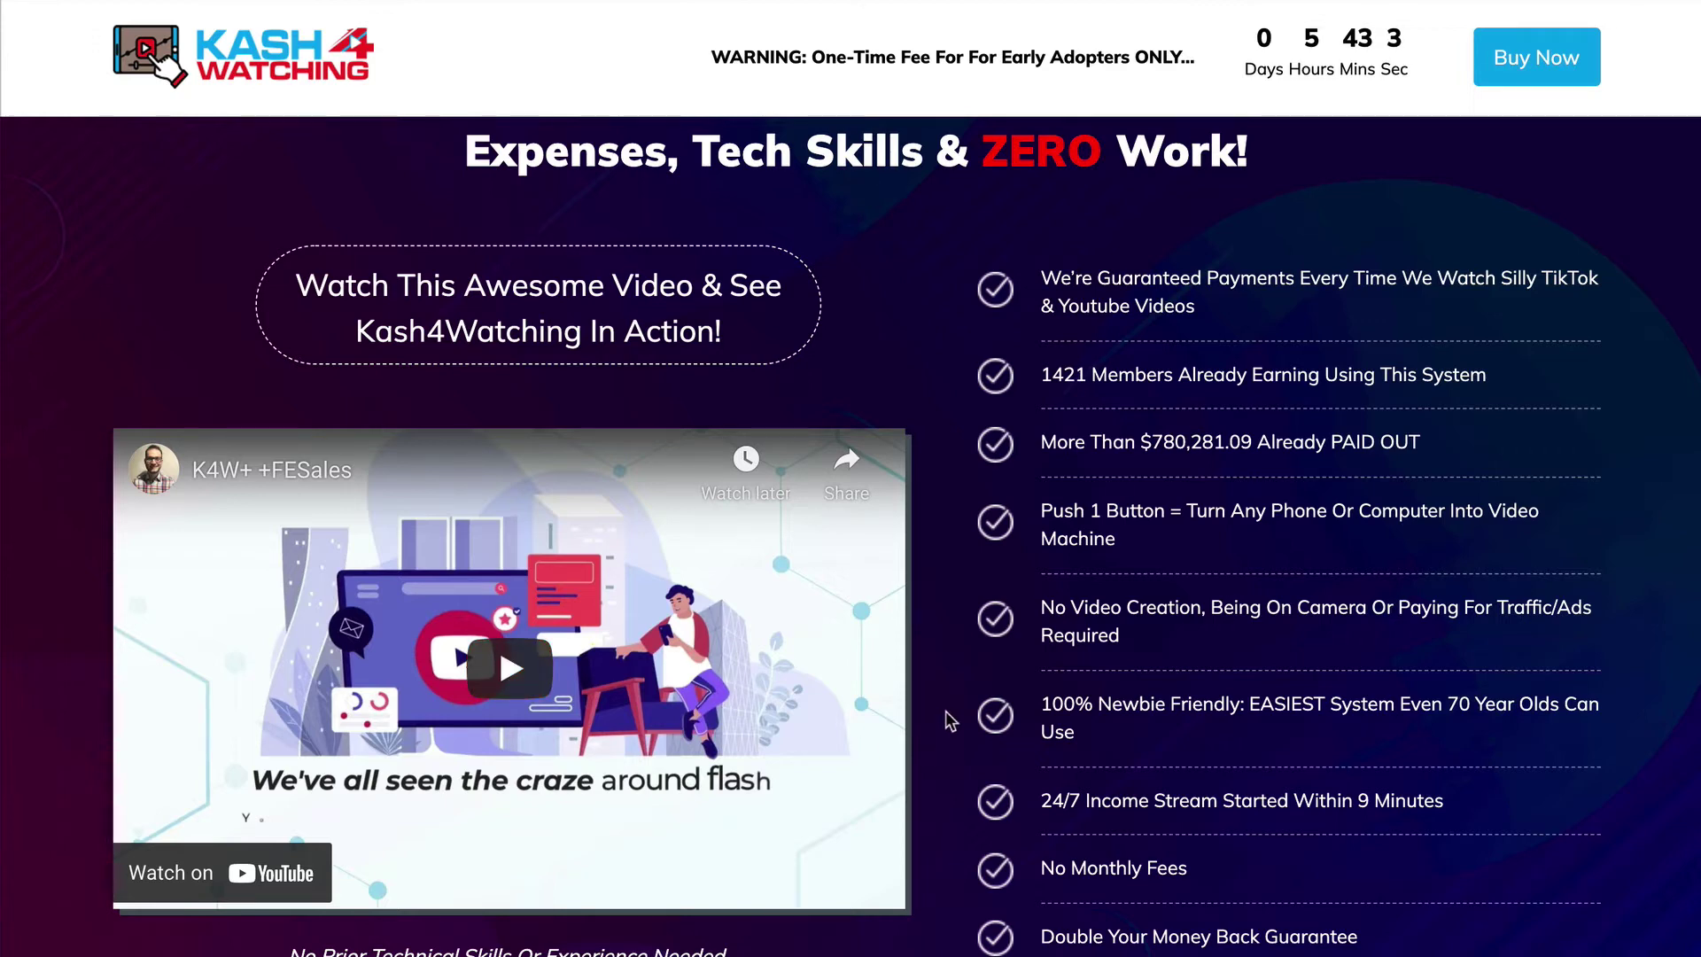
scroll(1186, 748, down, 1)
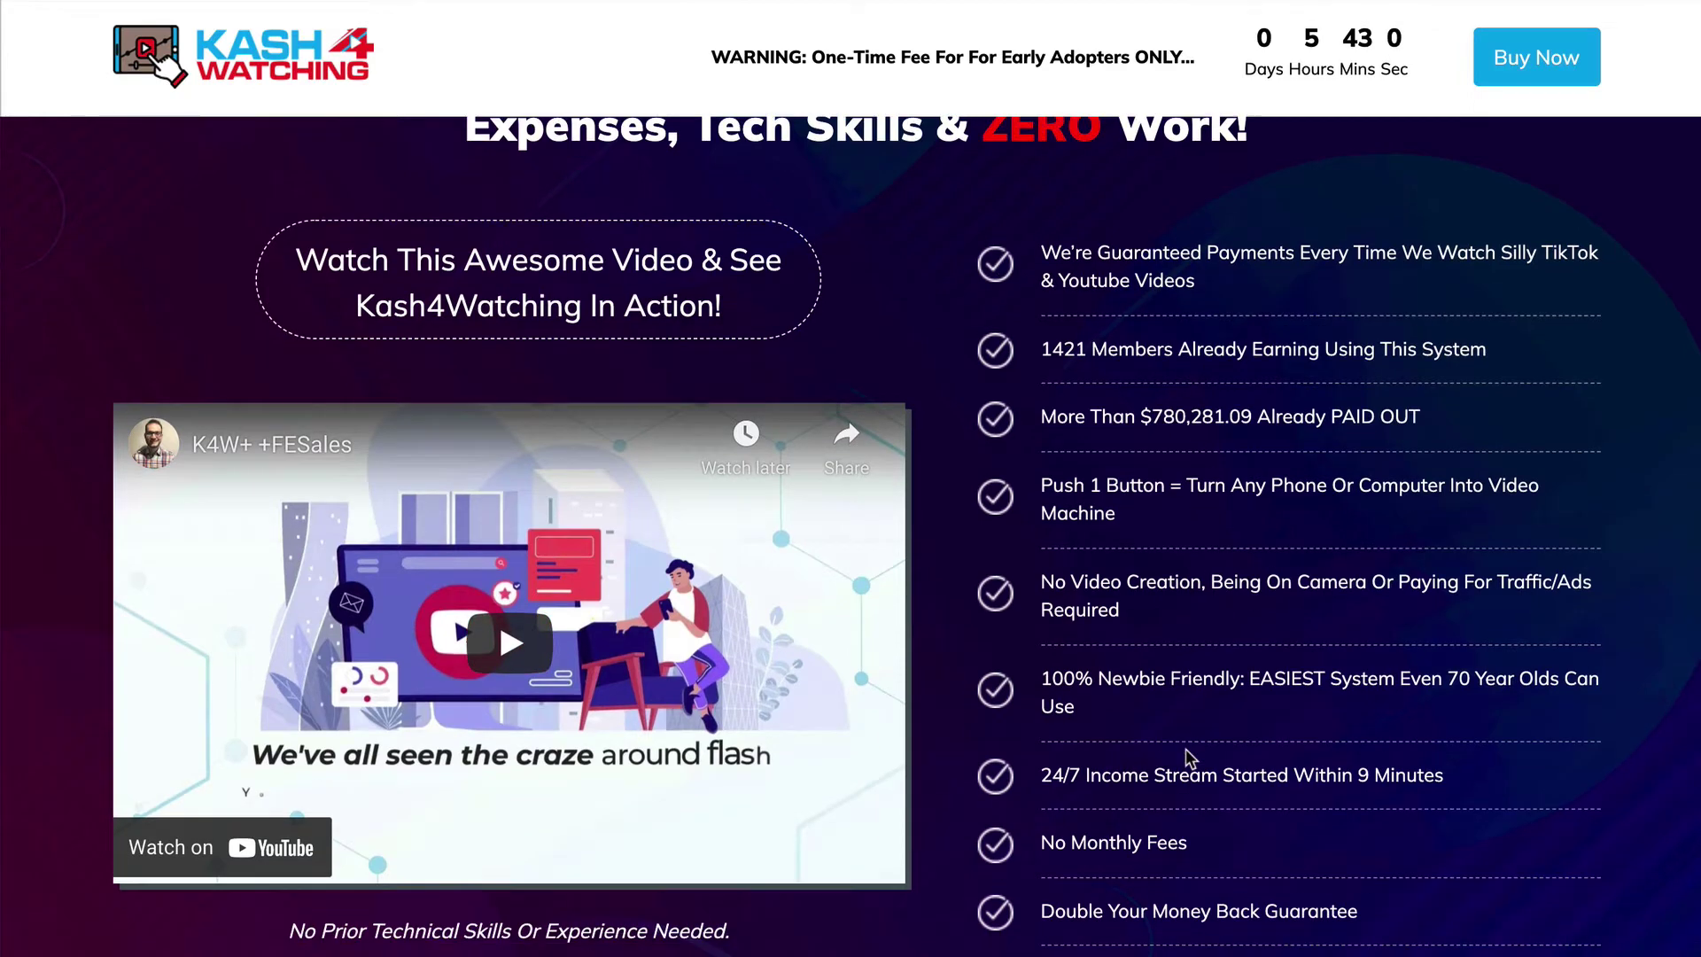
scroll(1185, 747, down, 1)
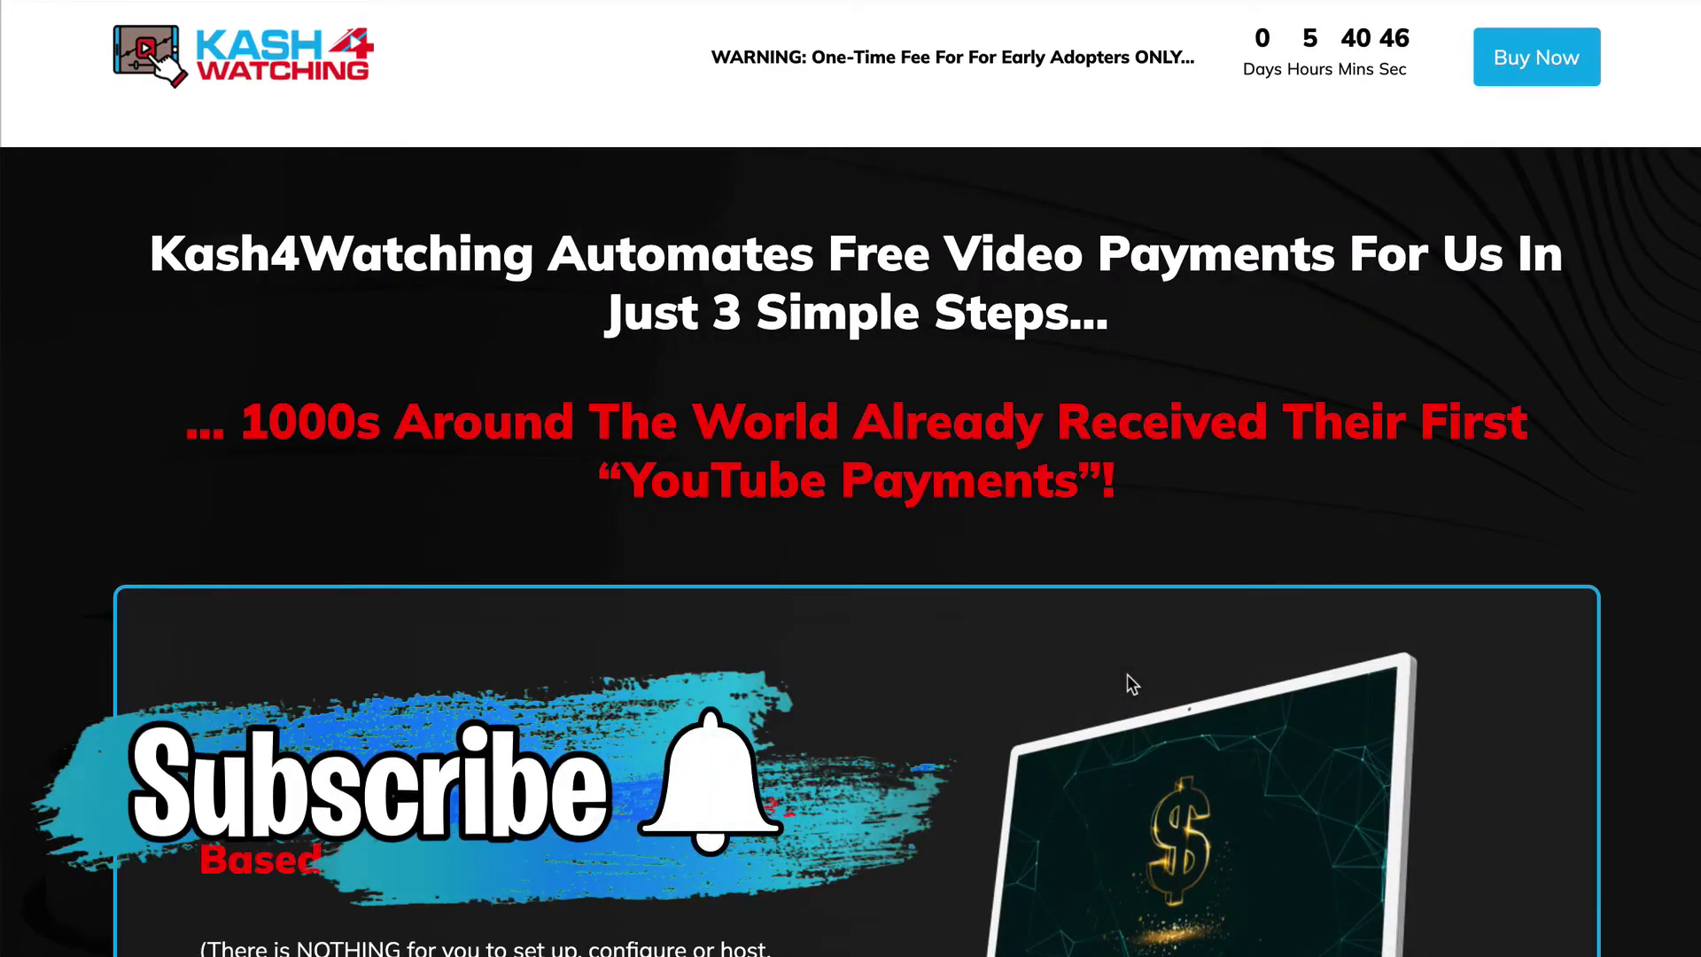
scroll(1127, 674, down, 1)
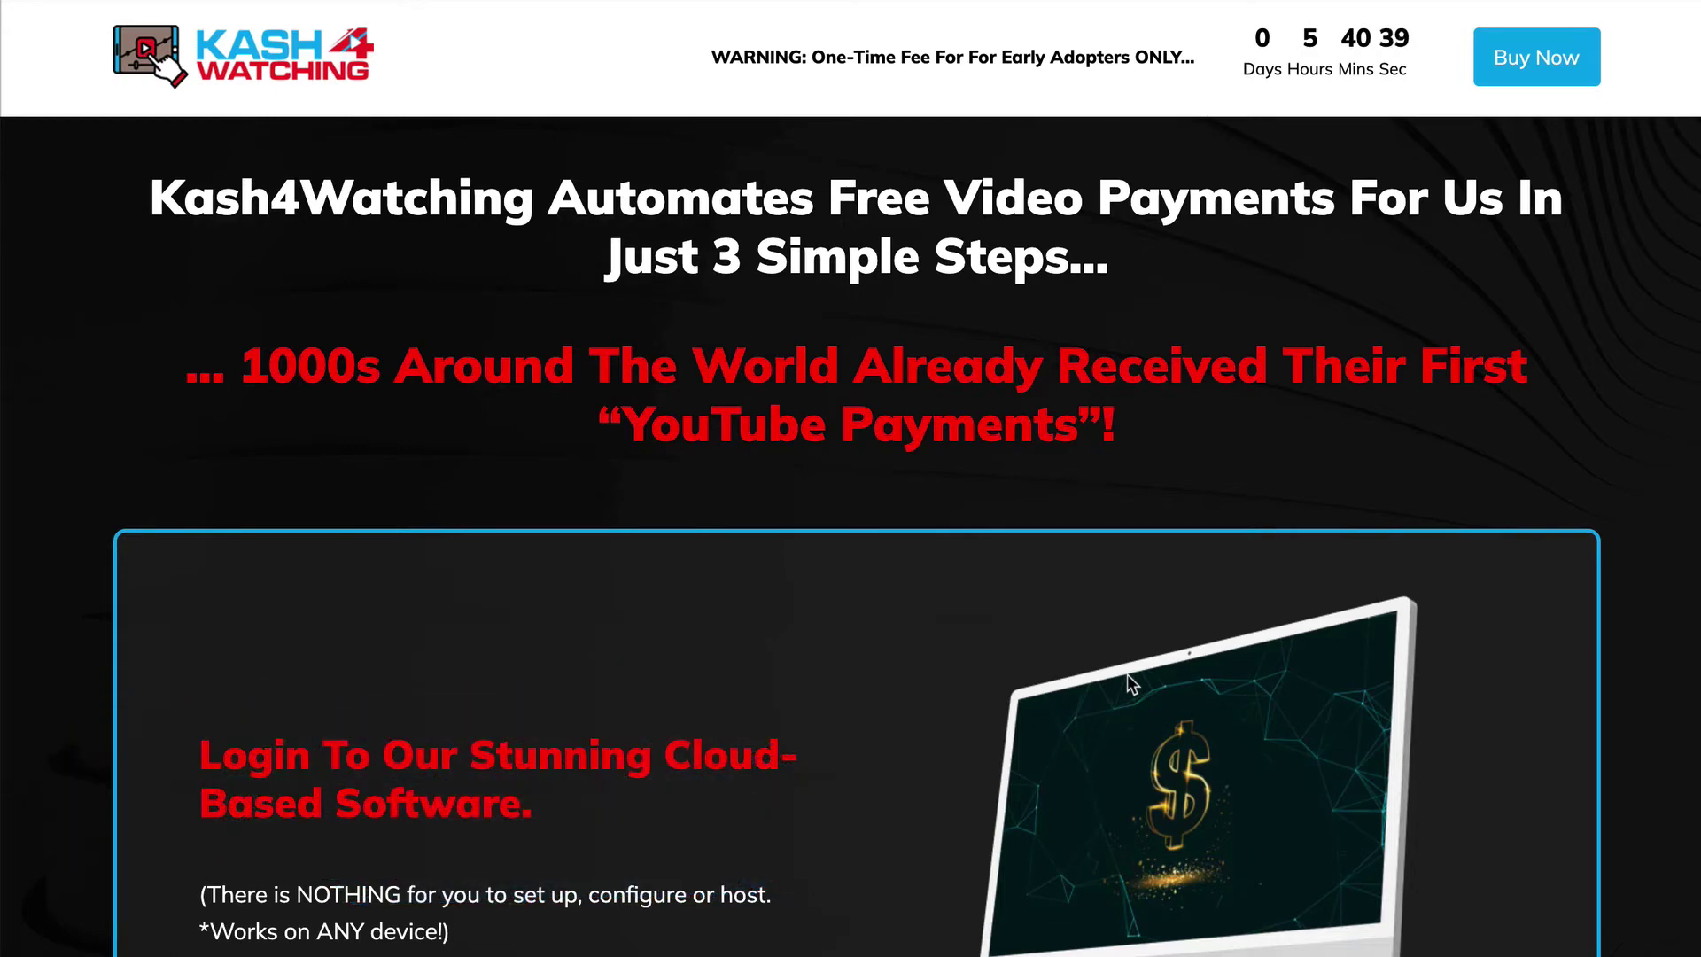
scroll(1127, 674, down, 3)
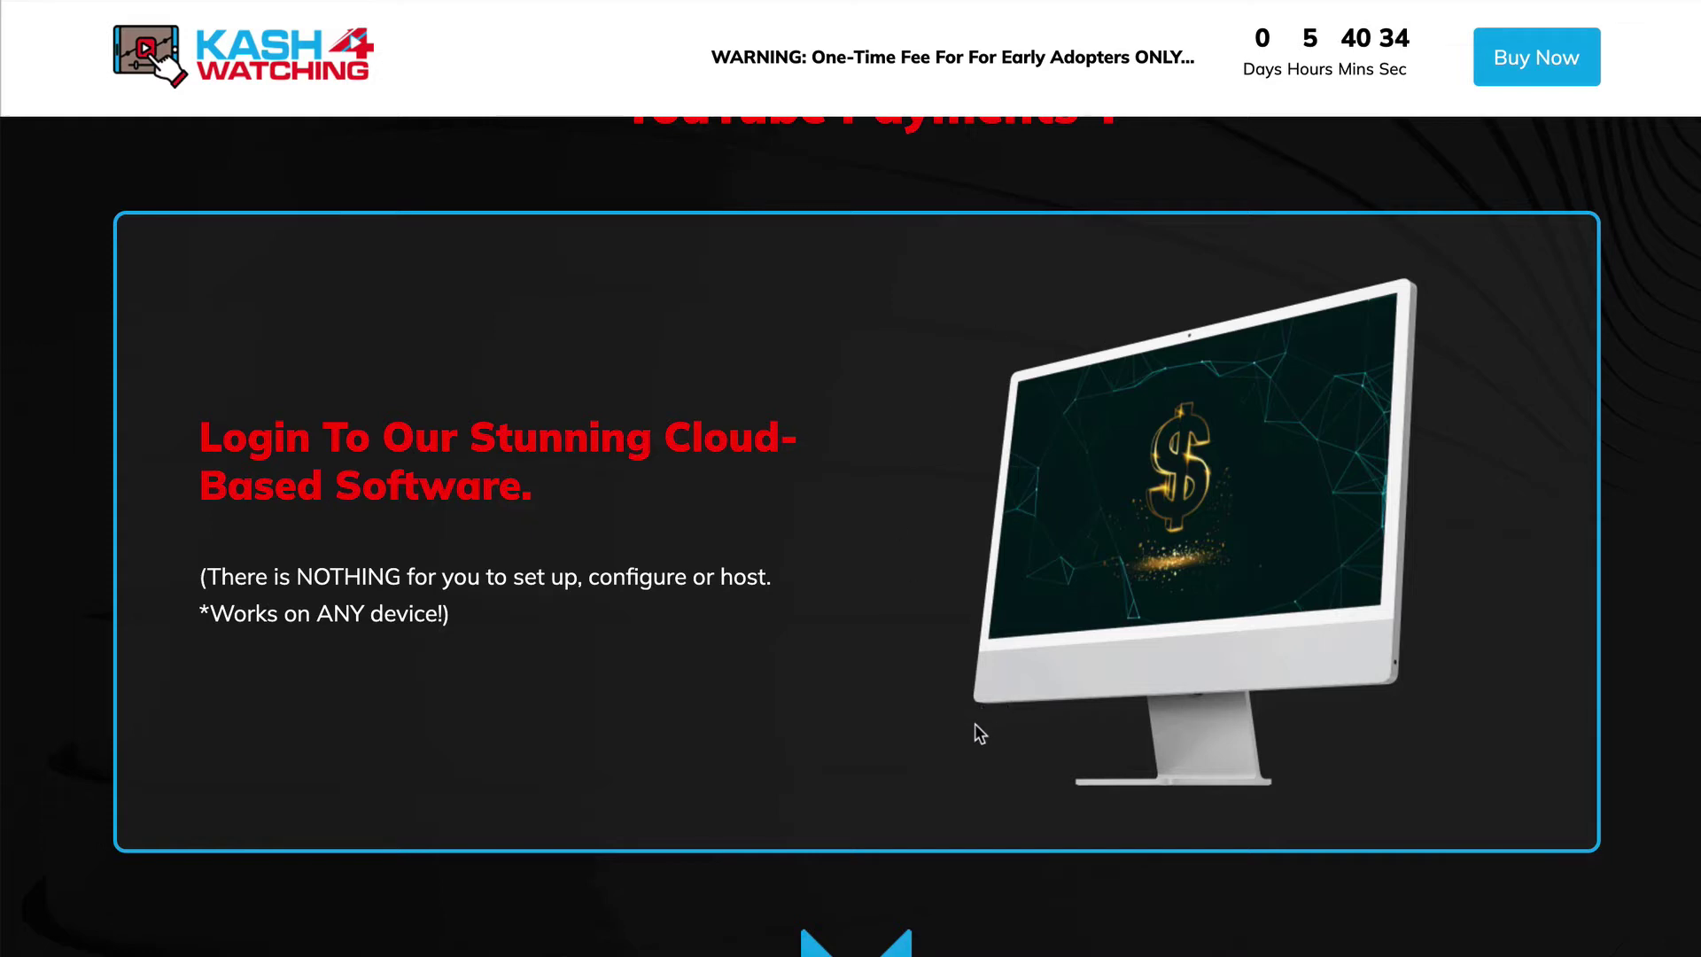
scroll(975, 723, down, 4)
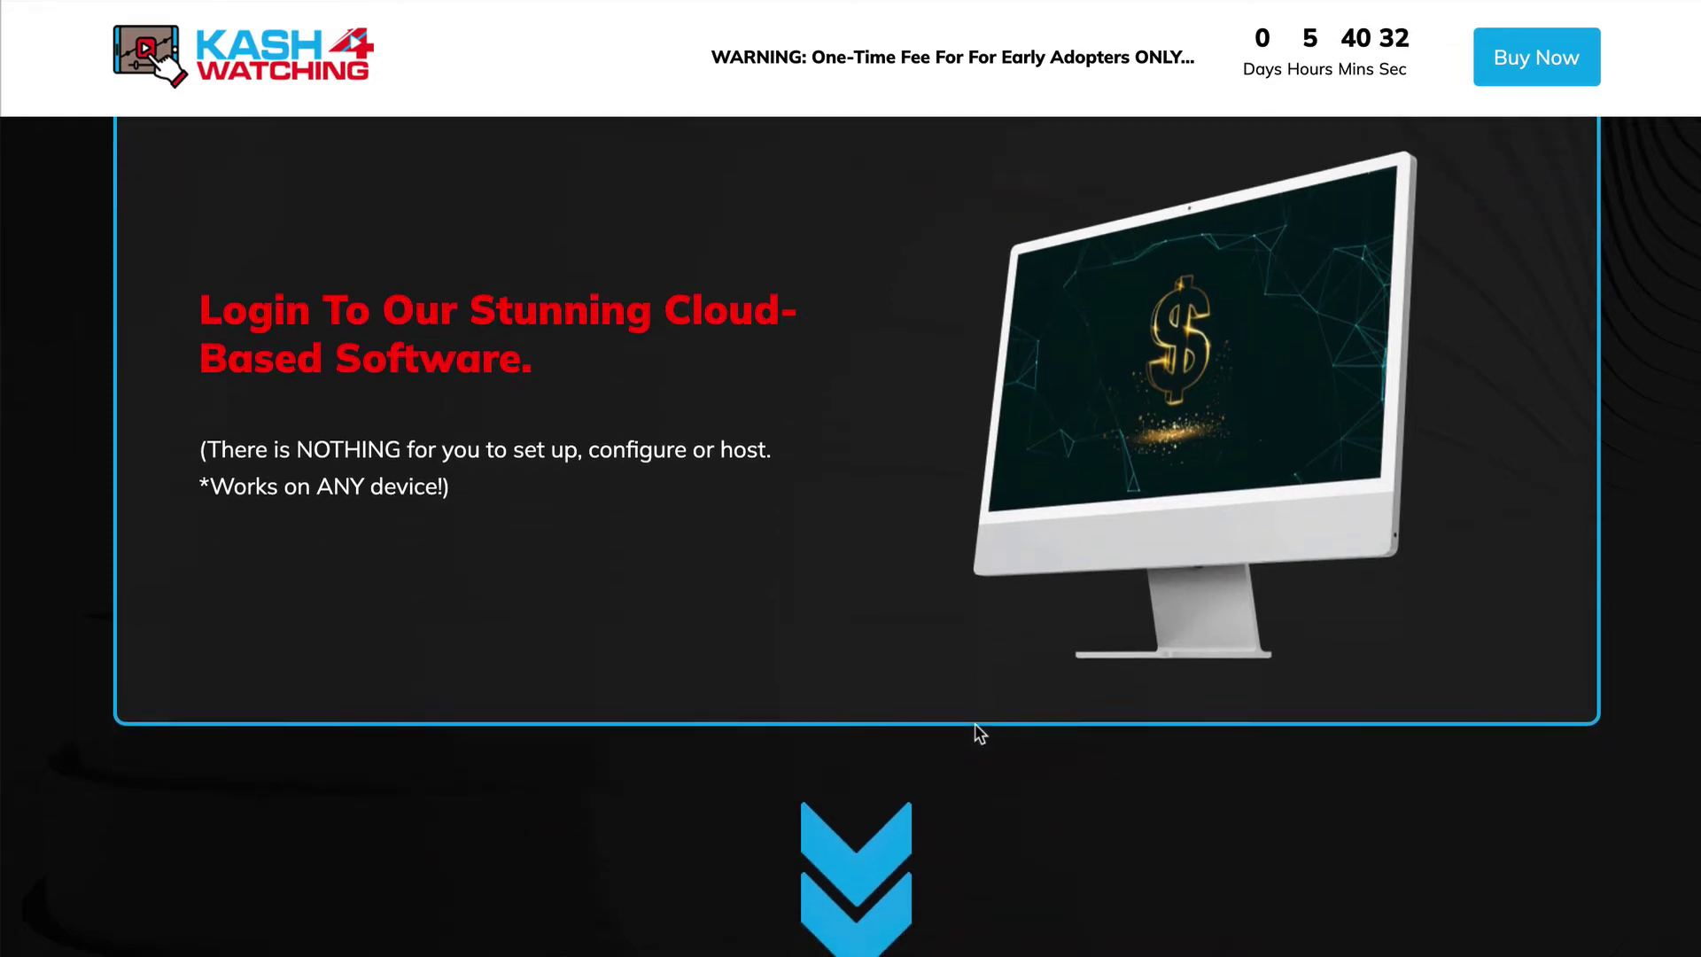
scroll(974, 723, down, 4)
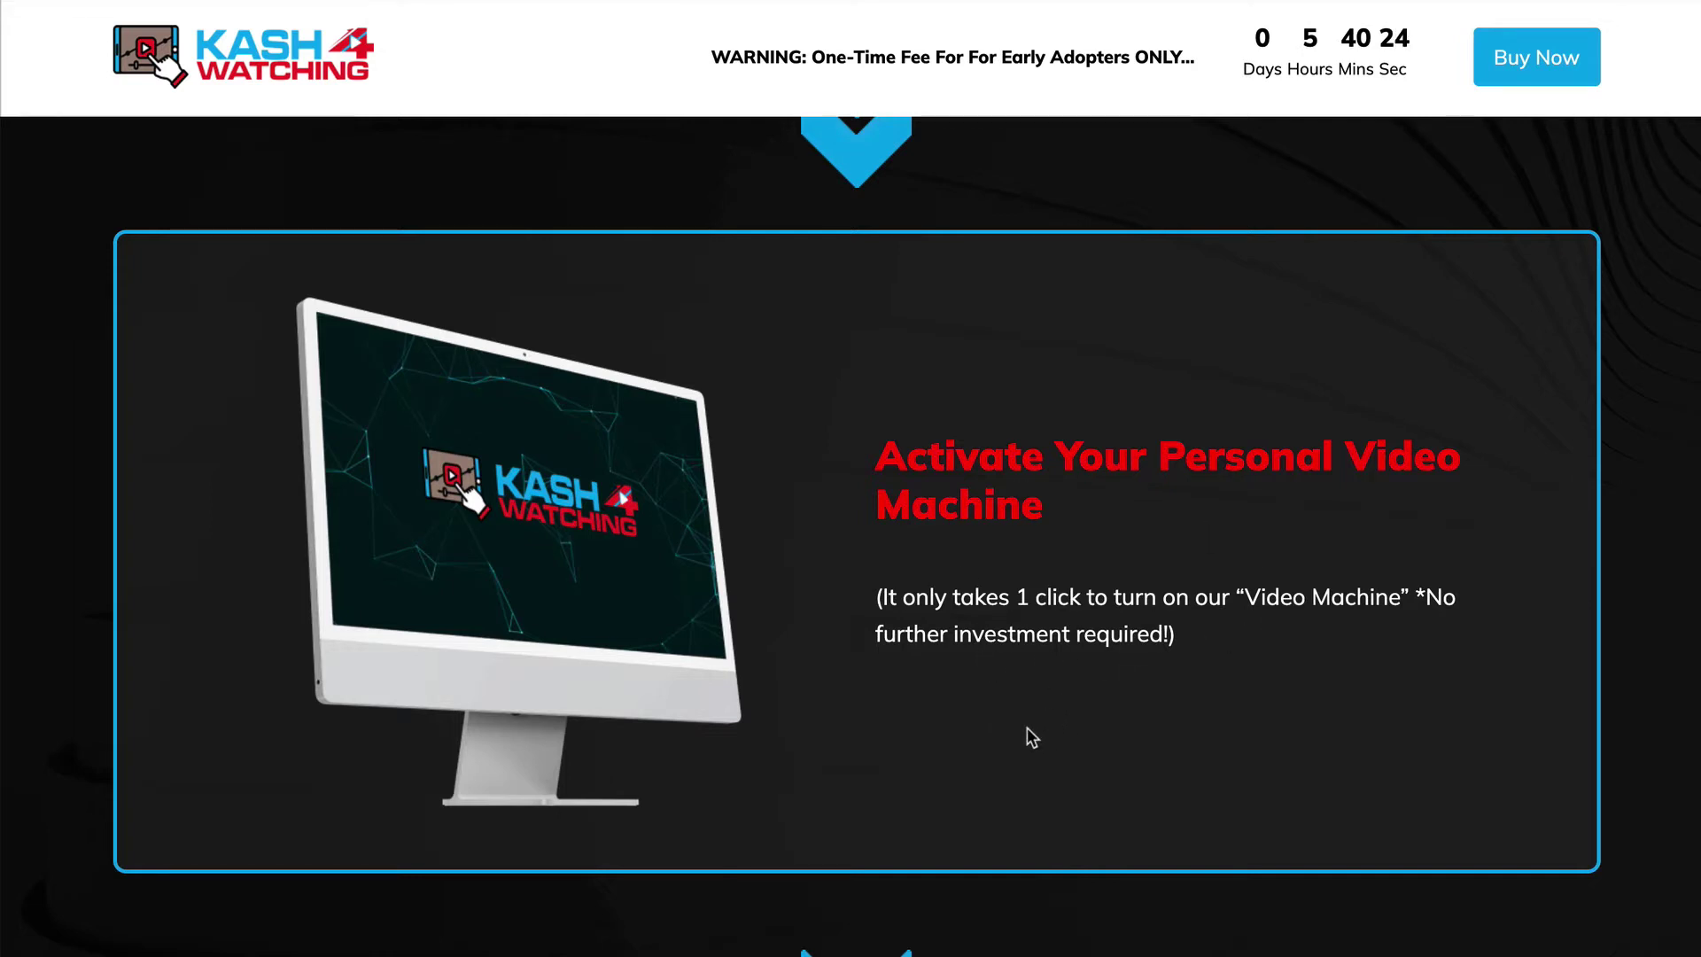
scroll(1027, 727, down, 5)
scroll(1028, 727, down, 1)
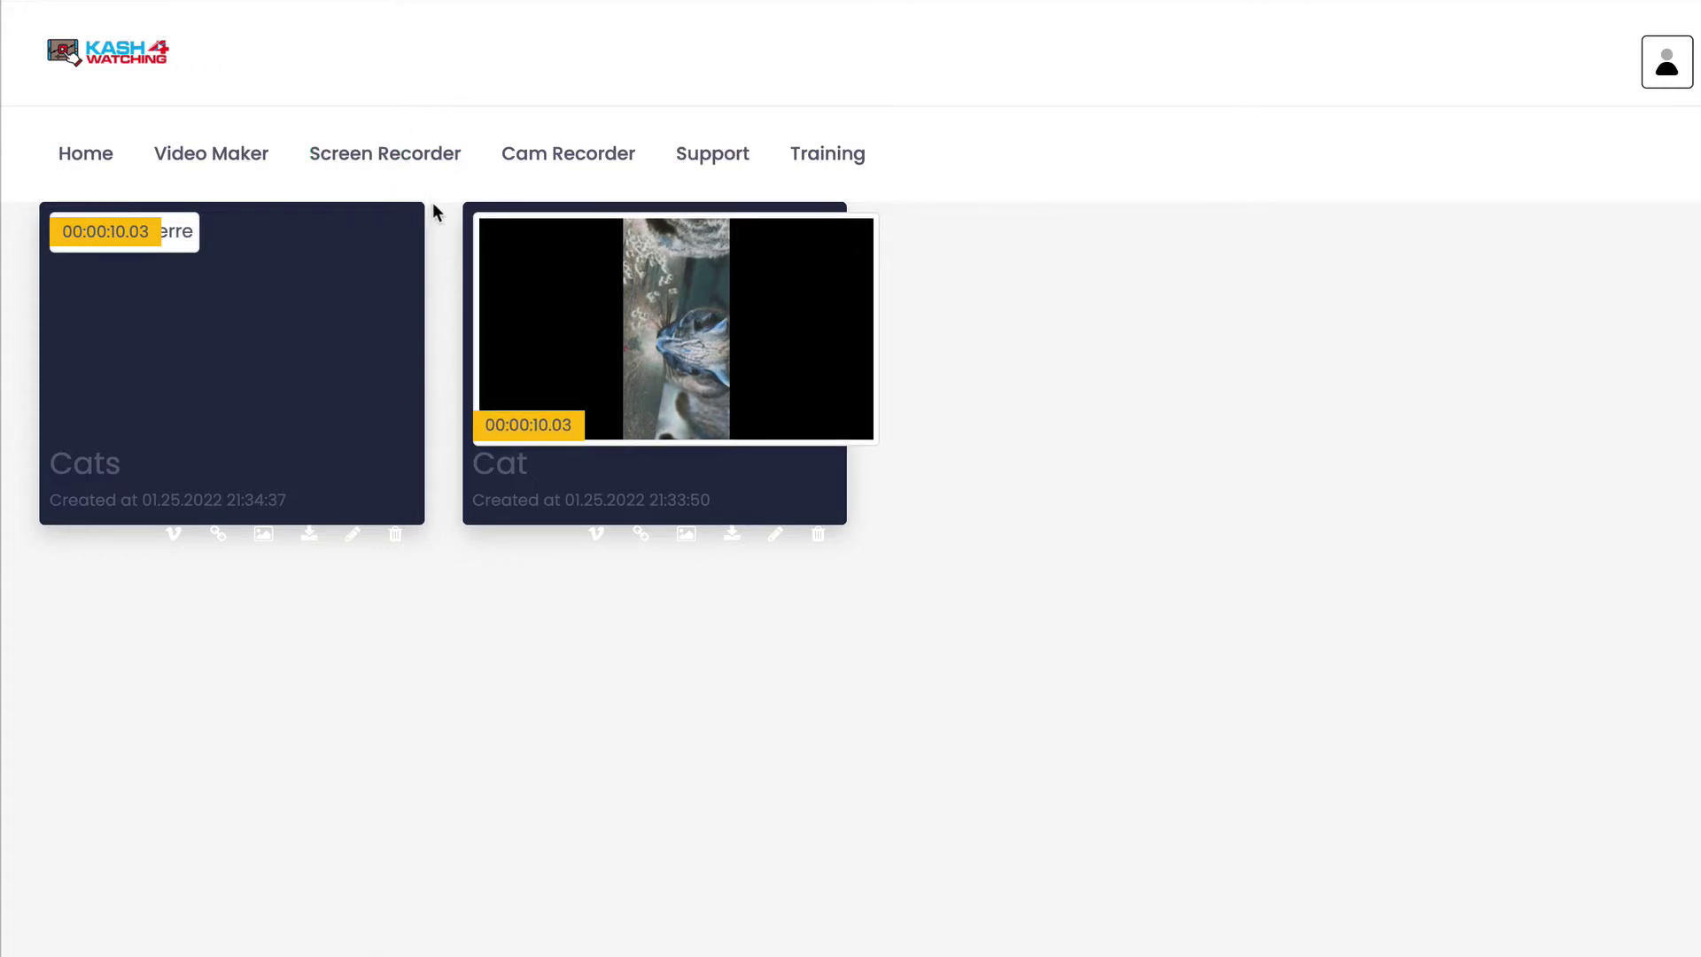
- Import a YouTube cat short into the Video Maker media library from its link
click(226, 162)
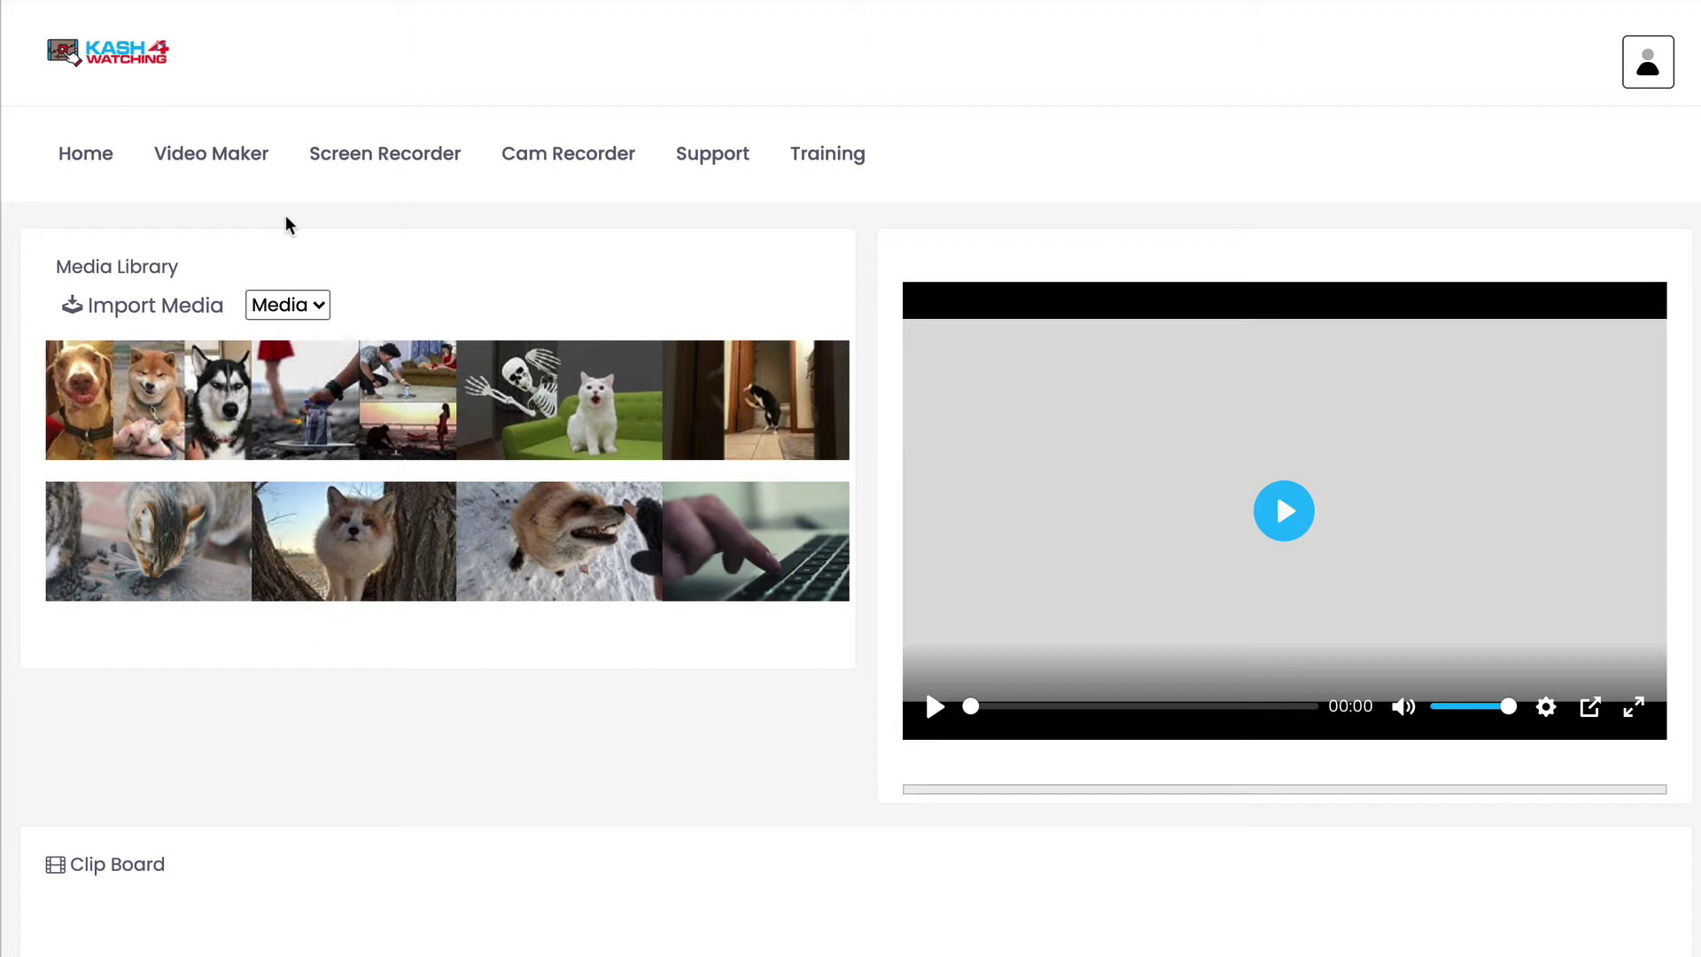
click(173, 309)
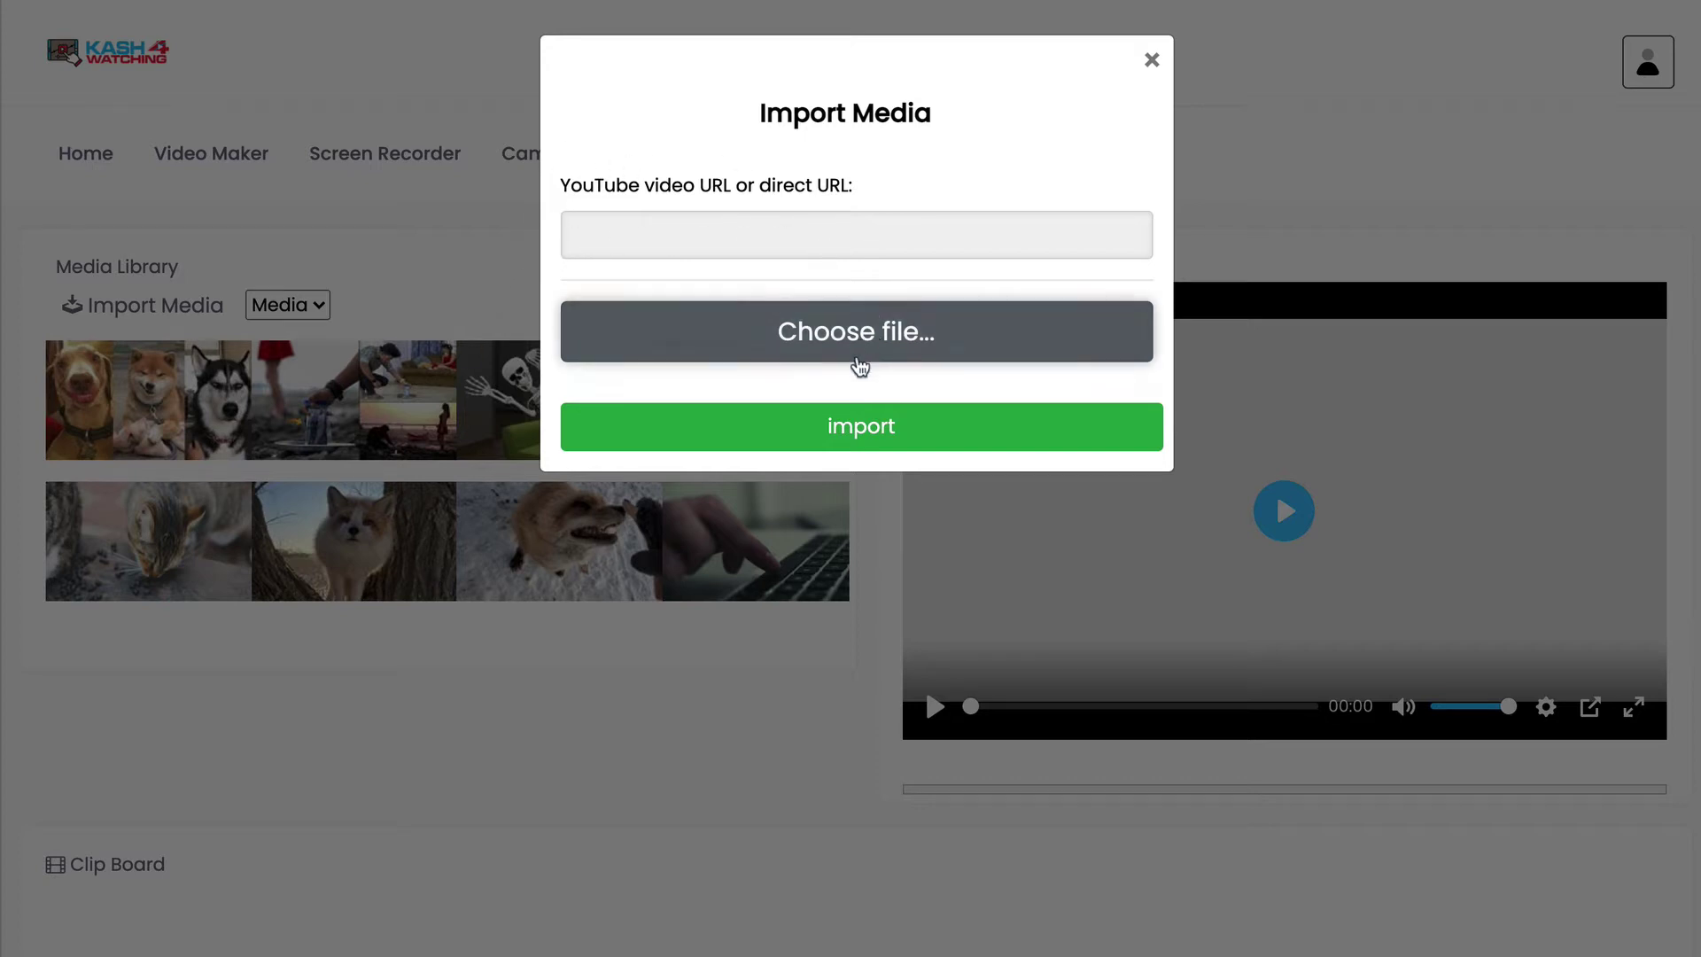
click(861, 426)
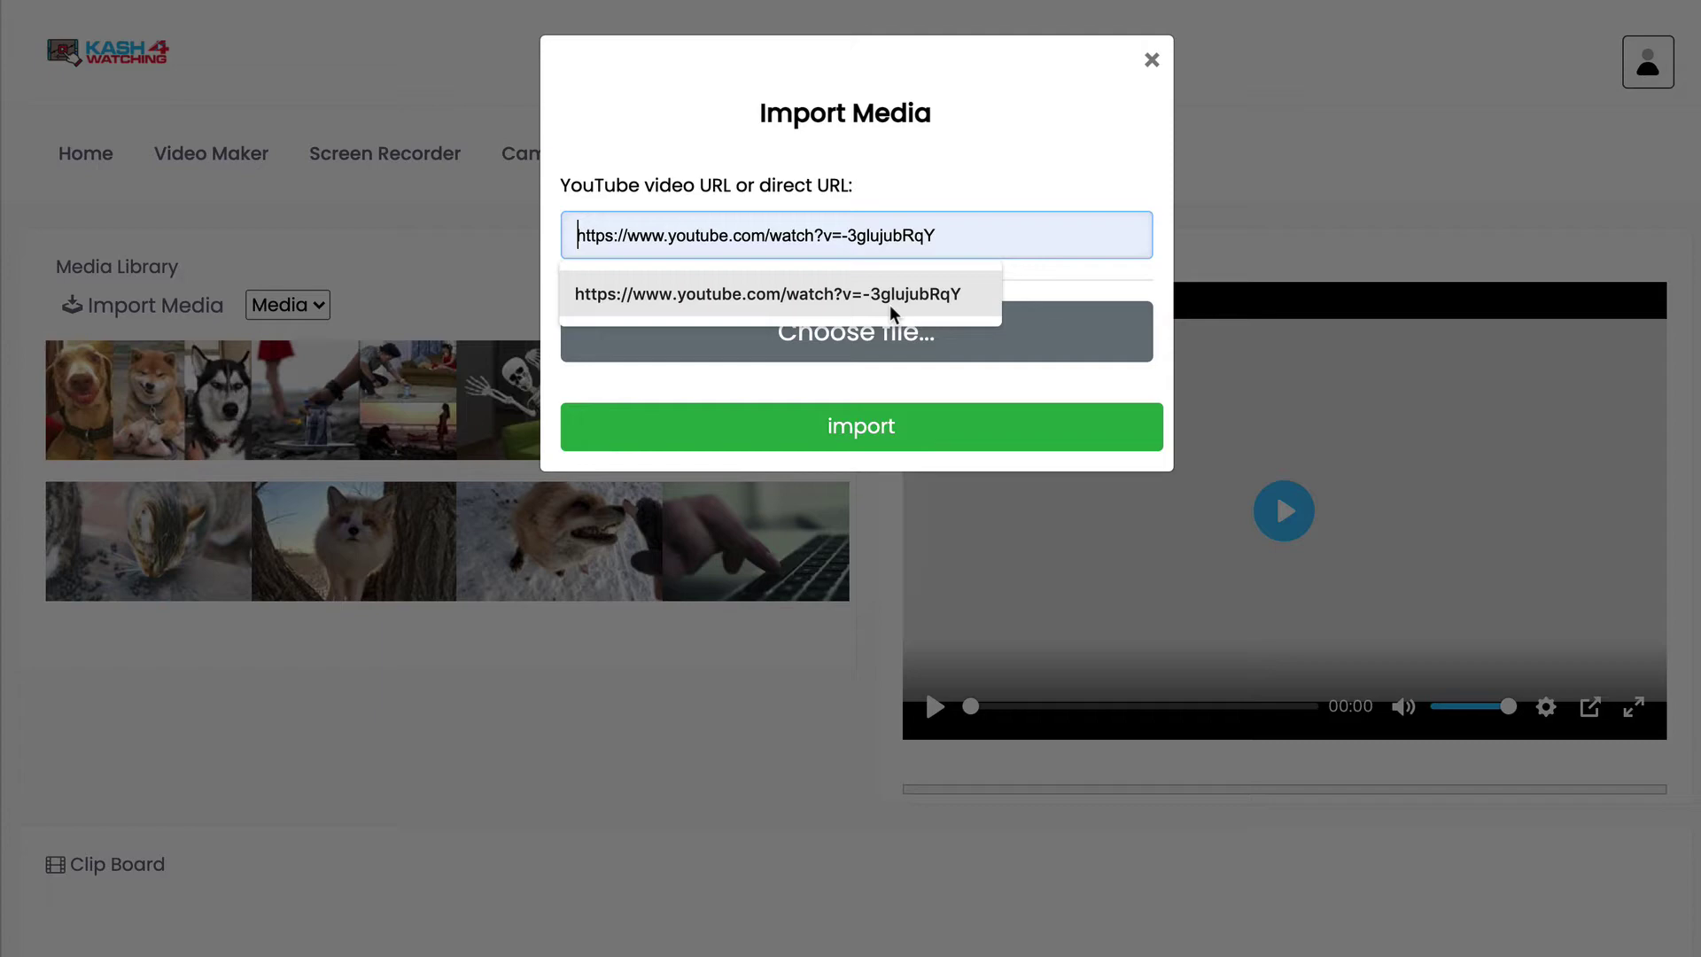
click(861, 425)
click(824, 607)
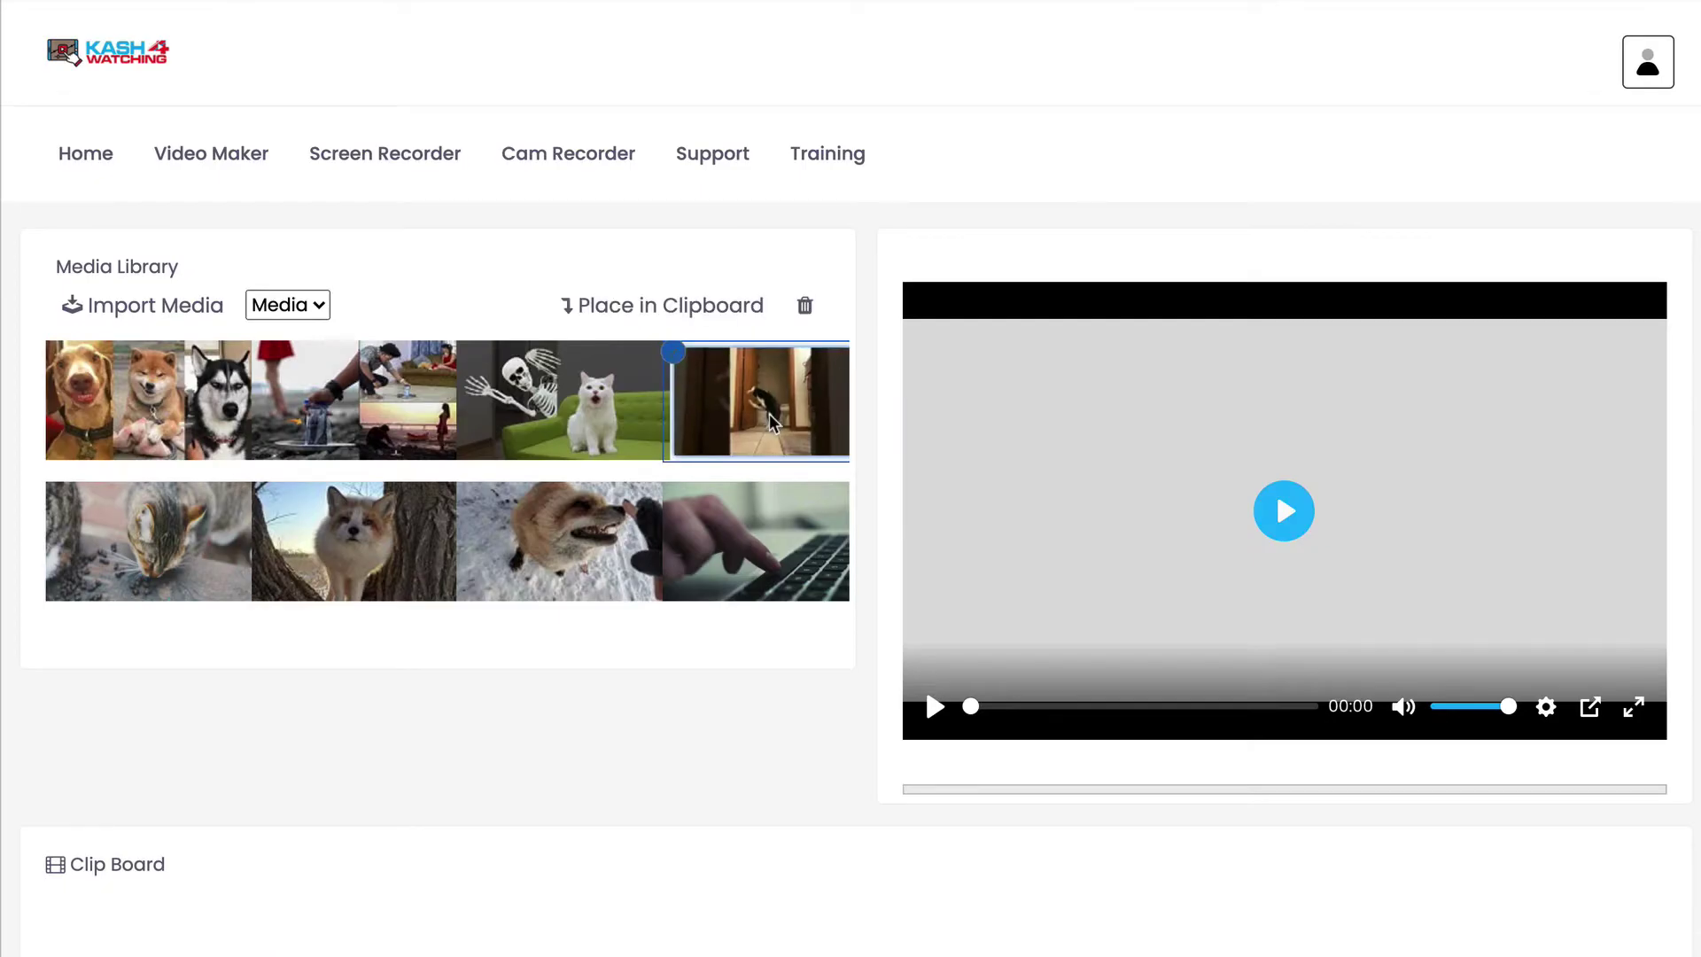
click(775, 426)
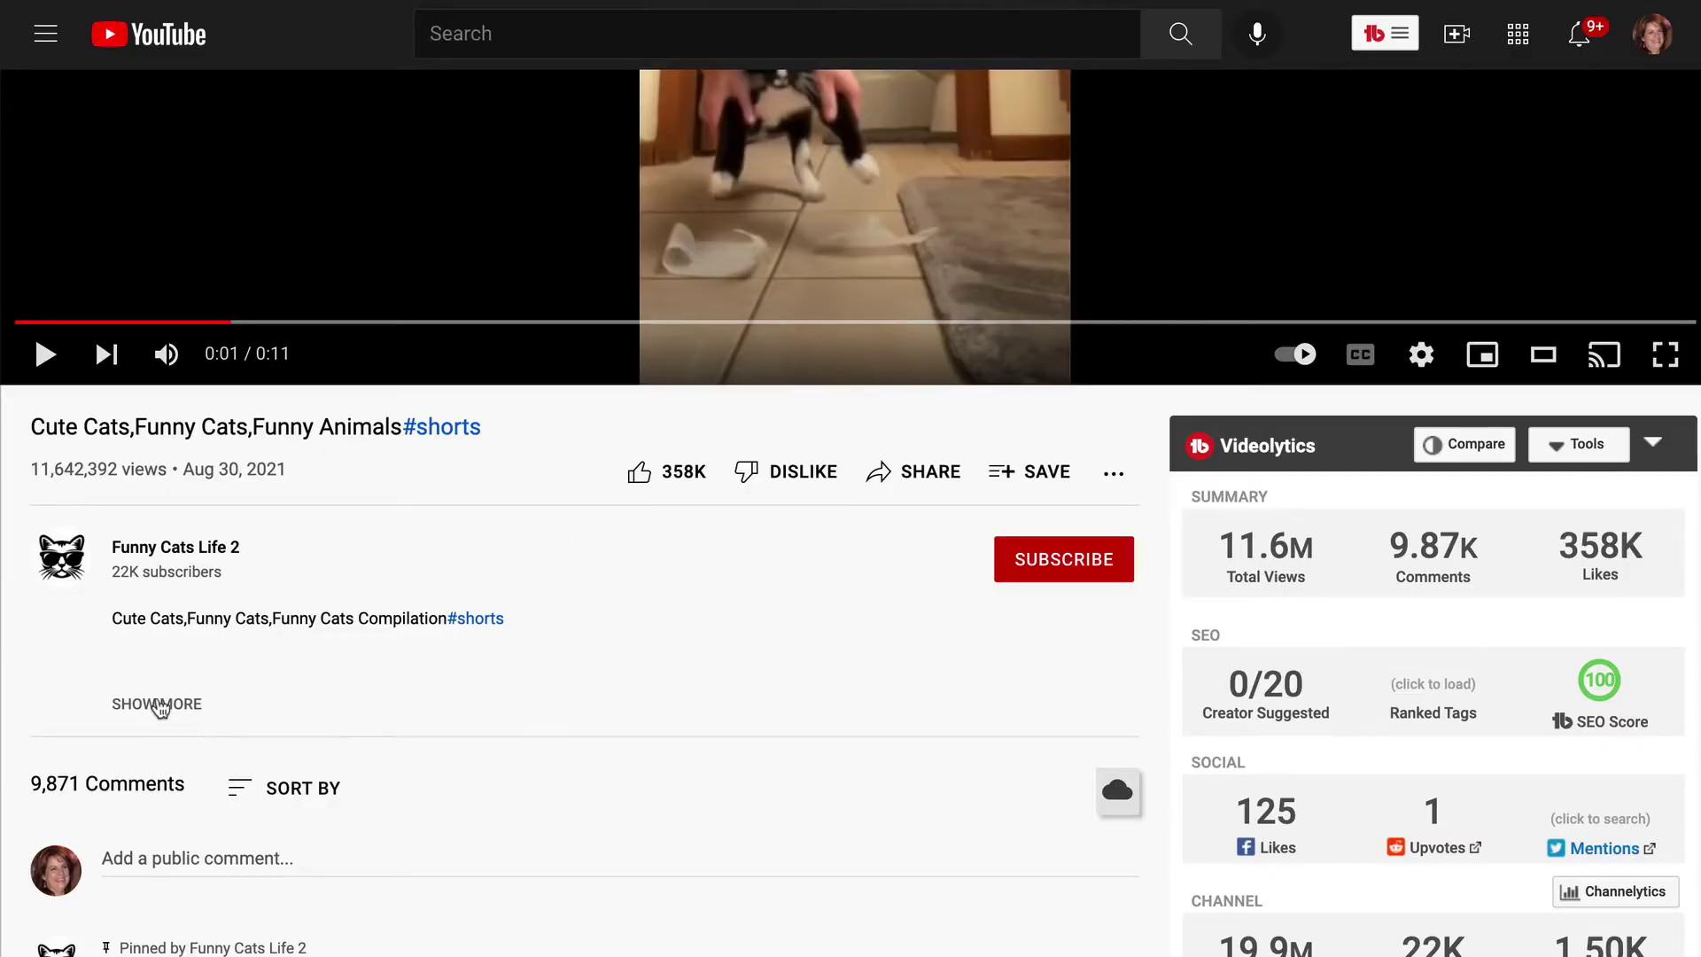
- Load the Funny Cats vs Skeleton video from the copied link and expand its description
click(158, 703)
scroll(501, 721, down, 3)
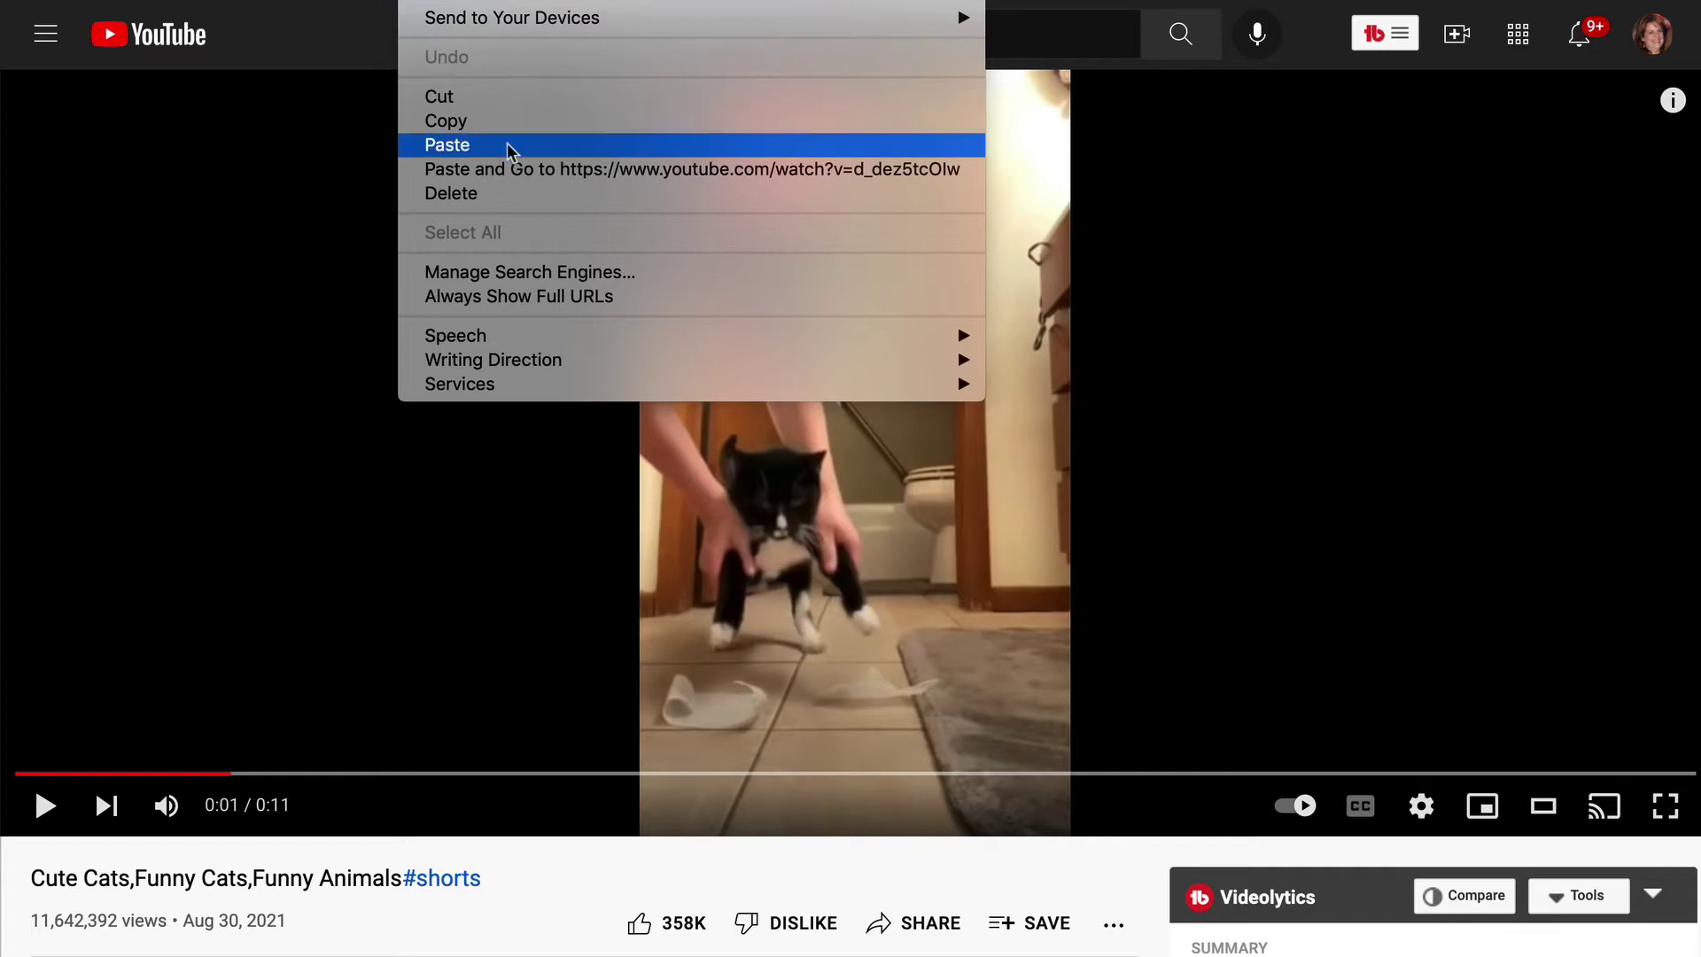
click(512, 170)
scroll(485, 532, down, 5)
click(126, 439)
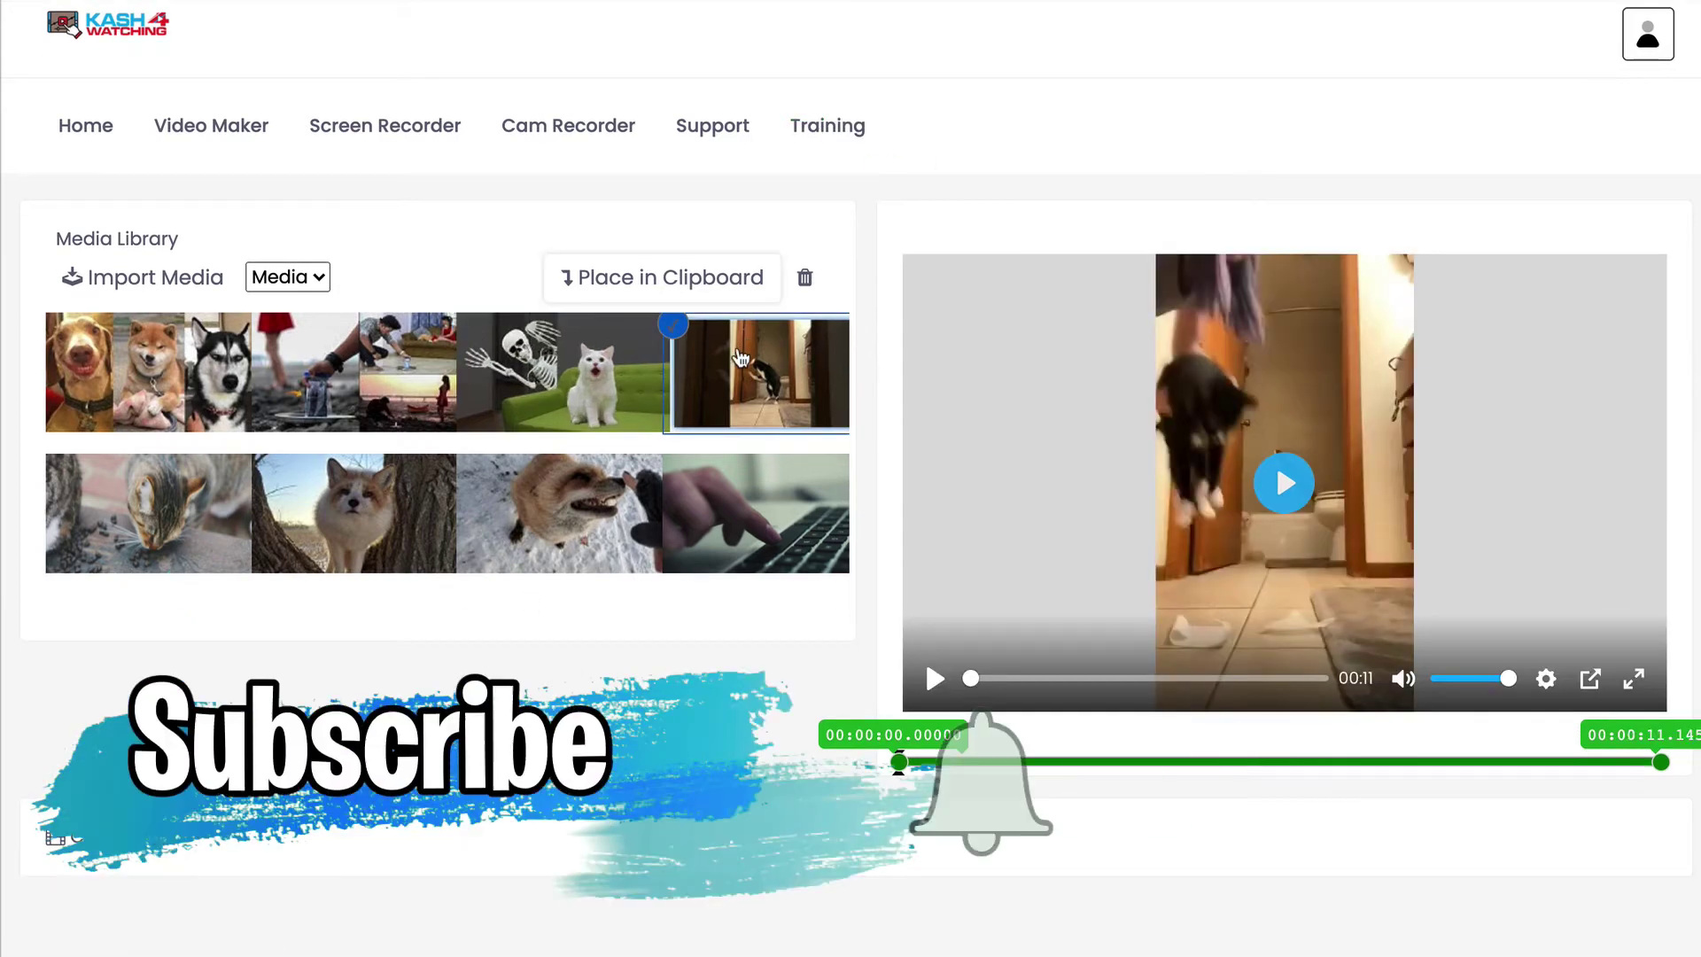
- Add the cat clip to the clip board, draw a black cloud from second 1 to 4, and preview it
click(682, 280)
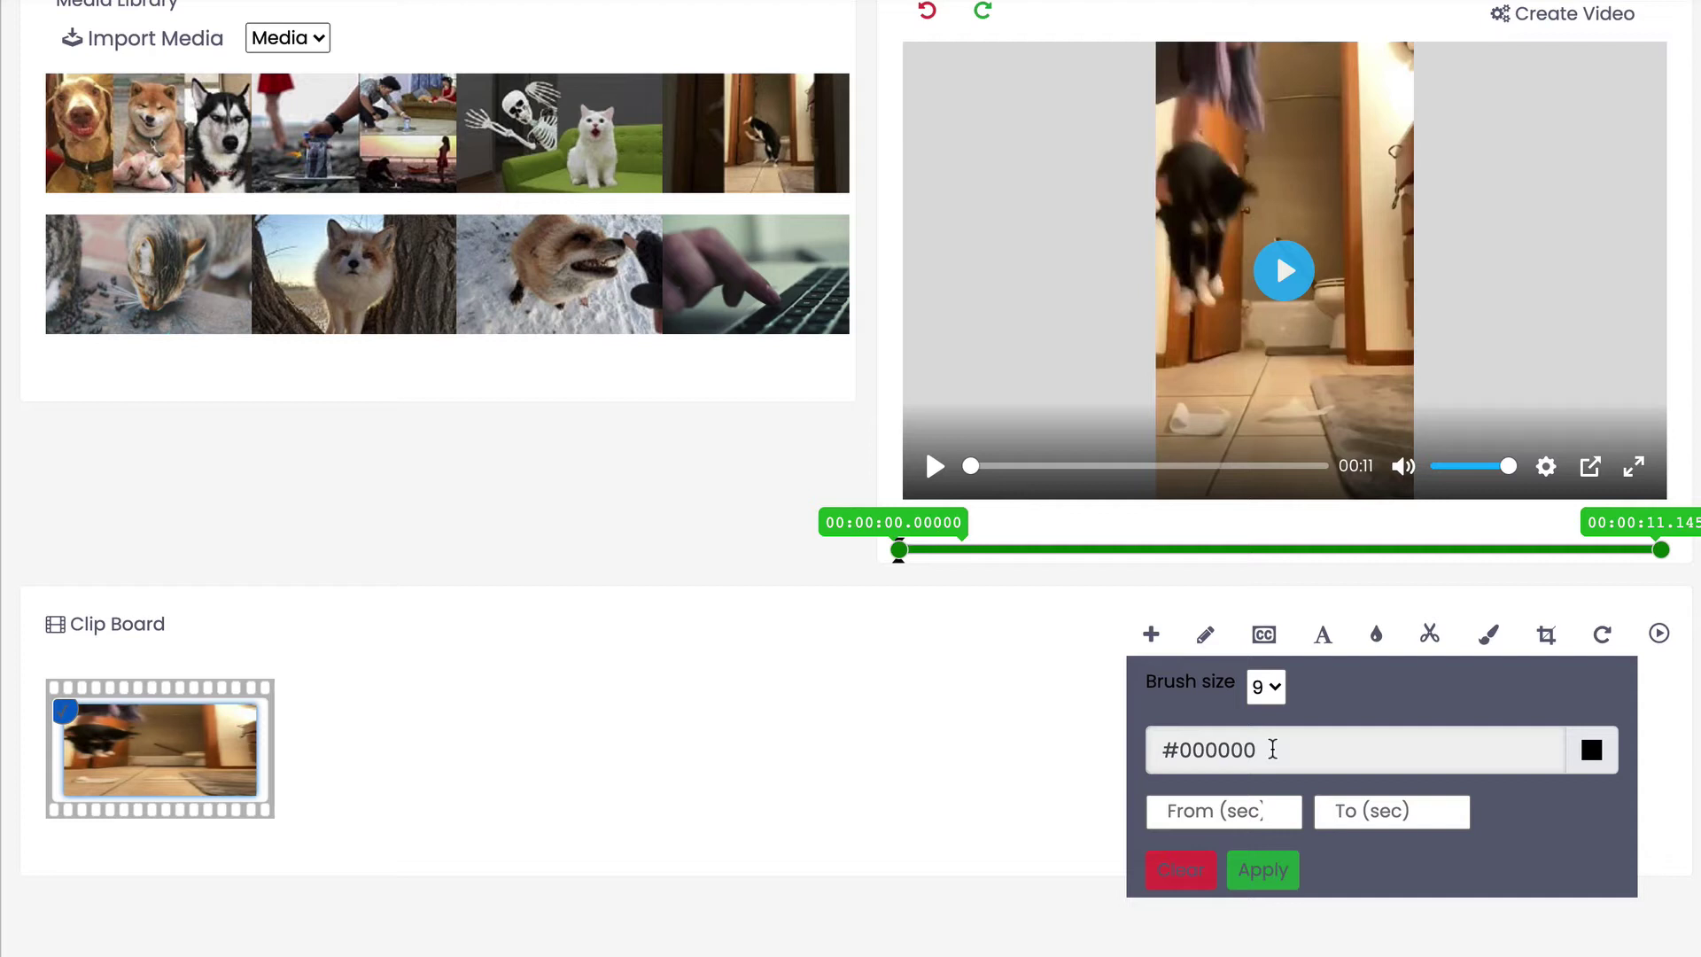
click(1256, 750)
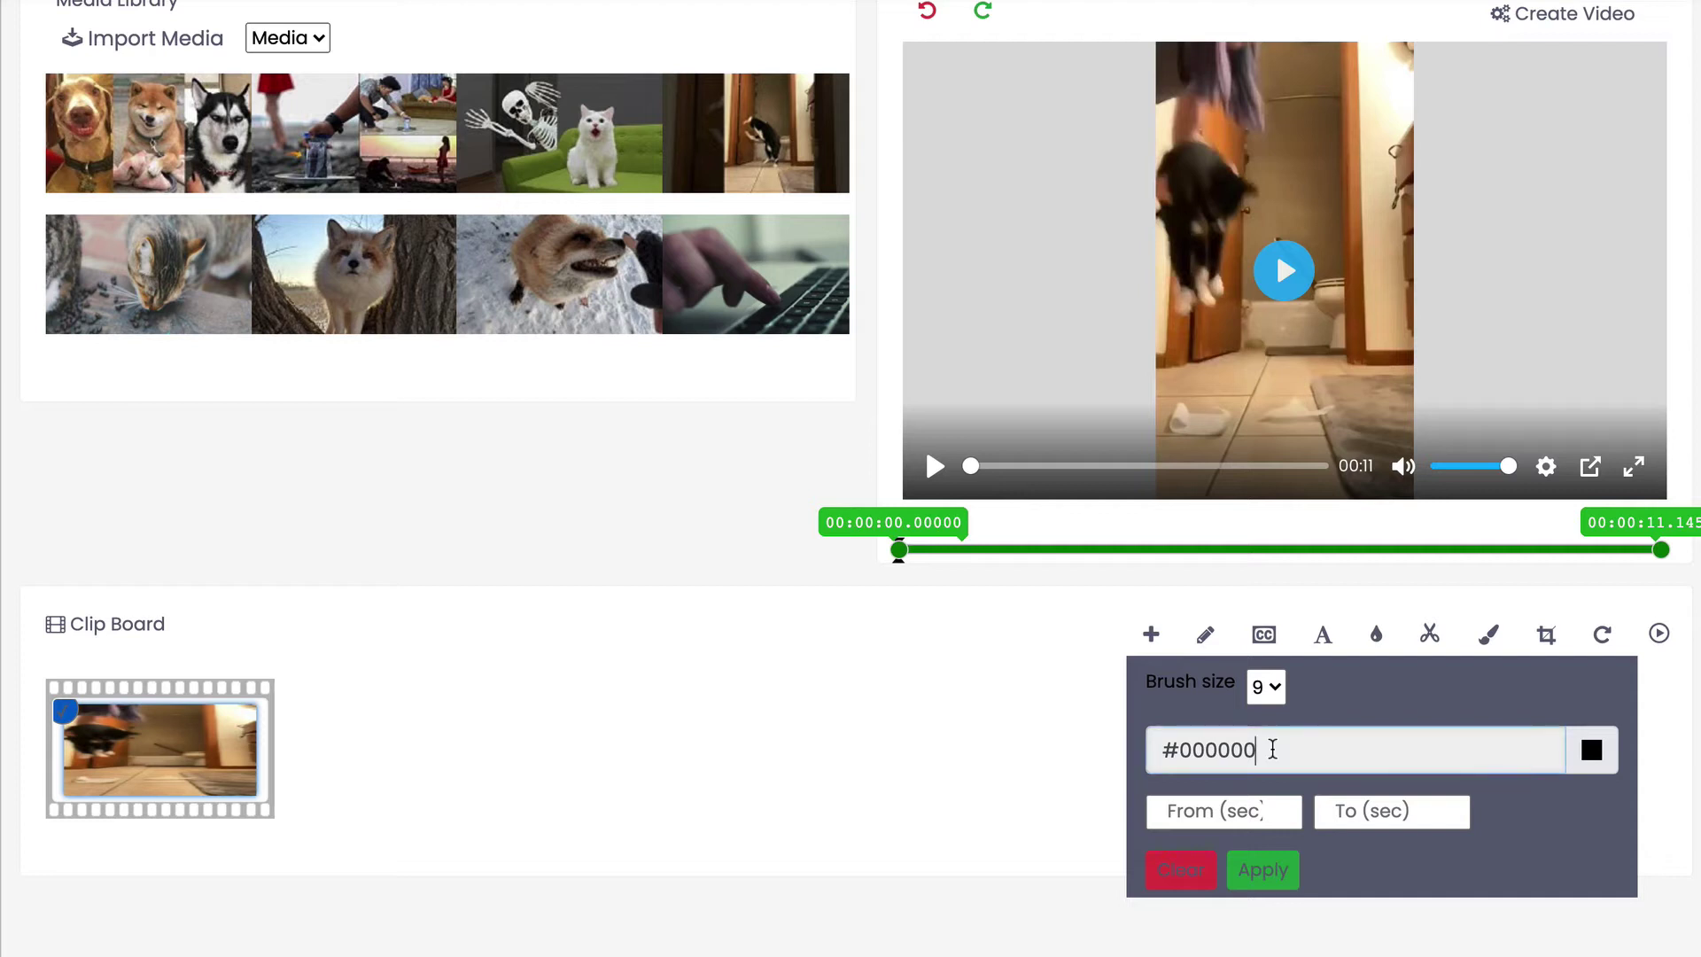
click(1271, 811)
text(1)
click(1439, 811)
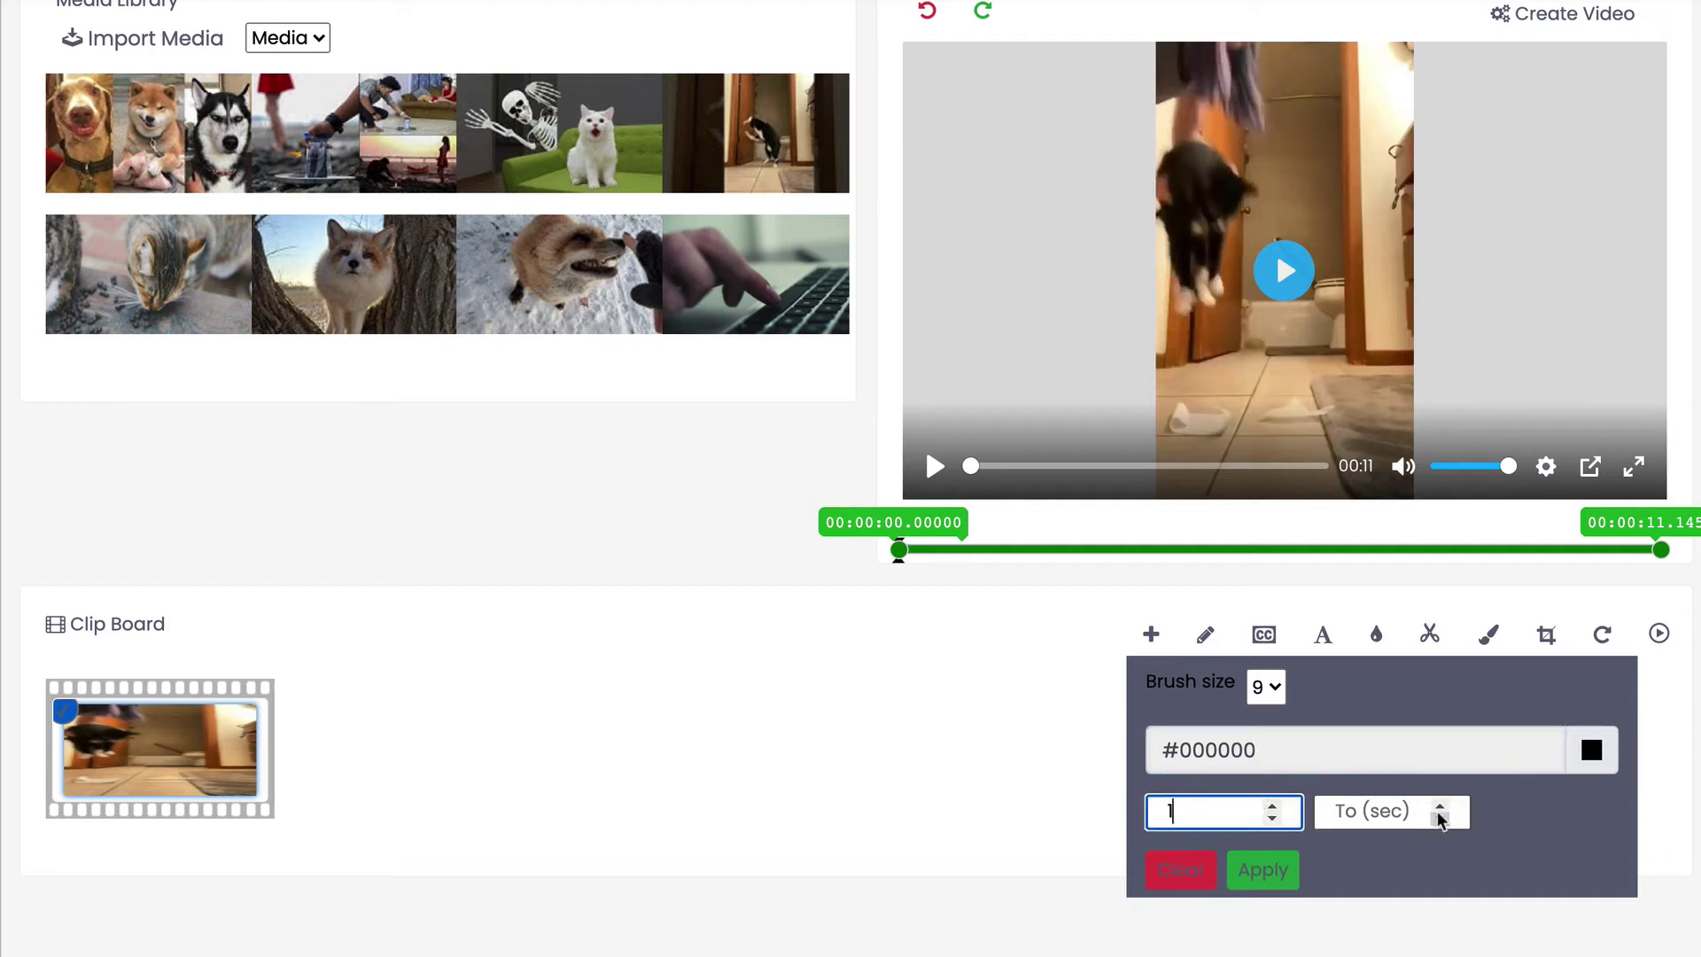
text(14)
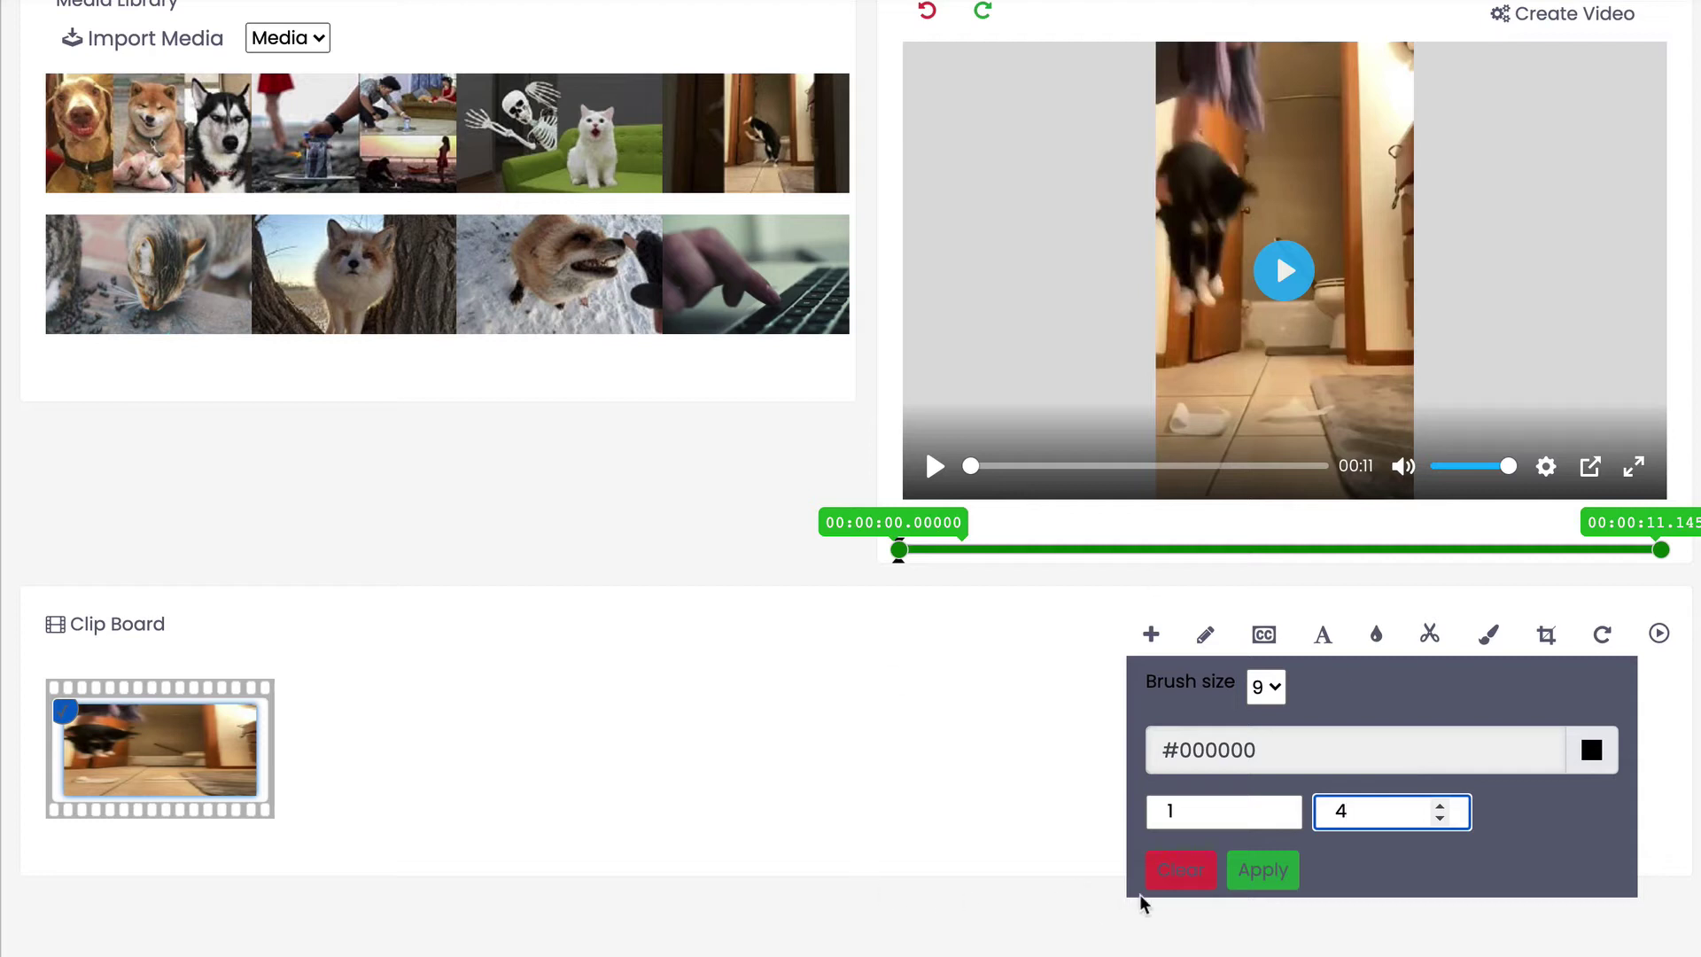
drag(1254, 163, 1257, 178)
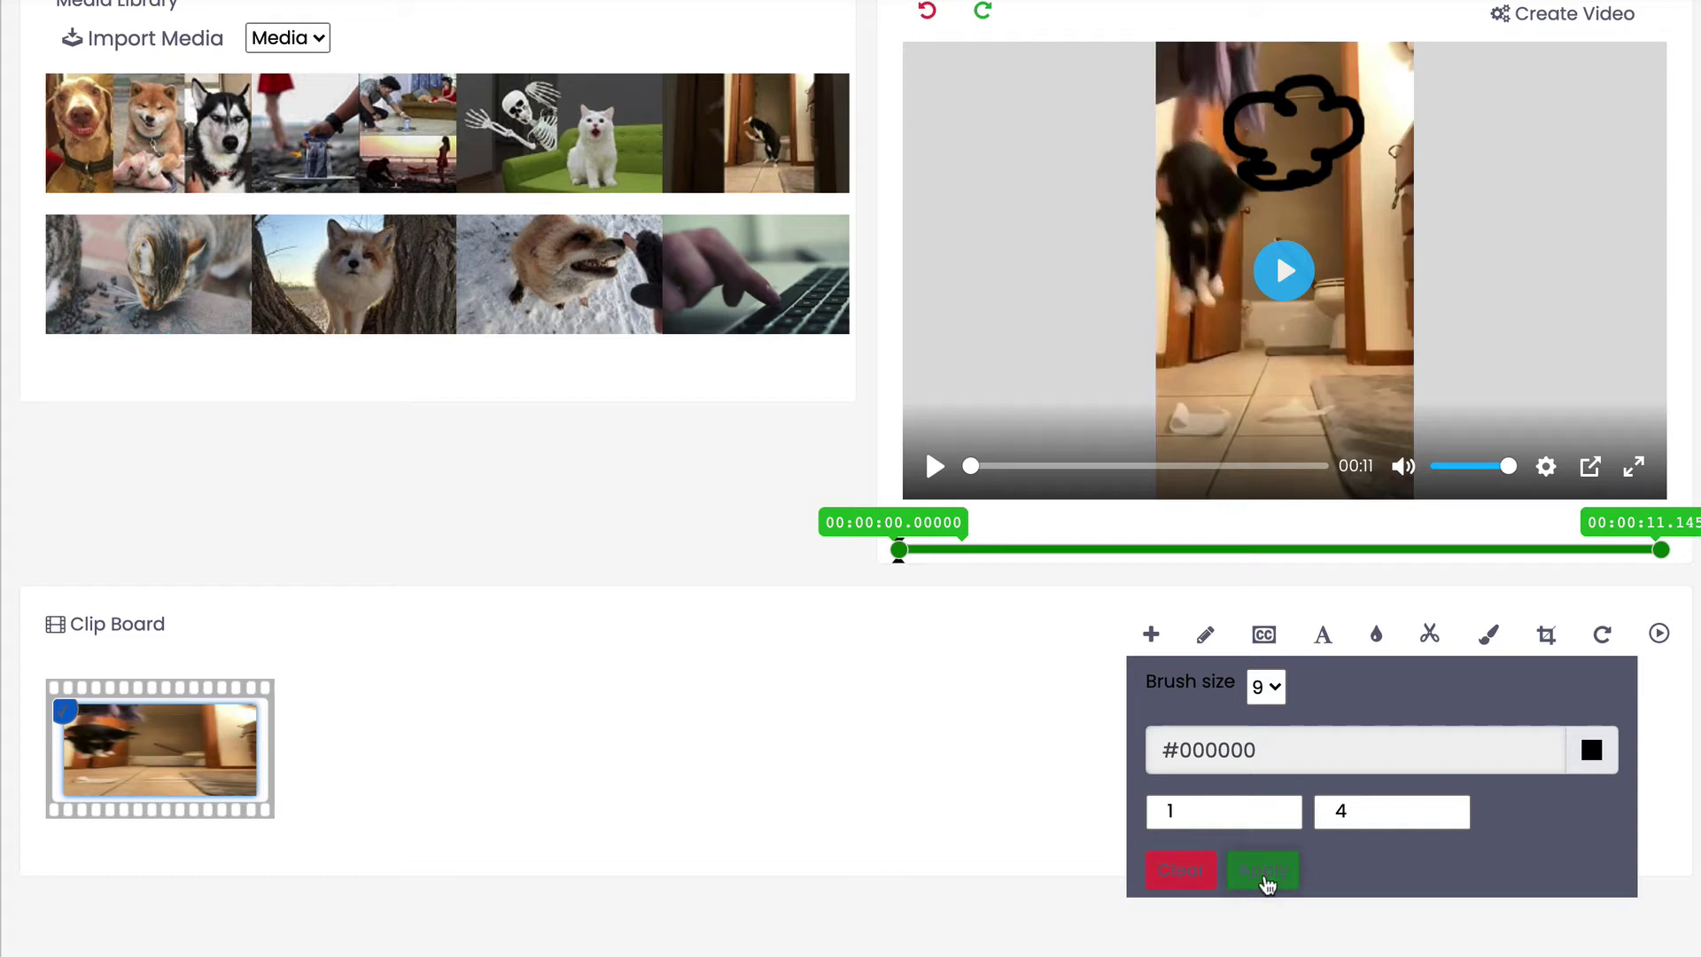
click(1265, 874)
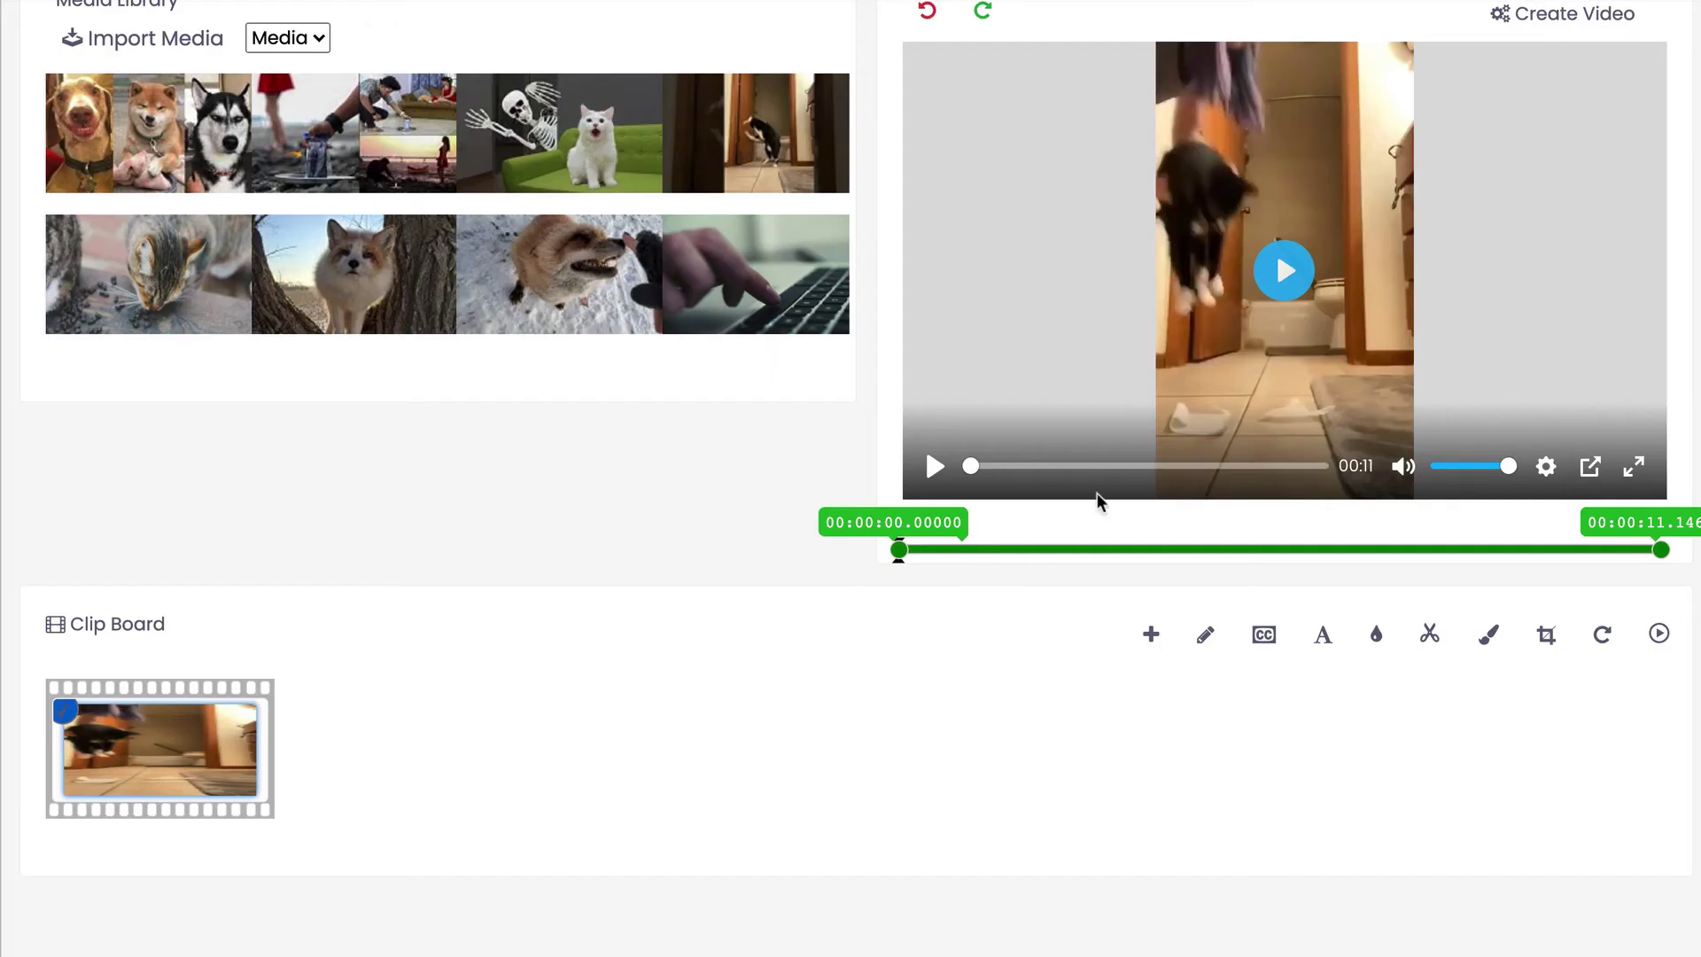
click(934, 468)
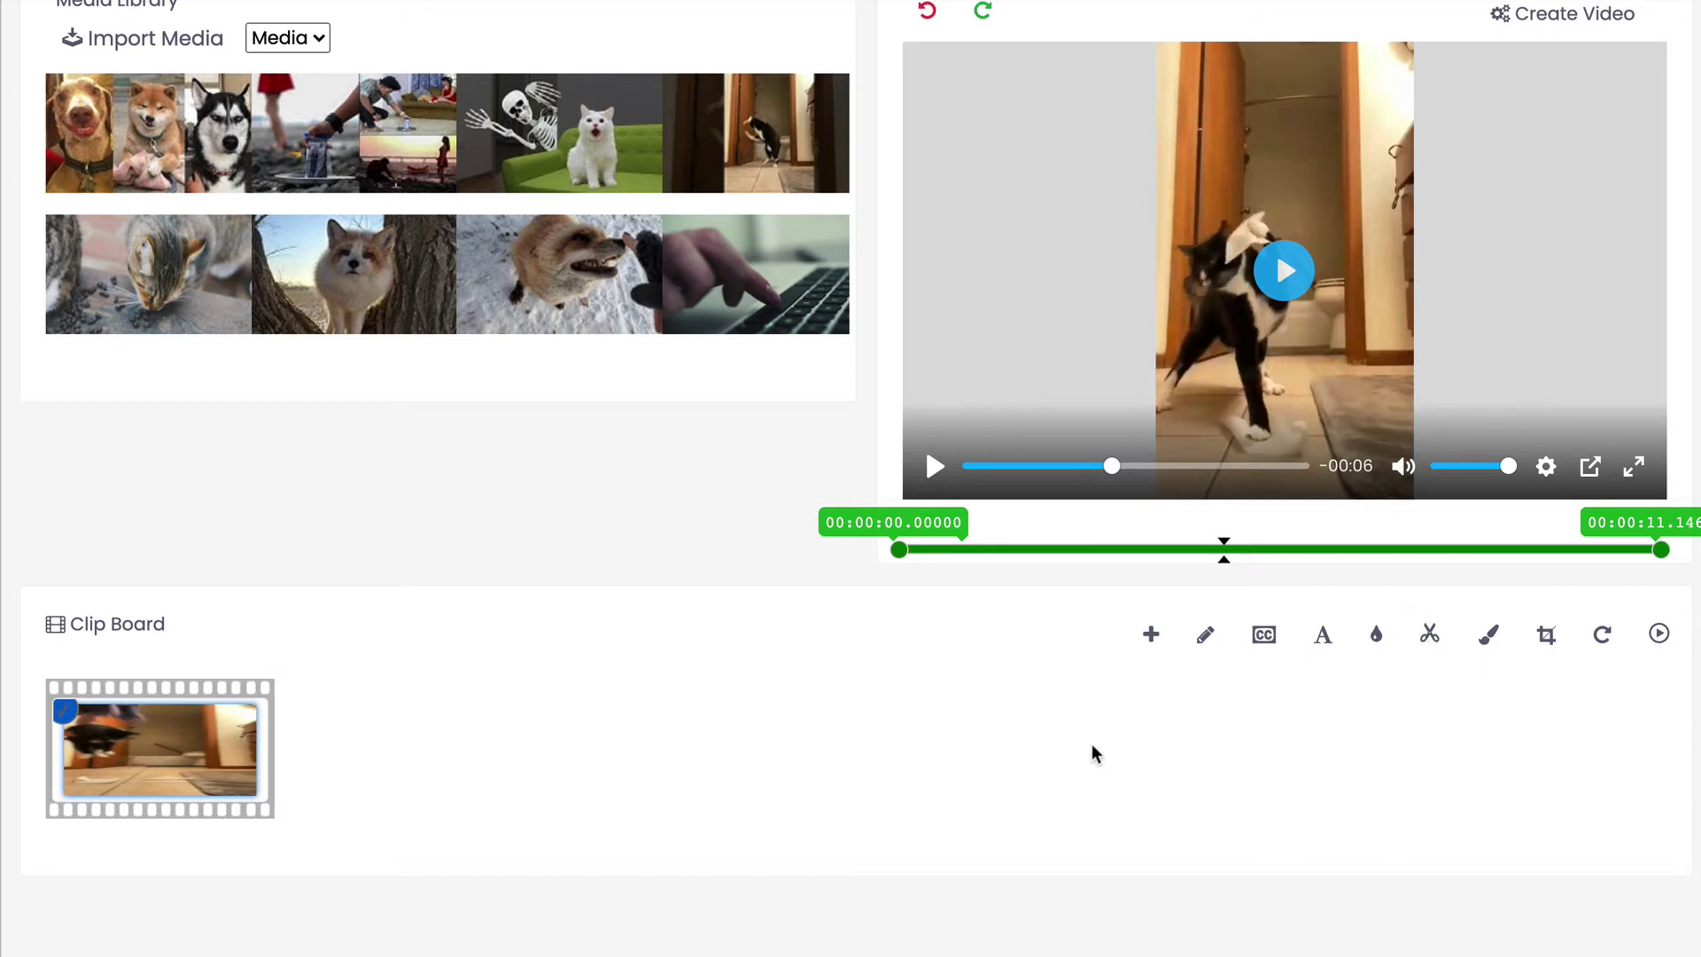
scroll(1092, 755, up, 1)
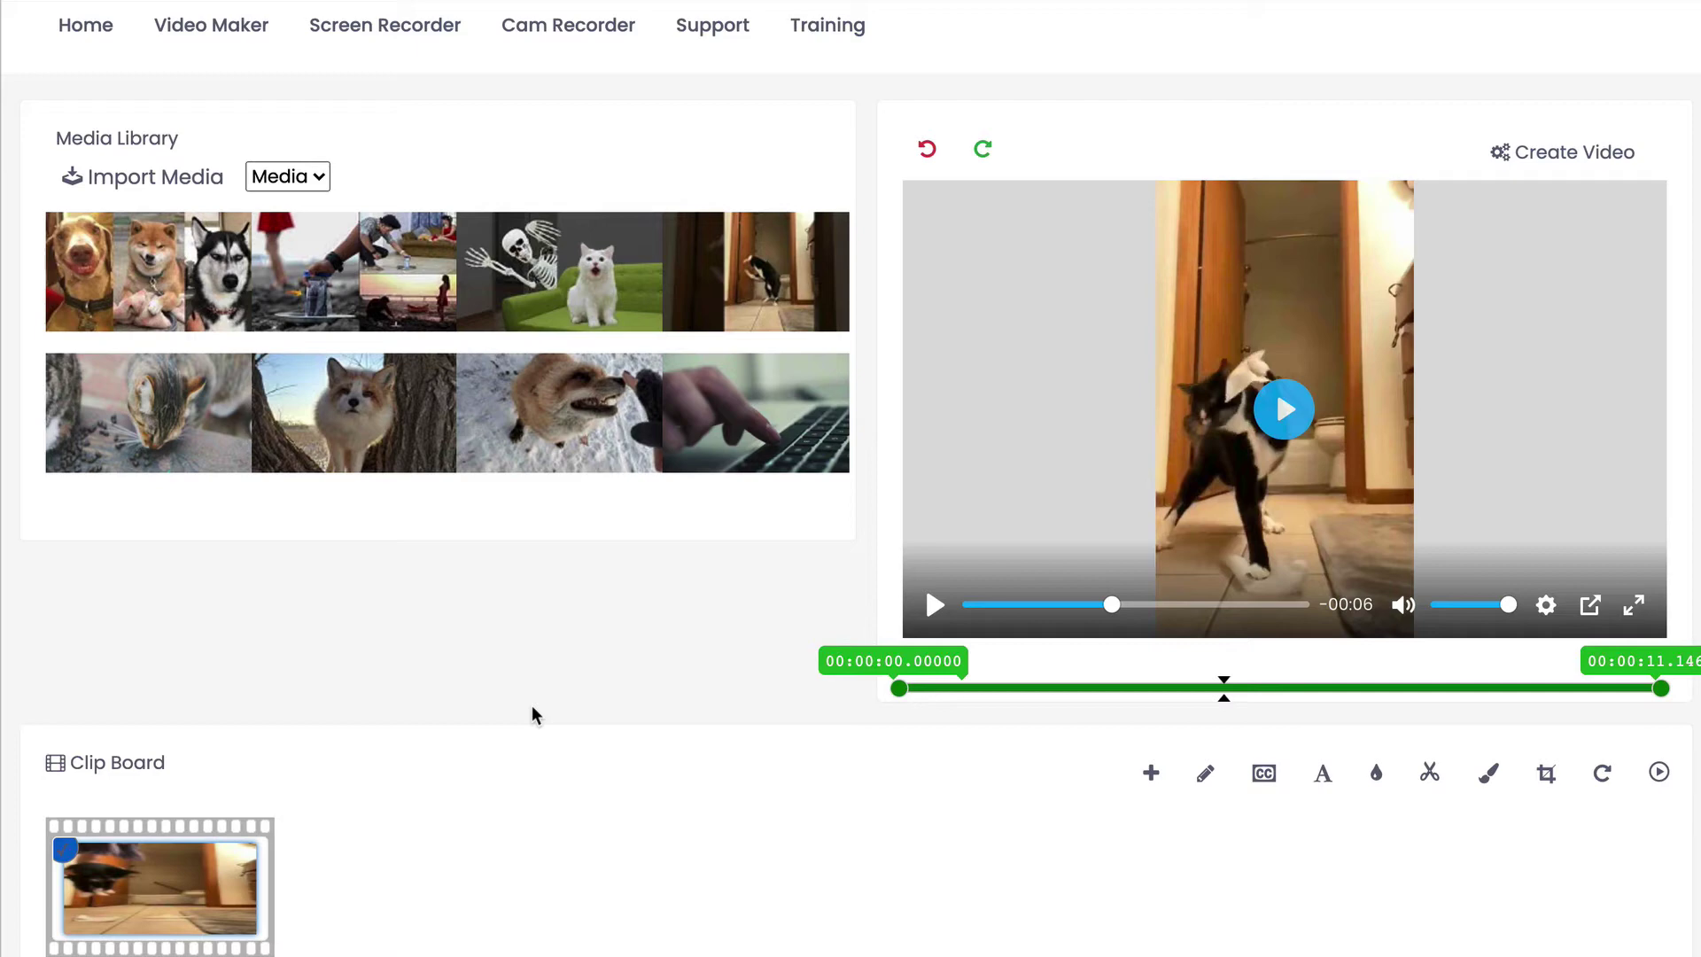
scroll(532, 715, up, 1)
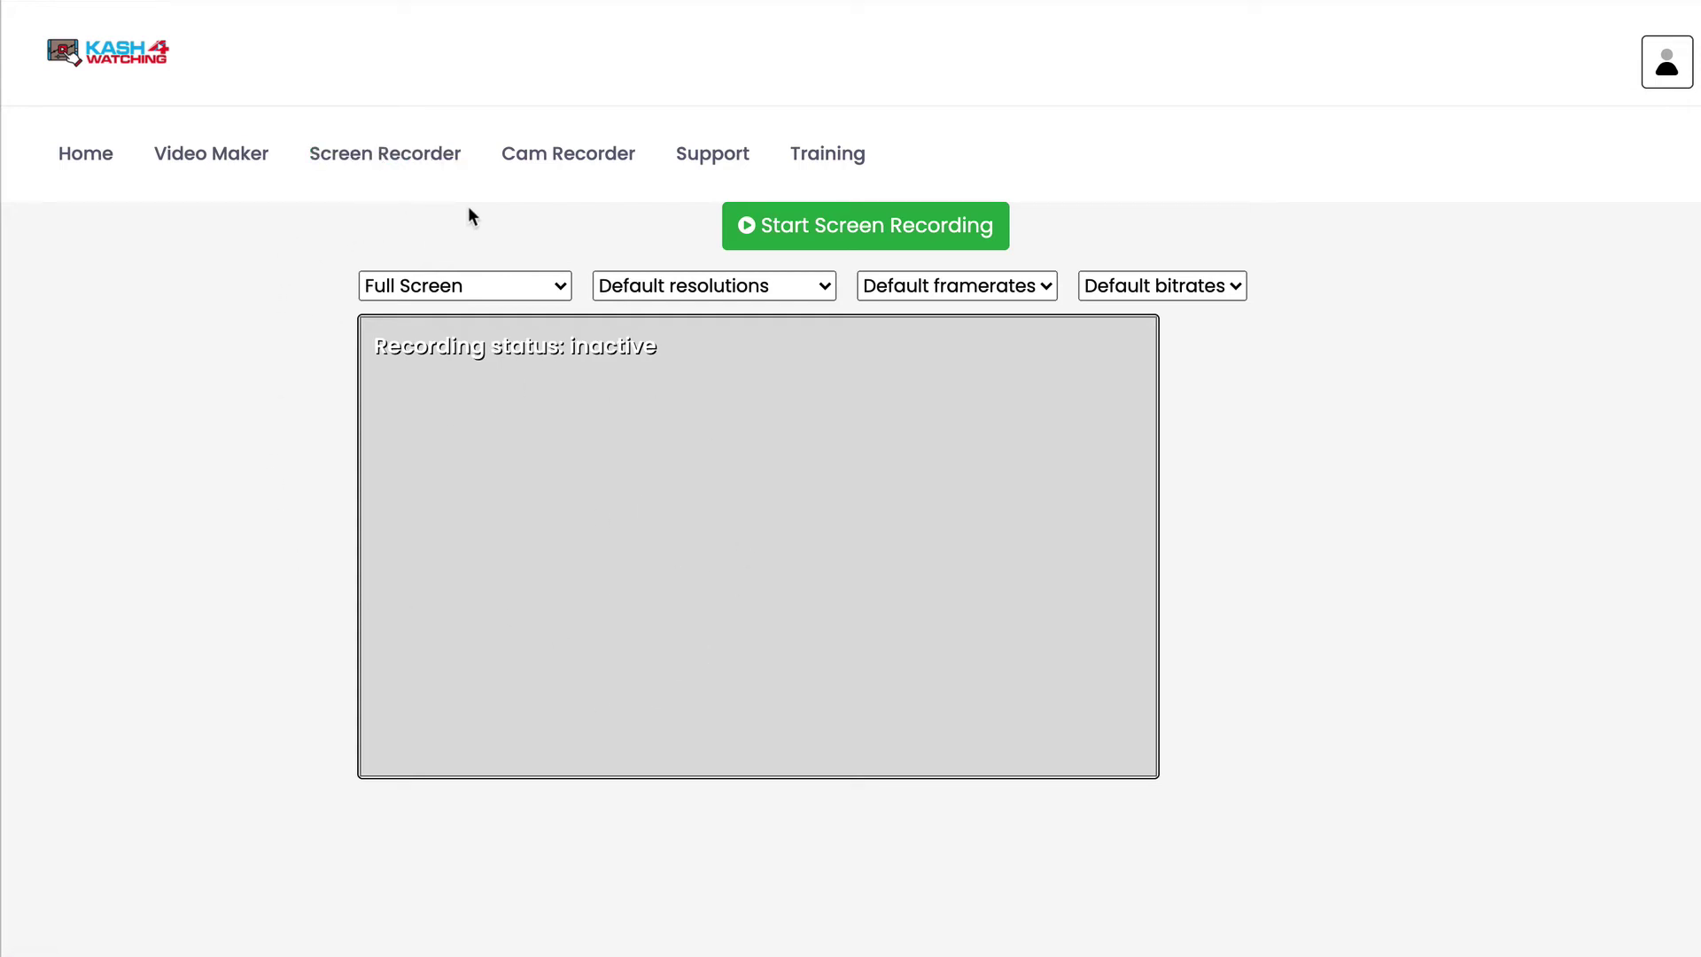
- Visit the Cam Recorder, then return Home to the saved Cats and Cat videos
click(568, 152)
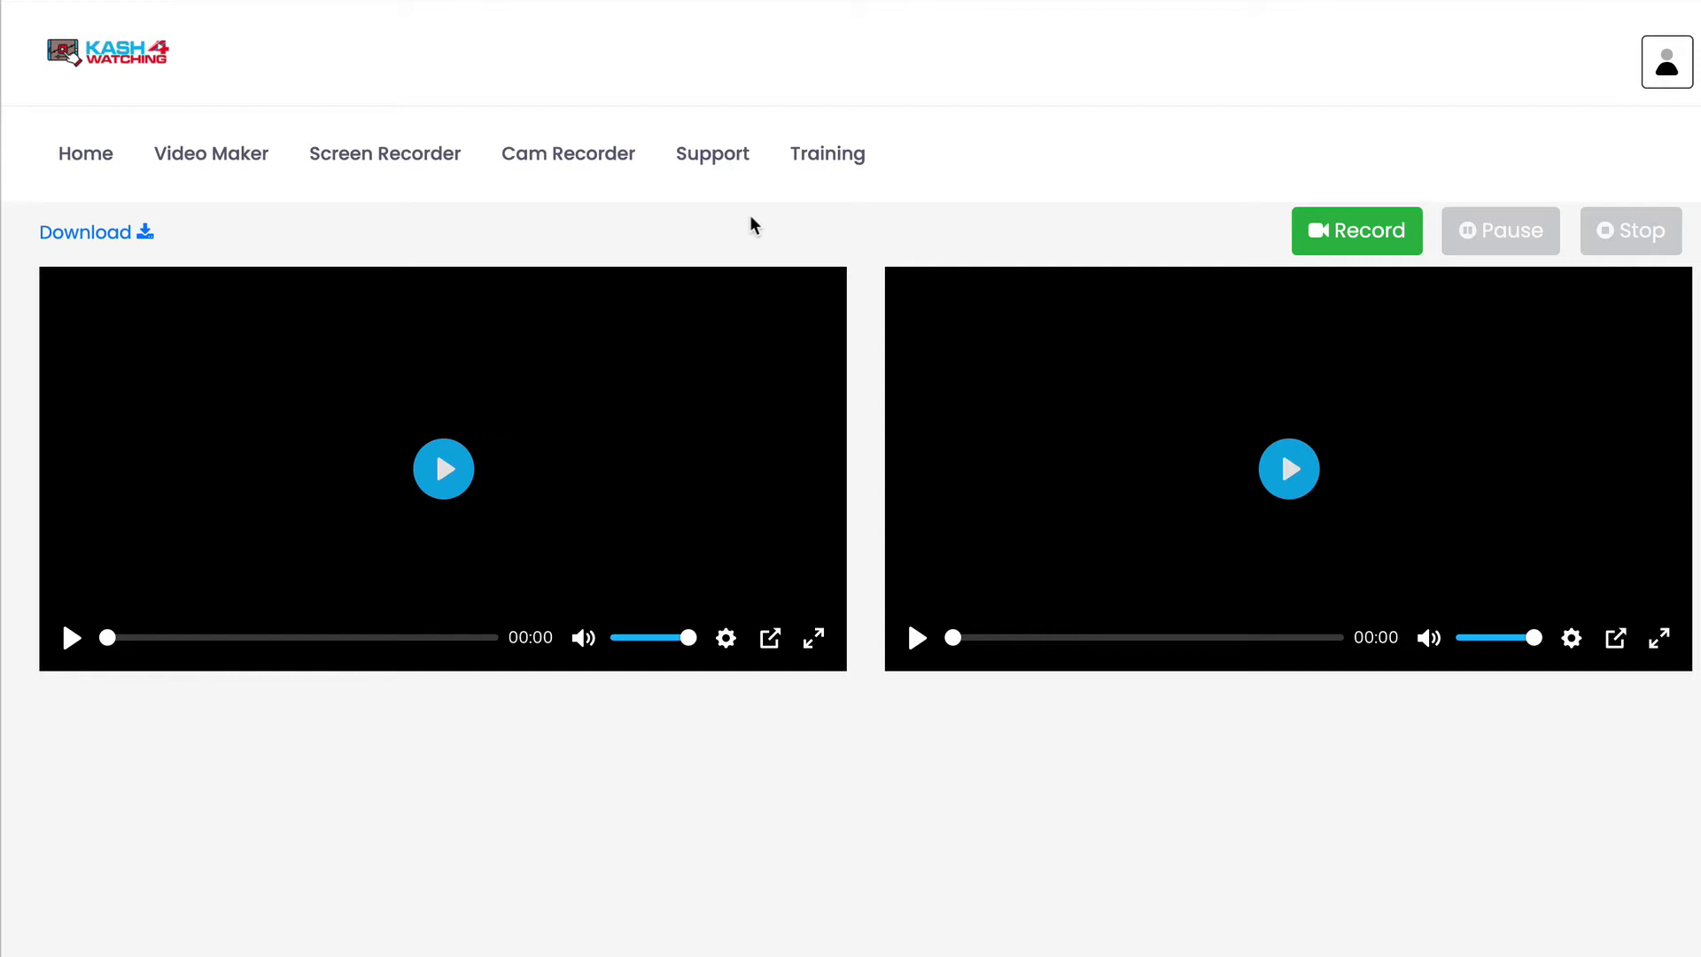
click(85, 153)
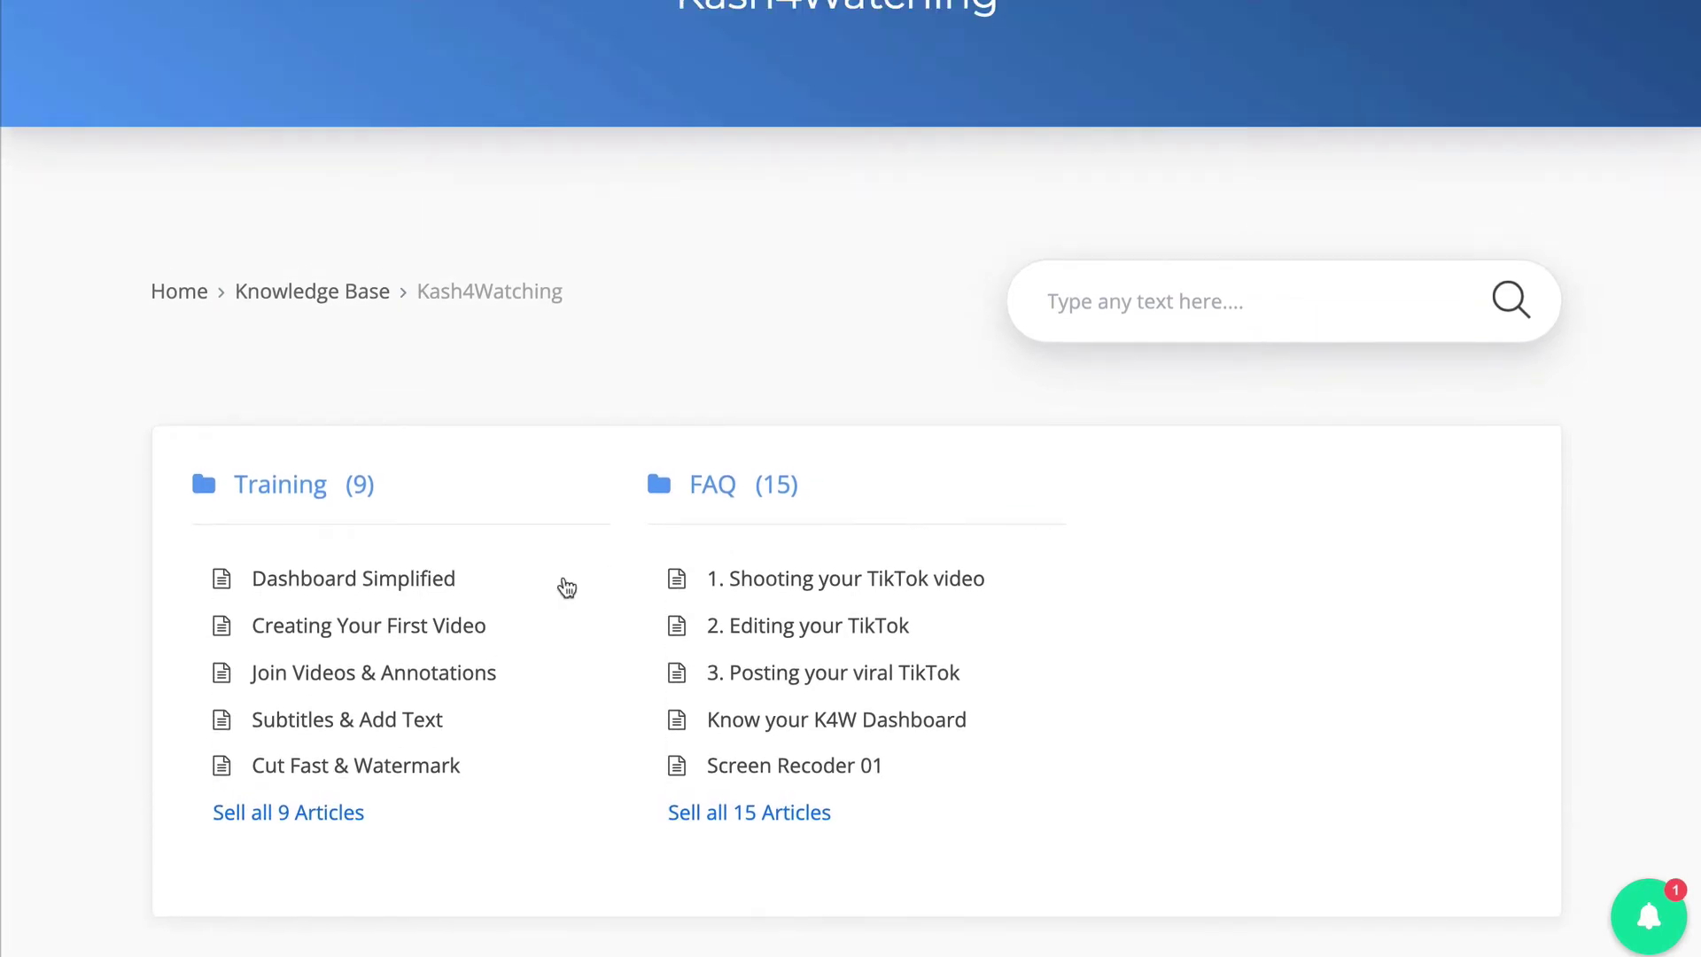
- Open the knowledge base's Dashboard Simplified article with its embedded tutorial video
click(391, 582)
scroll(998, 611, down, 3)
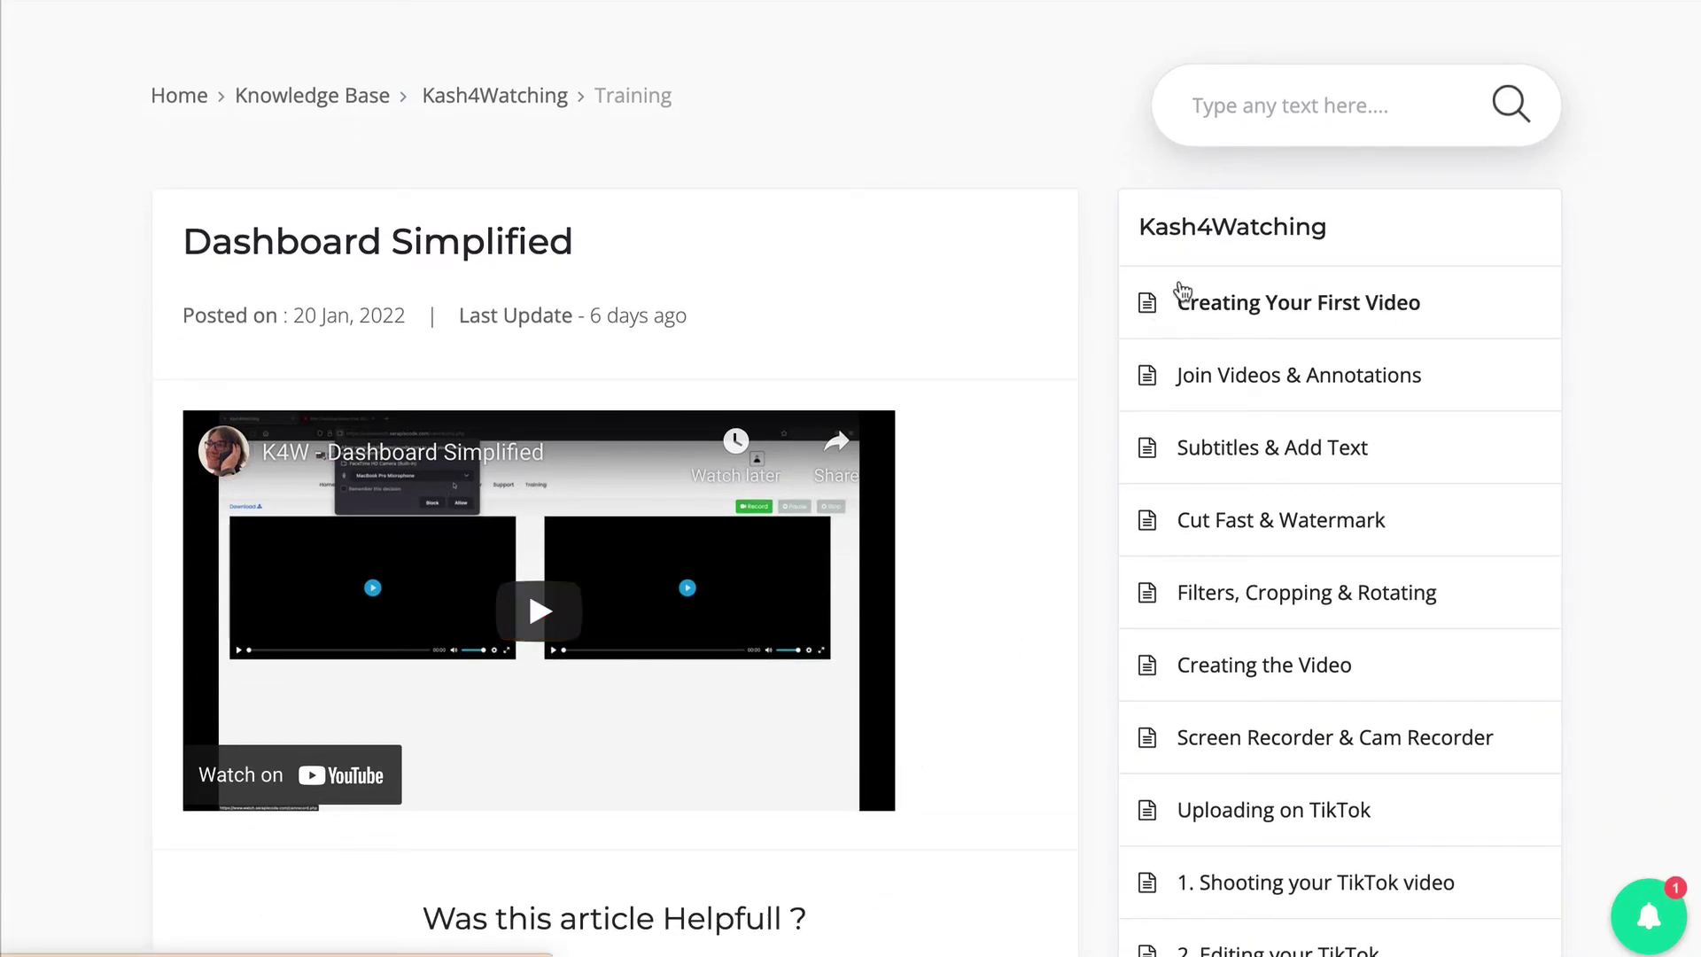
scroll(1239, 693, down, 1)
scroll(1240, 694, down, 2)
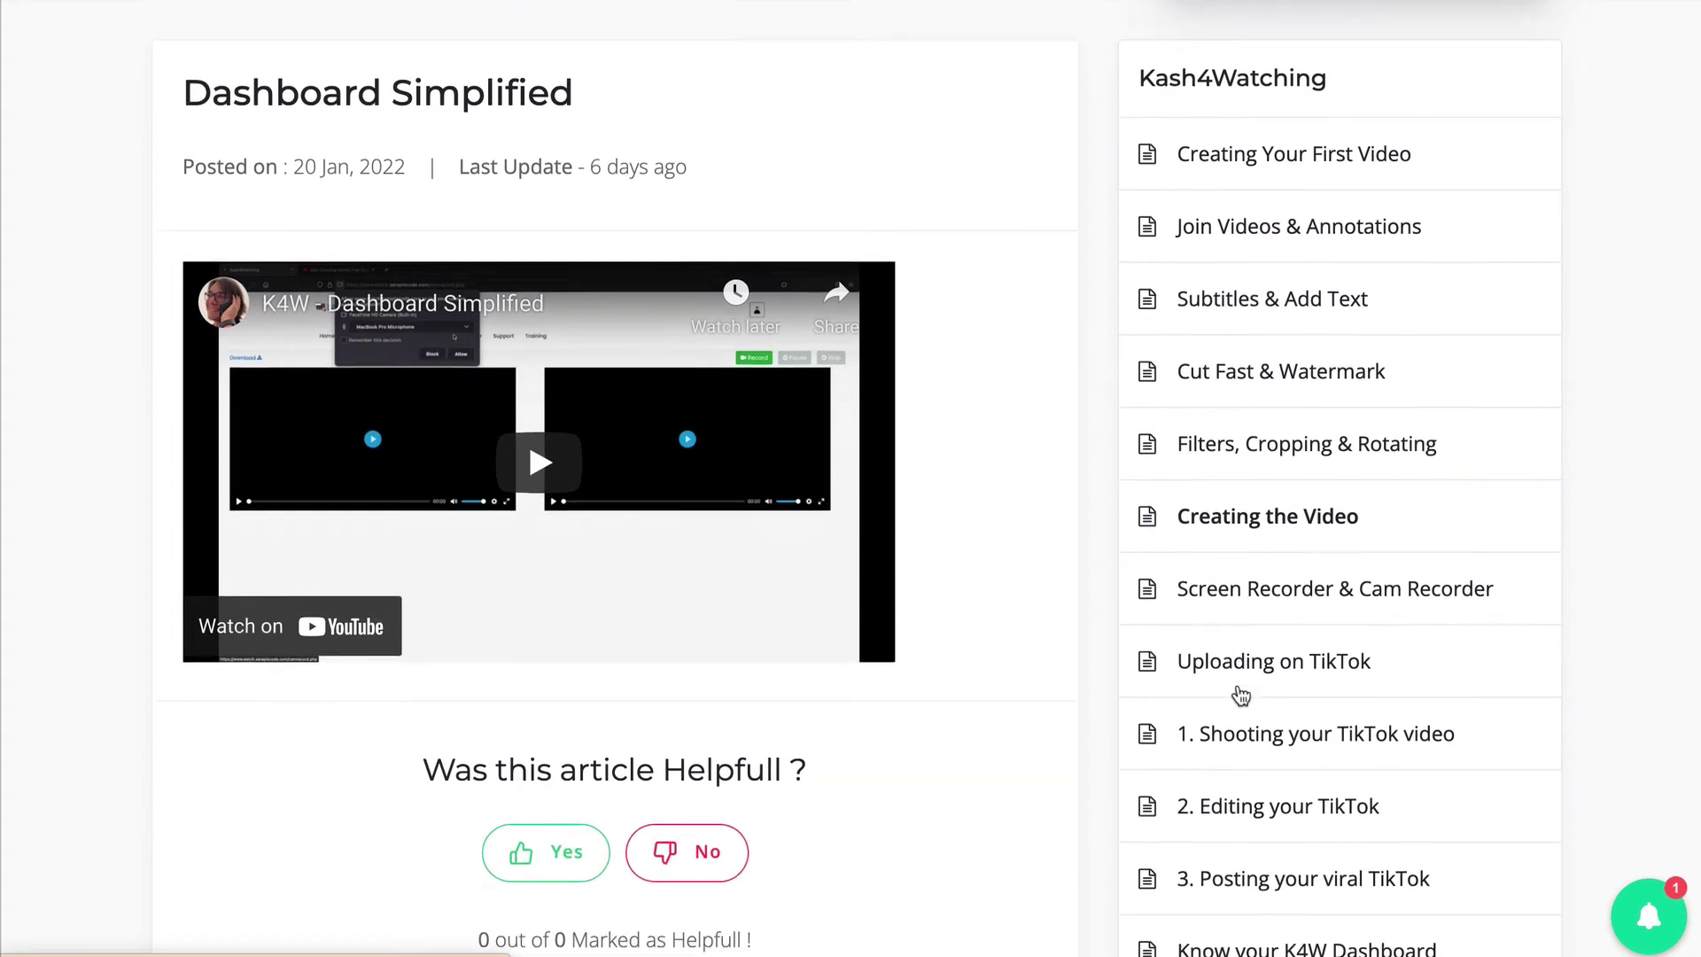
scroll(1240, 694, down, 2)
scroll(1240, 694, down, 1)
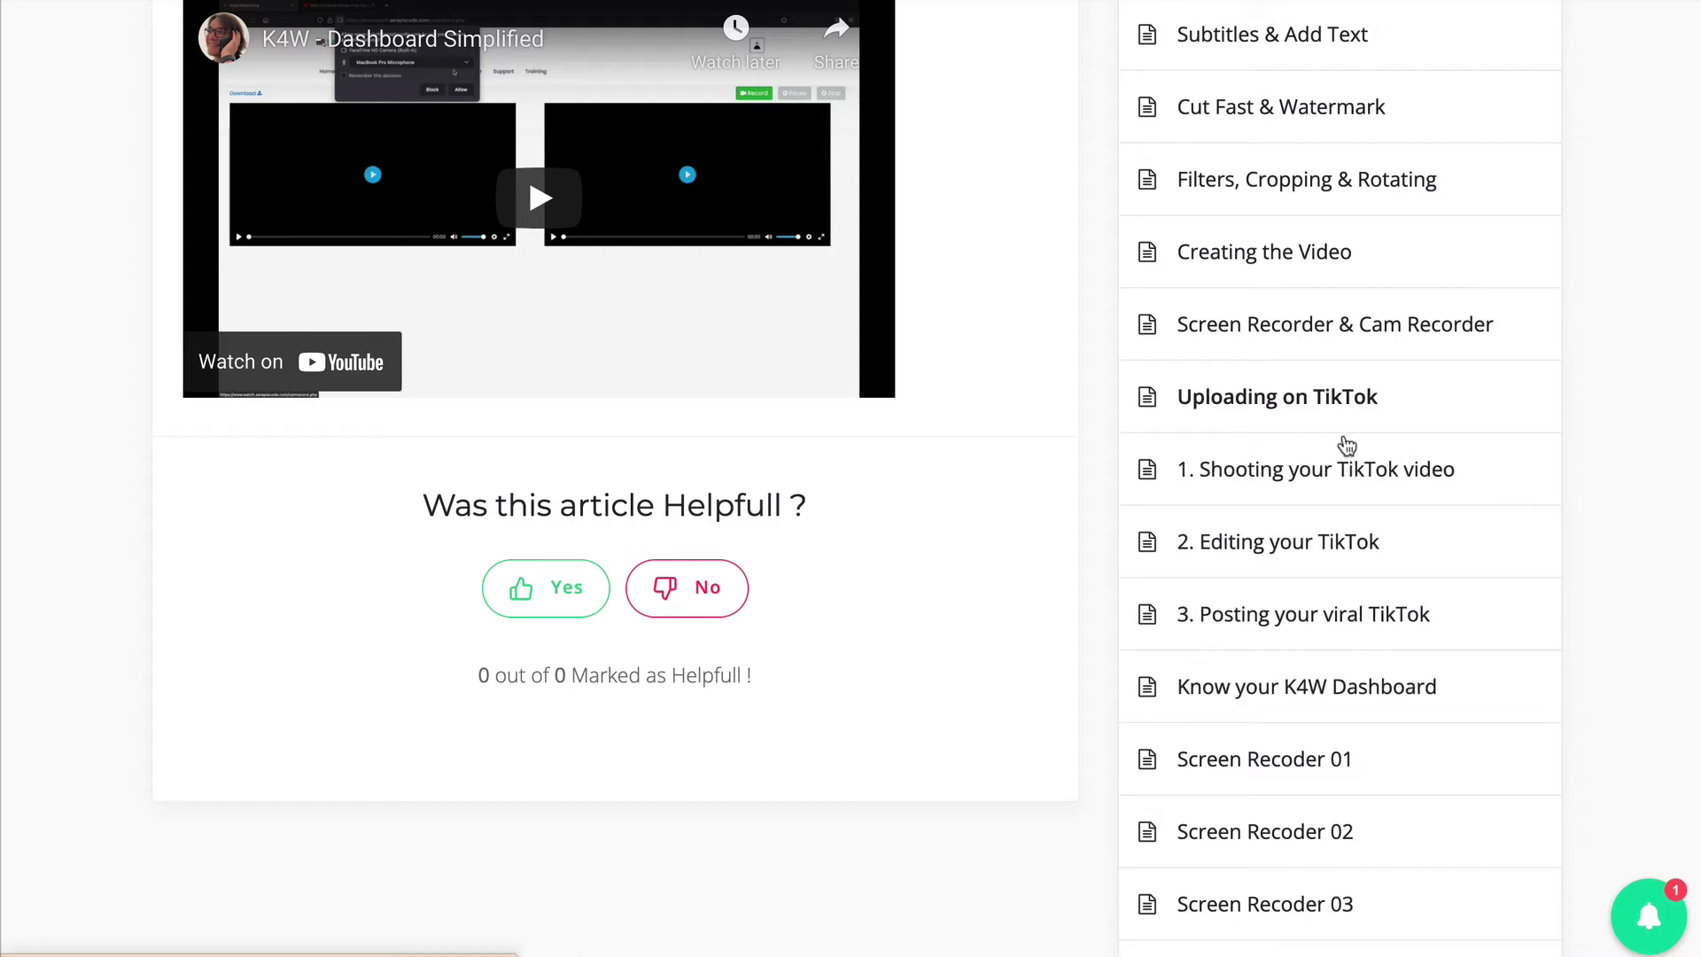
- Open the '1. Shooting your TikTok video' FAQ article from the sidebar
click(1291, 471)
scroll(1076, 722, down, 1)
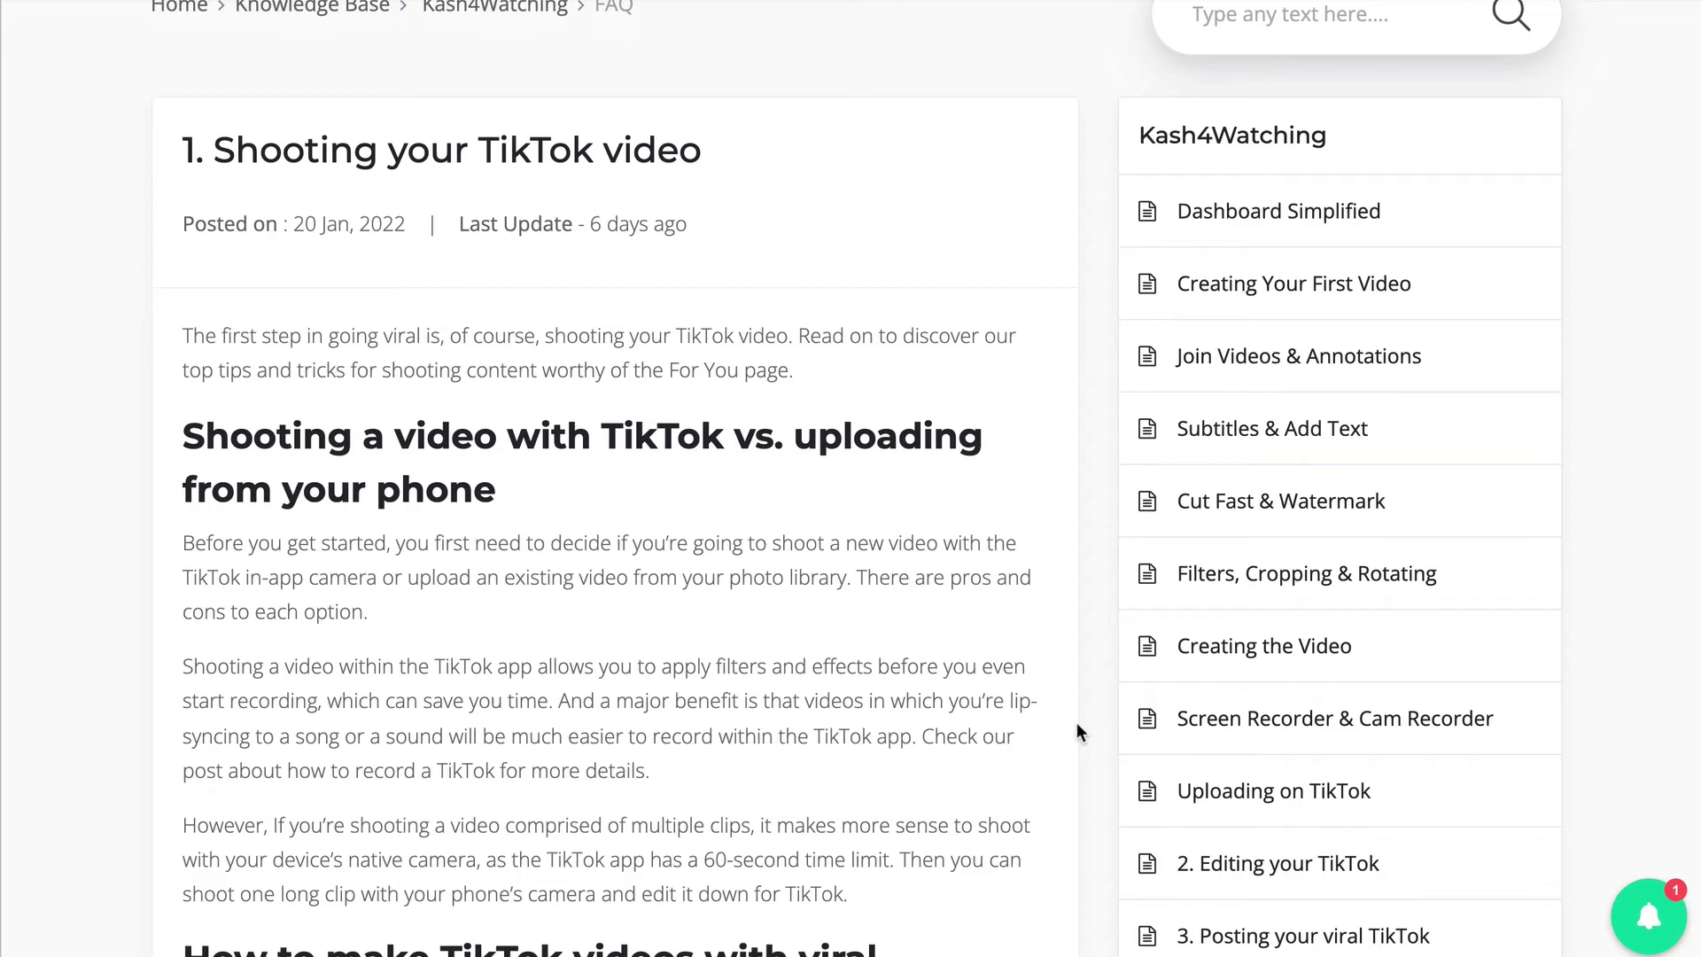
scroll(1076, 722, down, 2)
scroll(1076, 722, down, 2)
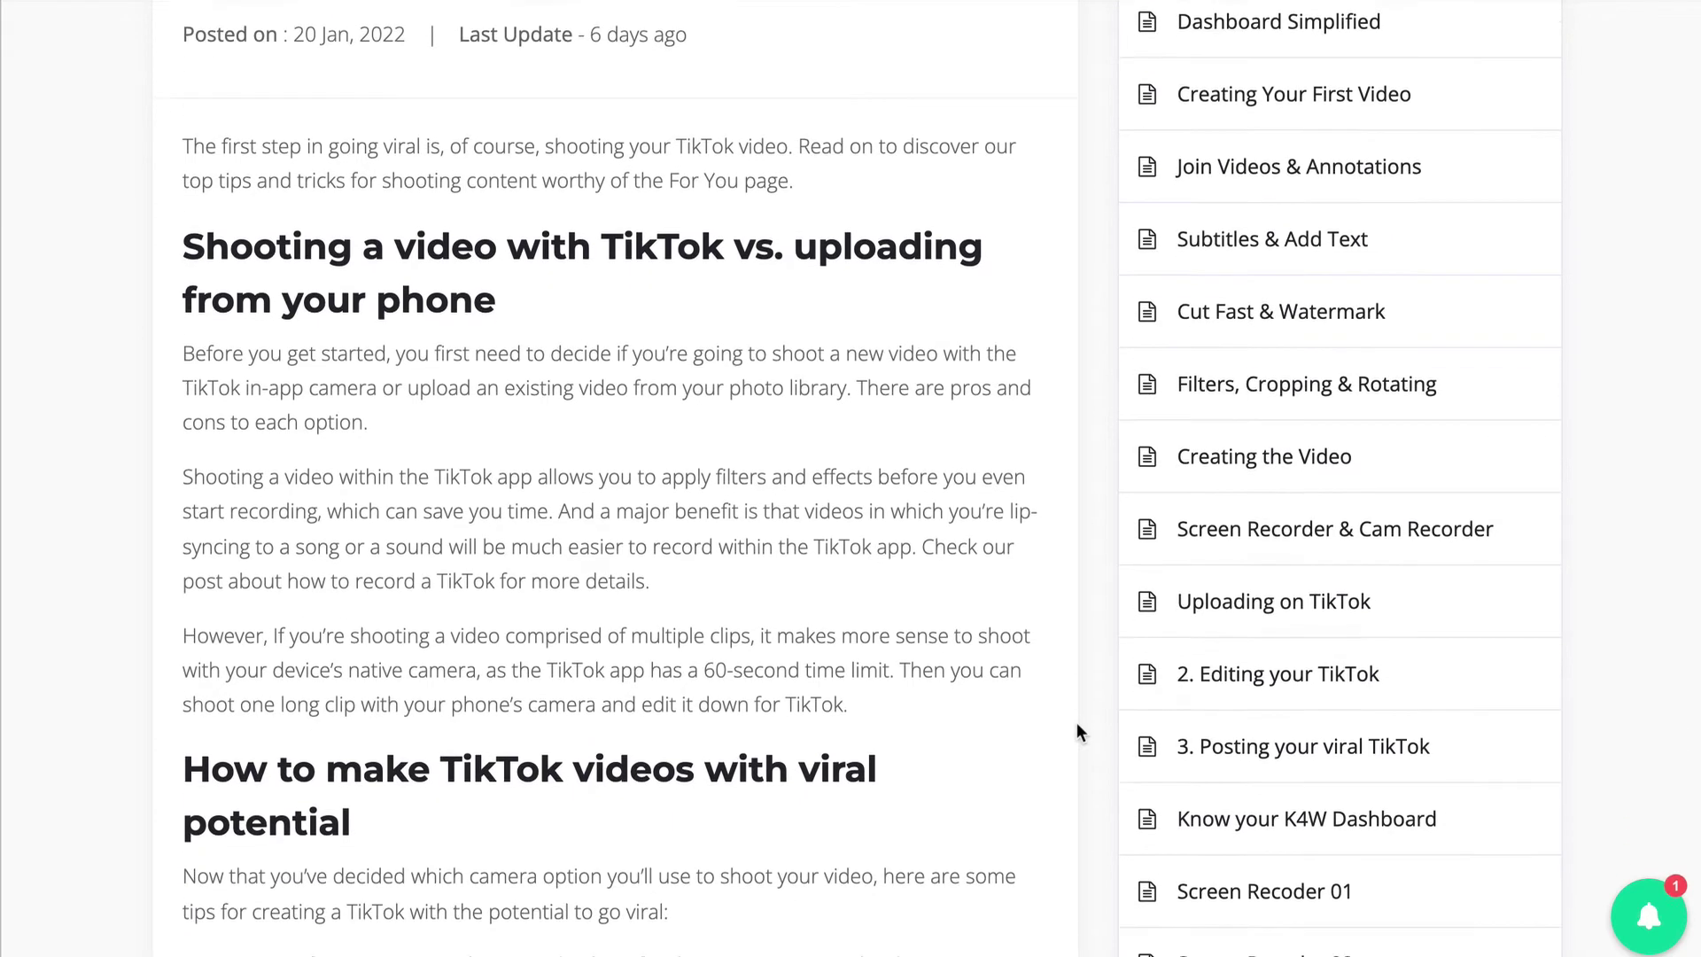
scroll(1077, 722, down, 2)
scroll(1076, 722, up, 1)
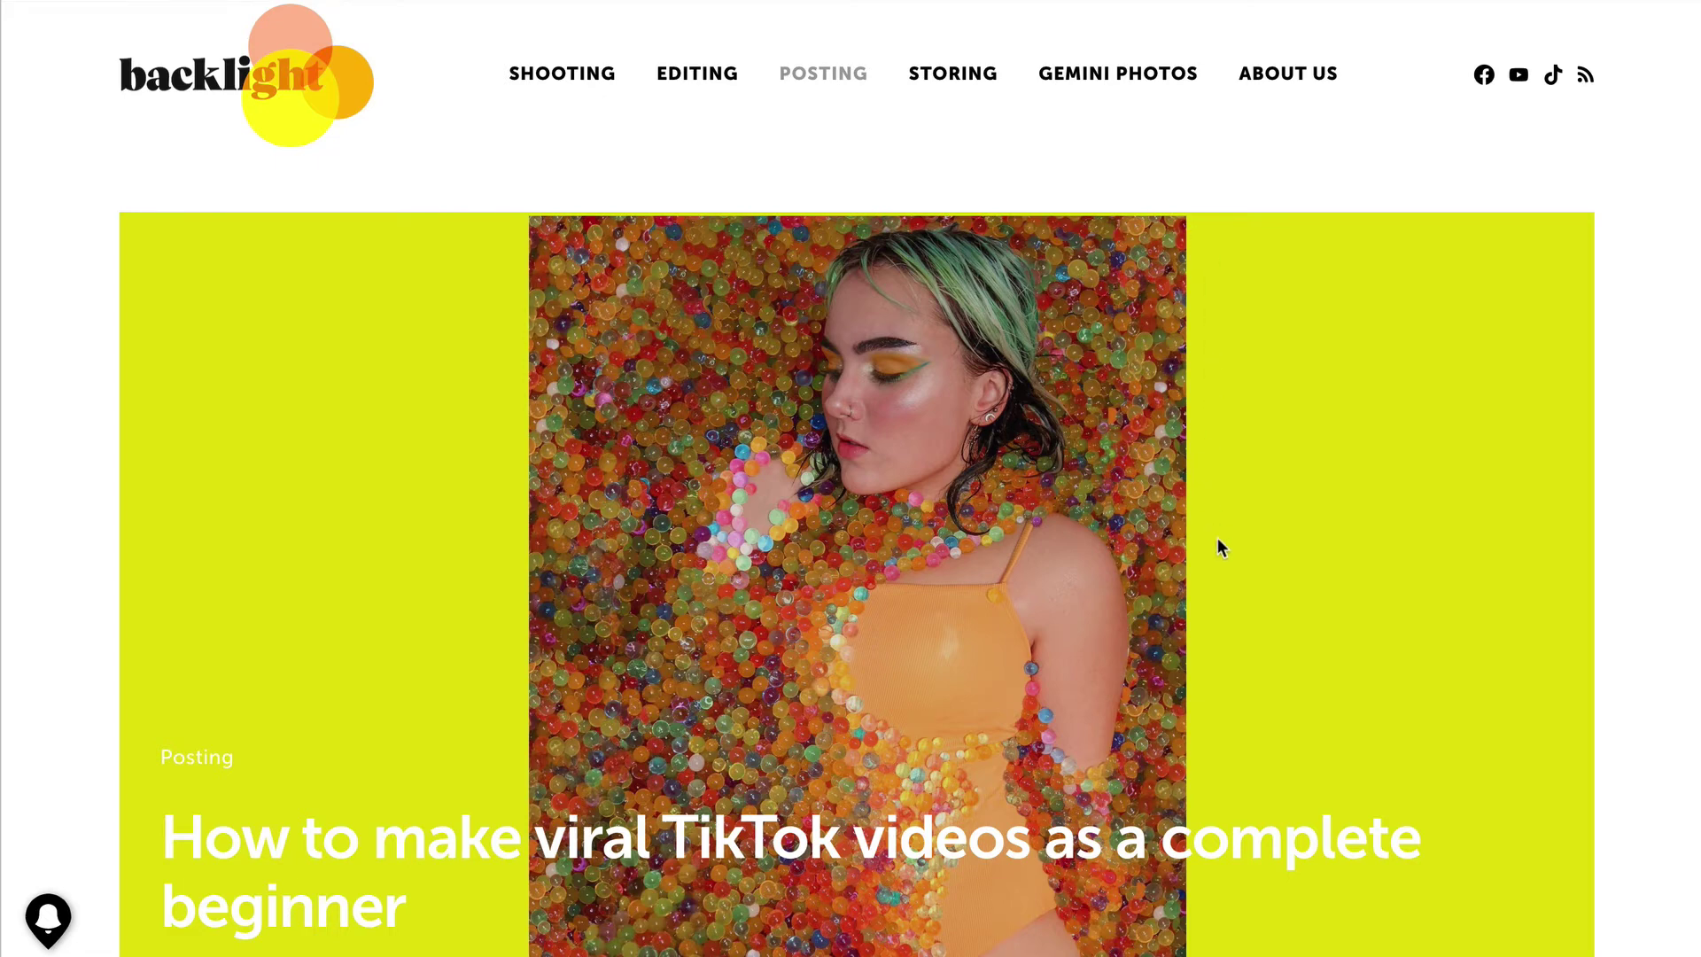
scroll(1217, 539, down, 5)
scroll(1217, 539, down, 2)
scroll(1217, 545, down, 3)
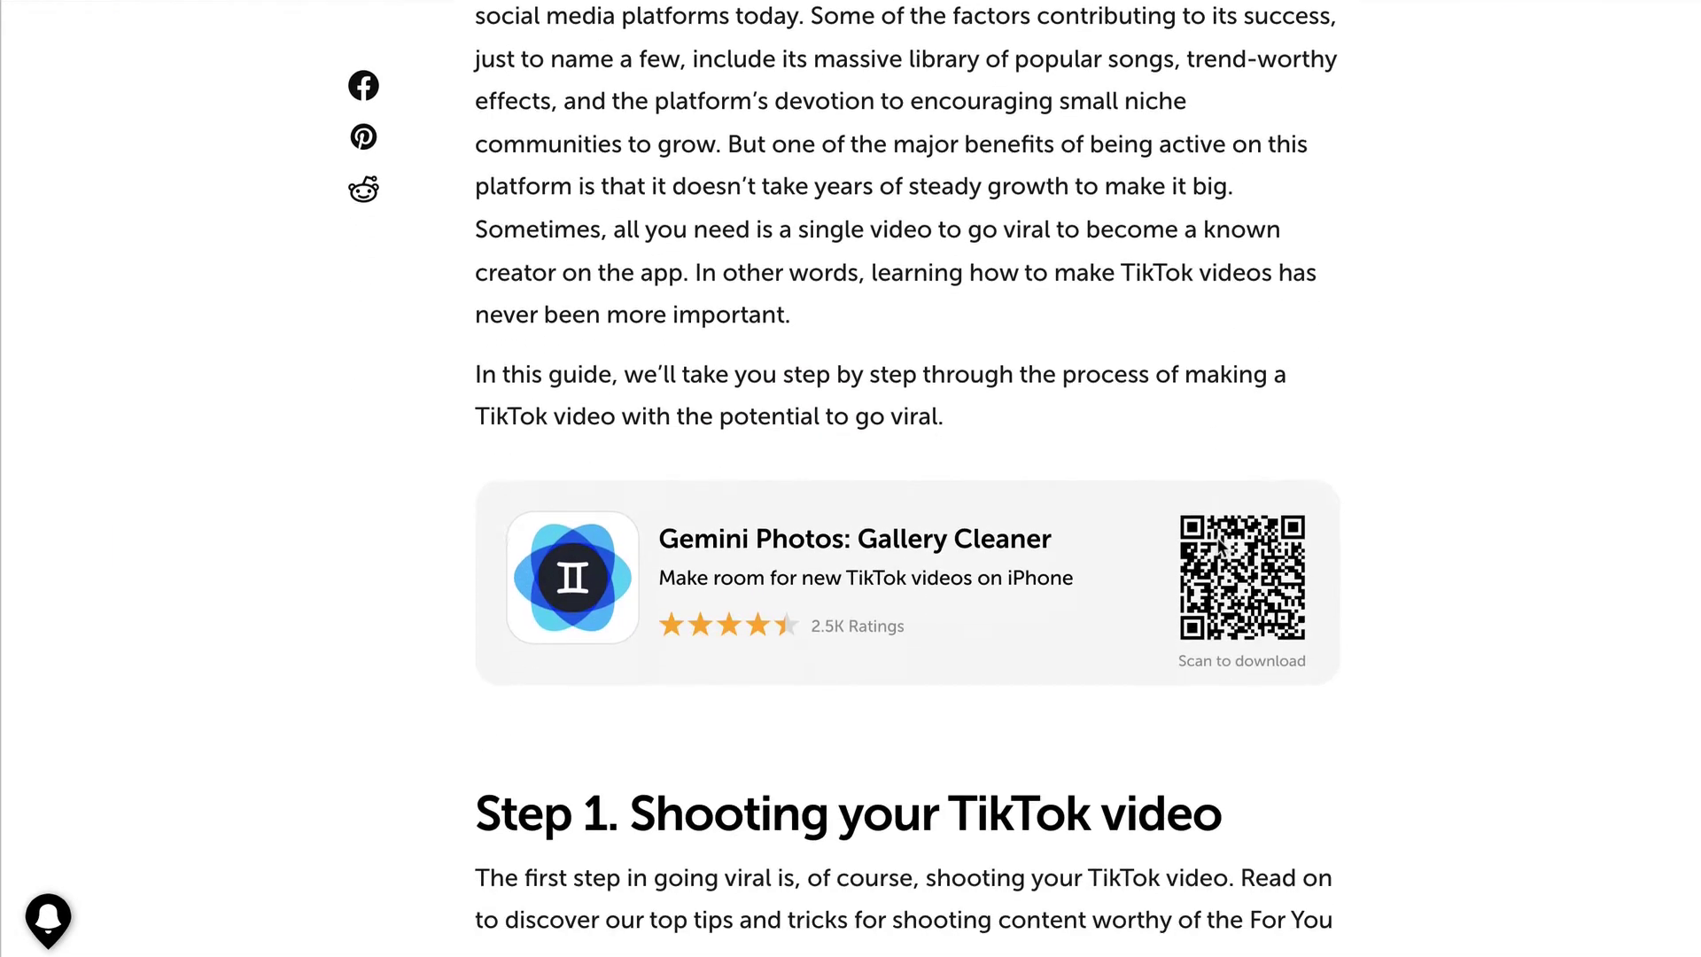
scroll(1218, 545, down, 2)
scroll(1218, 545, down, 2)
scroll(1217, 546, down, 2)
scroll(1217, 538, down, 1)
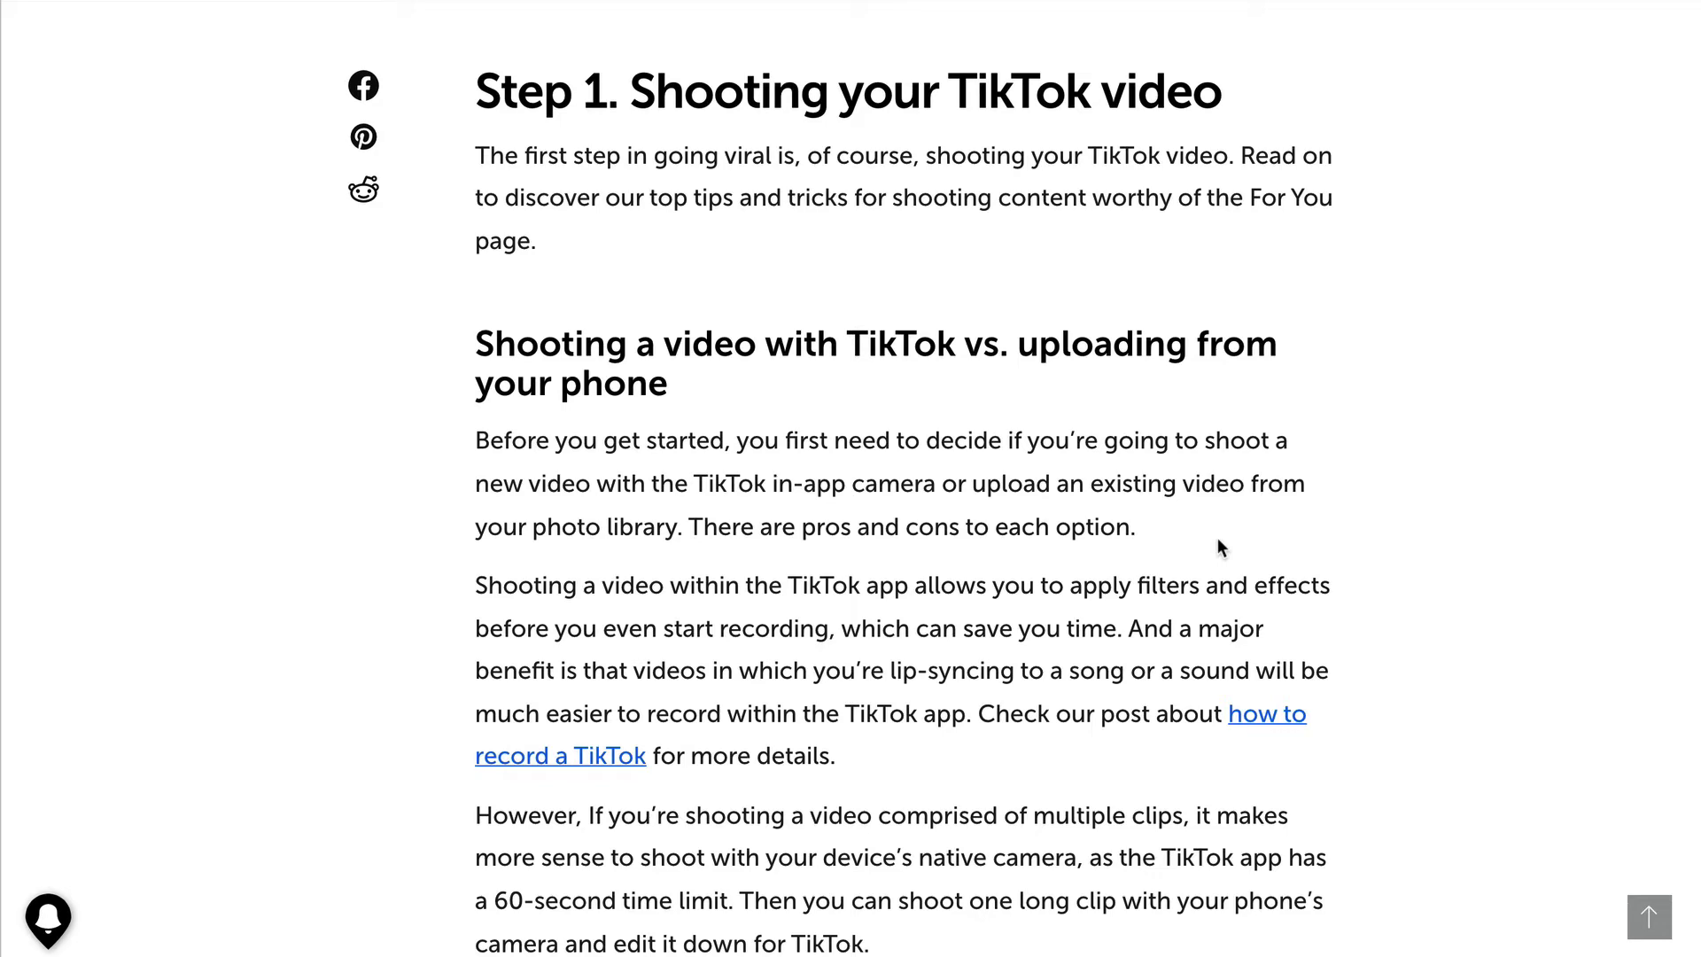
scroll(1218, 539, down, 2)
scroll(1218, 538, down, 3)
scroll(1218, 538, down, 2)
scroll(1218, 539, down, 4)
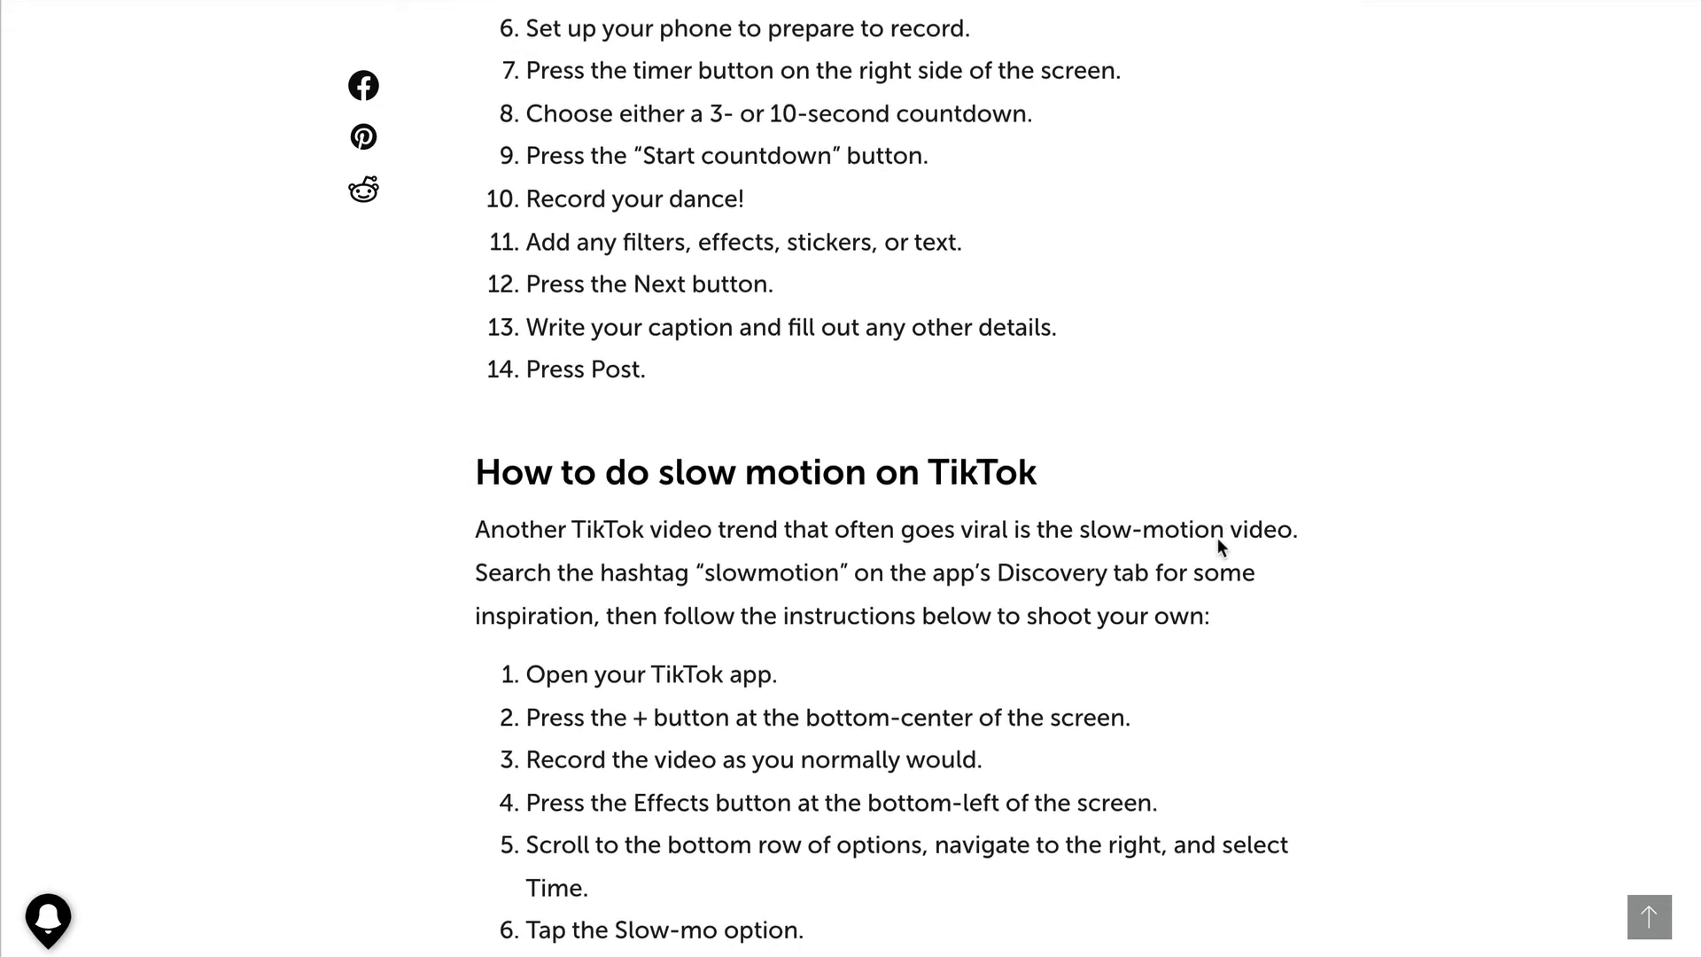
scroll(1217, 538, down, 3)
scroll(1218, 539, down, 1)
scroll(1218, 538, down, 2)
scroll(1217, 539, down, 4)
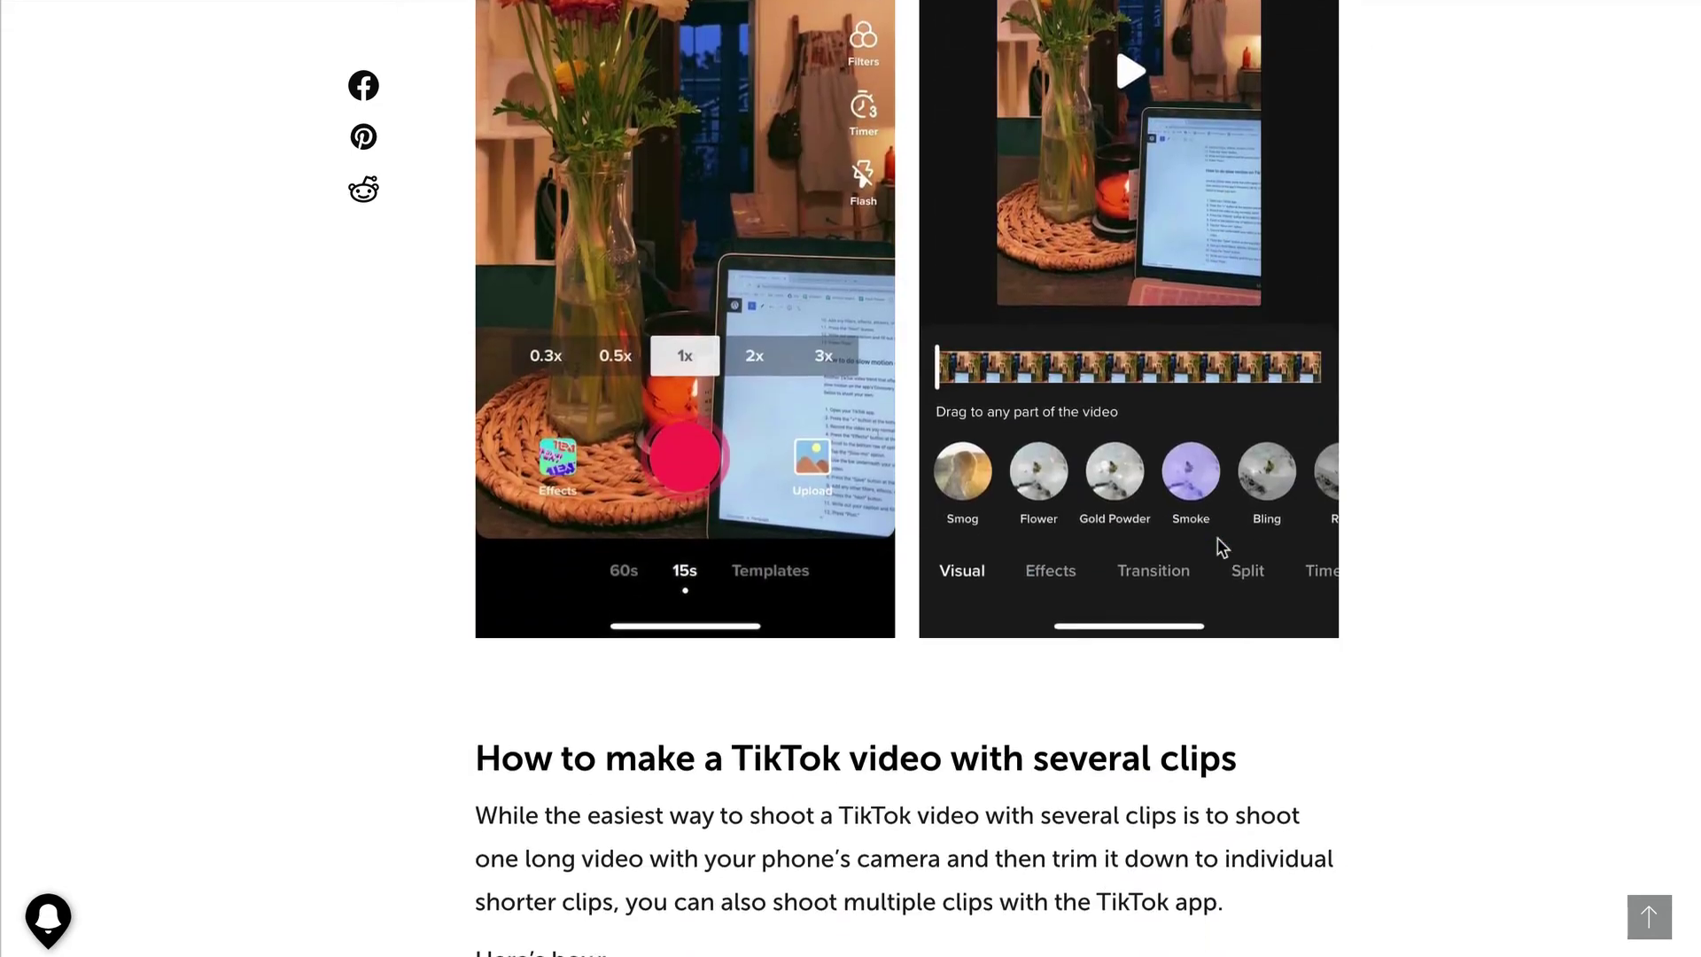
scroll(1217, 538, down, 1)
scroll(1217, 538, down, 3)
scroll(1217, 539, down, 2)
scroll(1218, 538, down, 4)
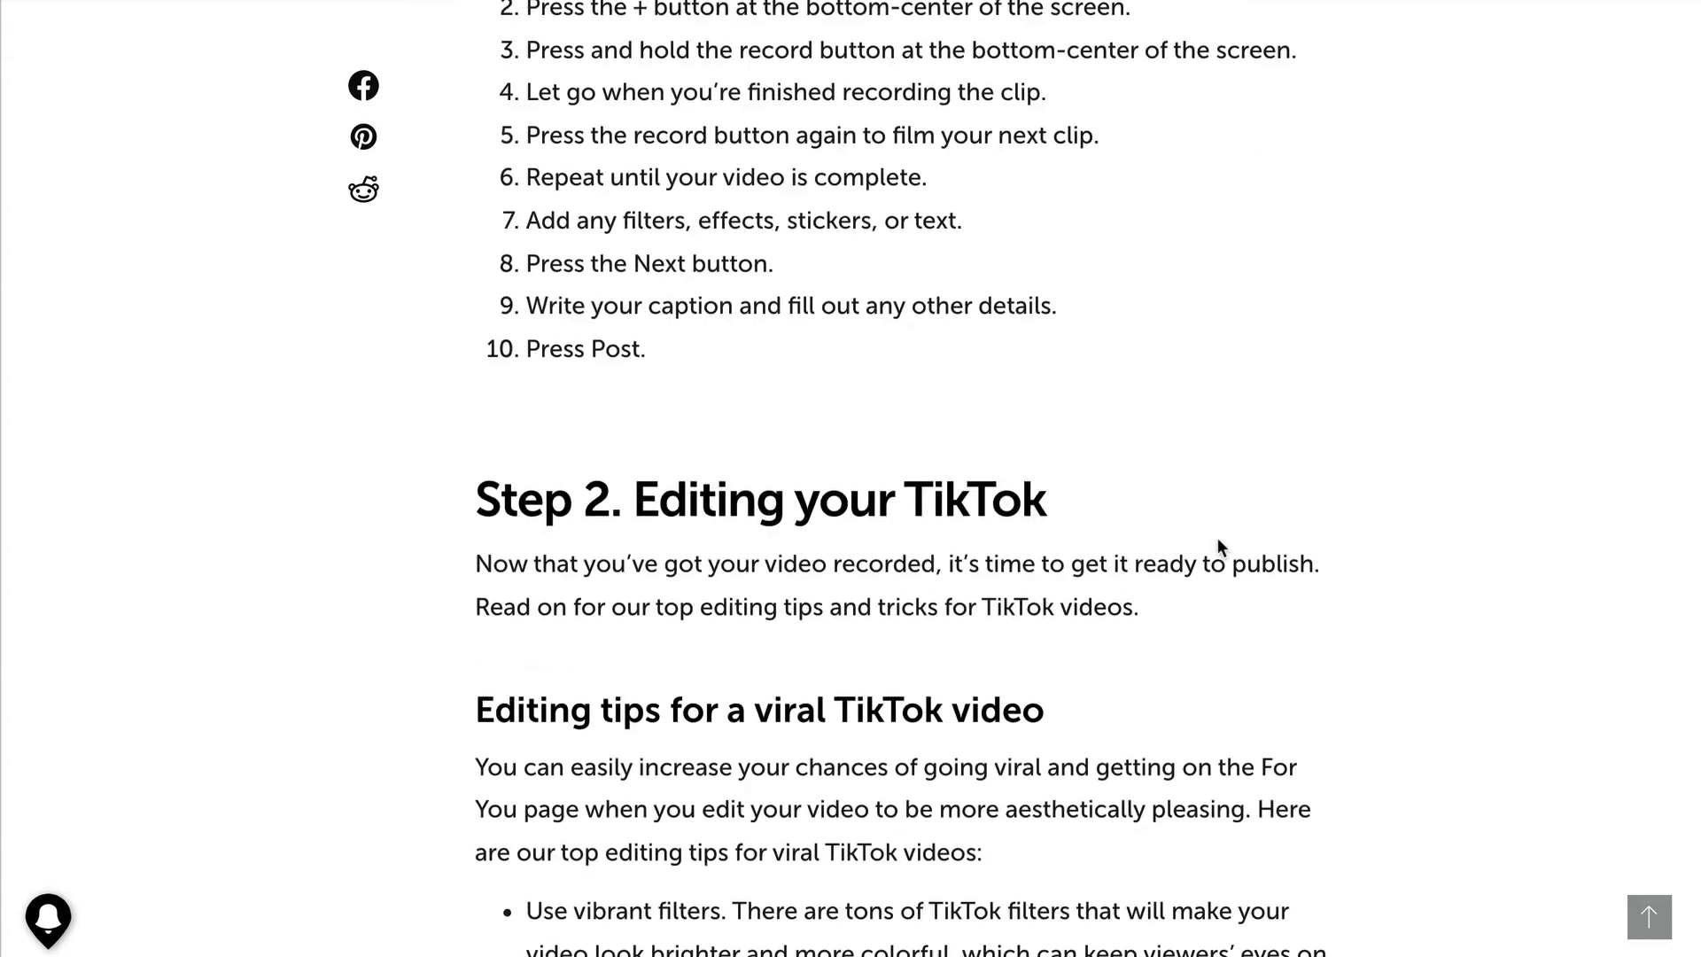
scroll(1218, 537, down, 4)
scroll(1217, 538, down, 1)
scroll(1217, 538, down, 4)
scroll(1218, 538, down, 5)
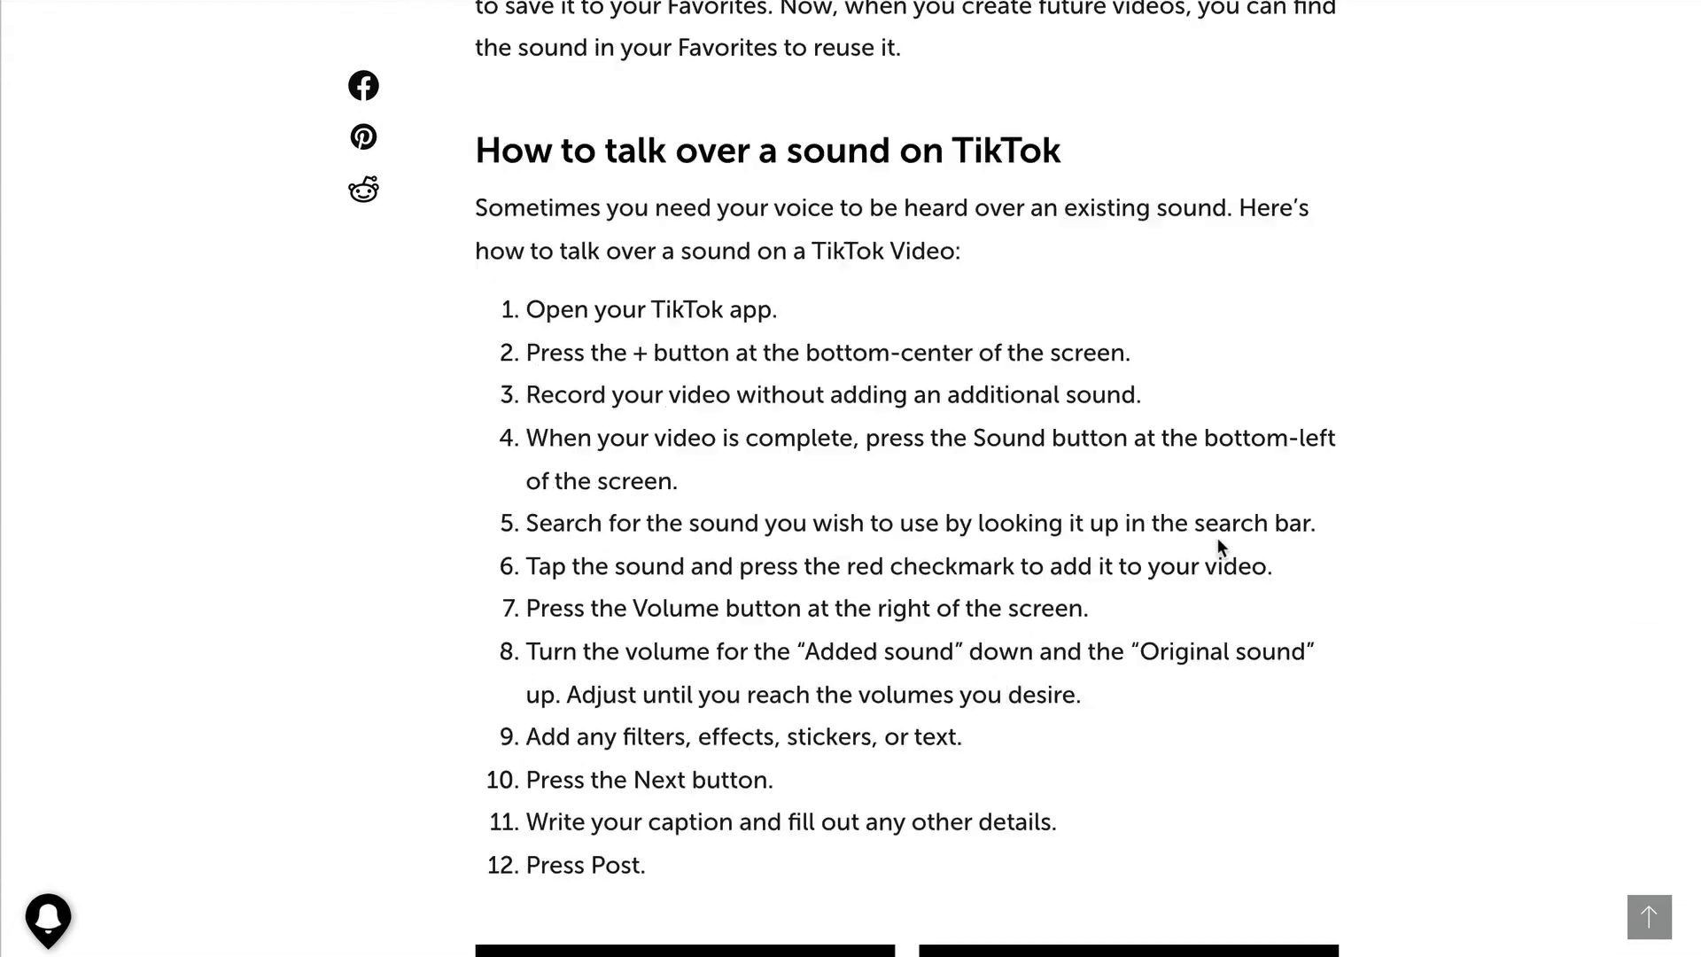
scroll(1218, 537, down, 4)
scroll(1217, 539, down, 2)
scroll(1218, 538, down, 4)
scroll(1217, 539, down, 4)
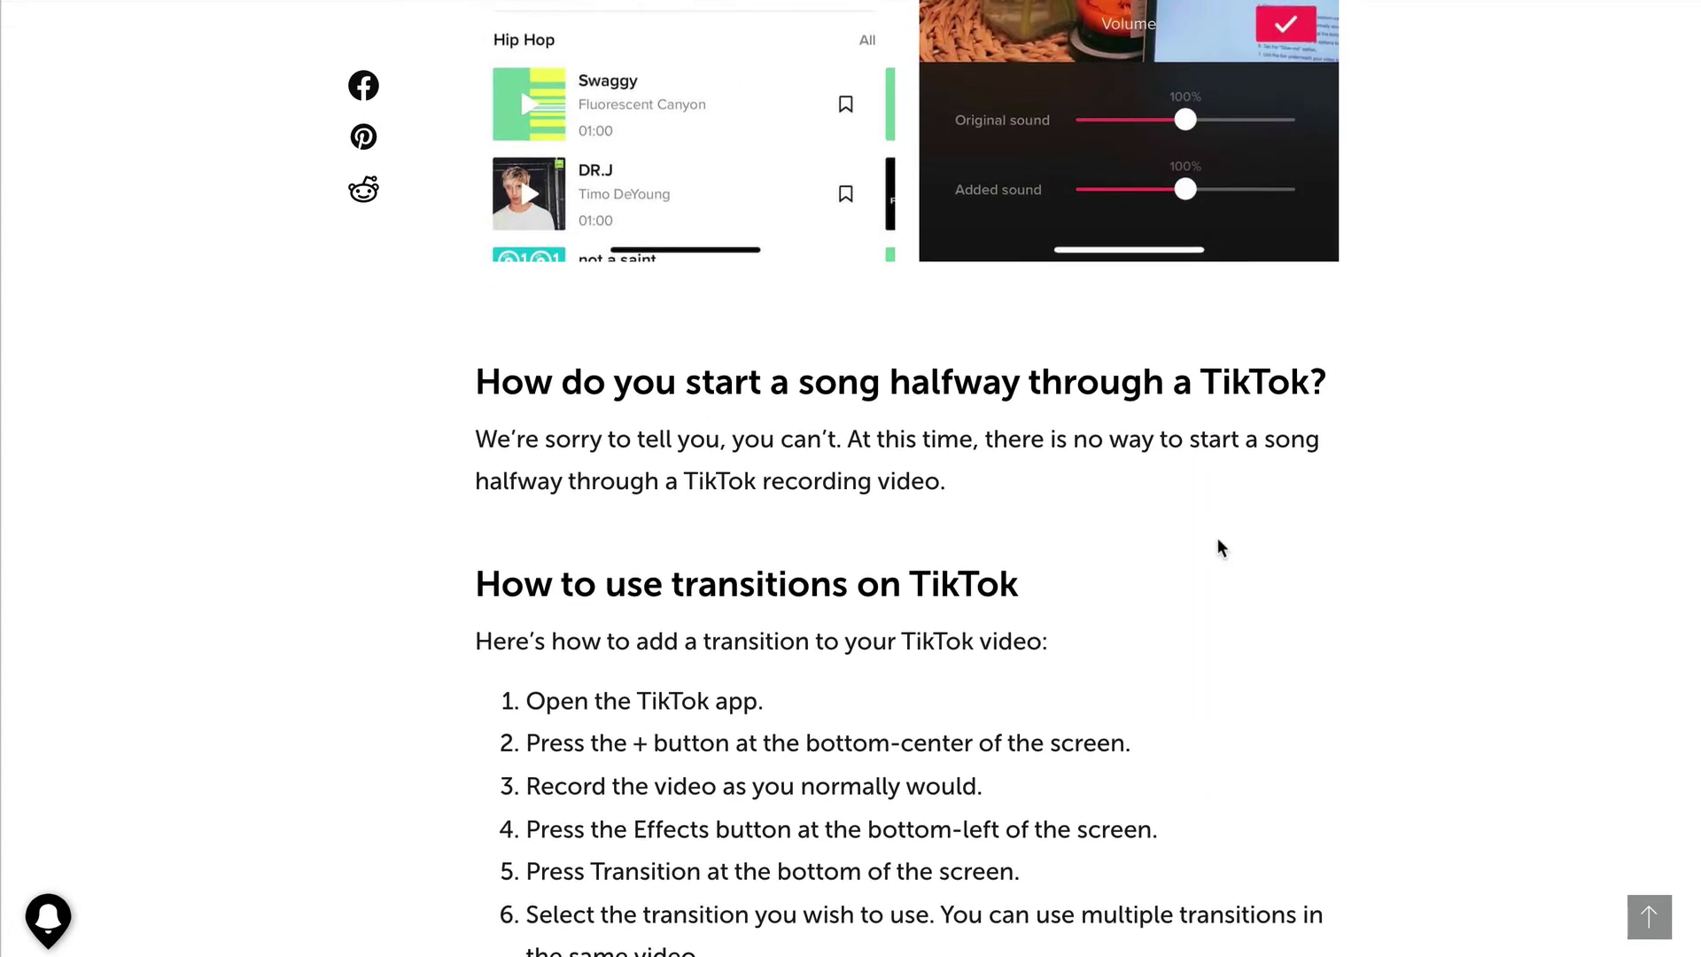
scroll(1217, 539, down, 5)
scroll(1217, 539, down, 3)
scroll(1217, 539, down, 5)
scroll(1217, 539, down, 5)
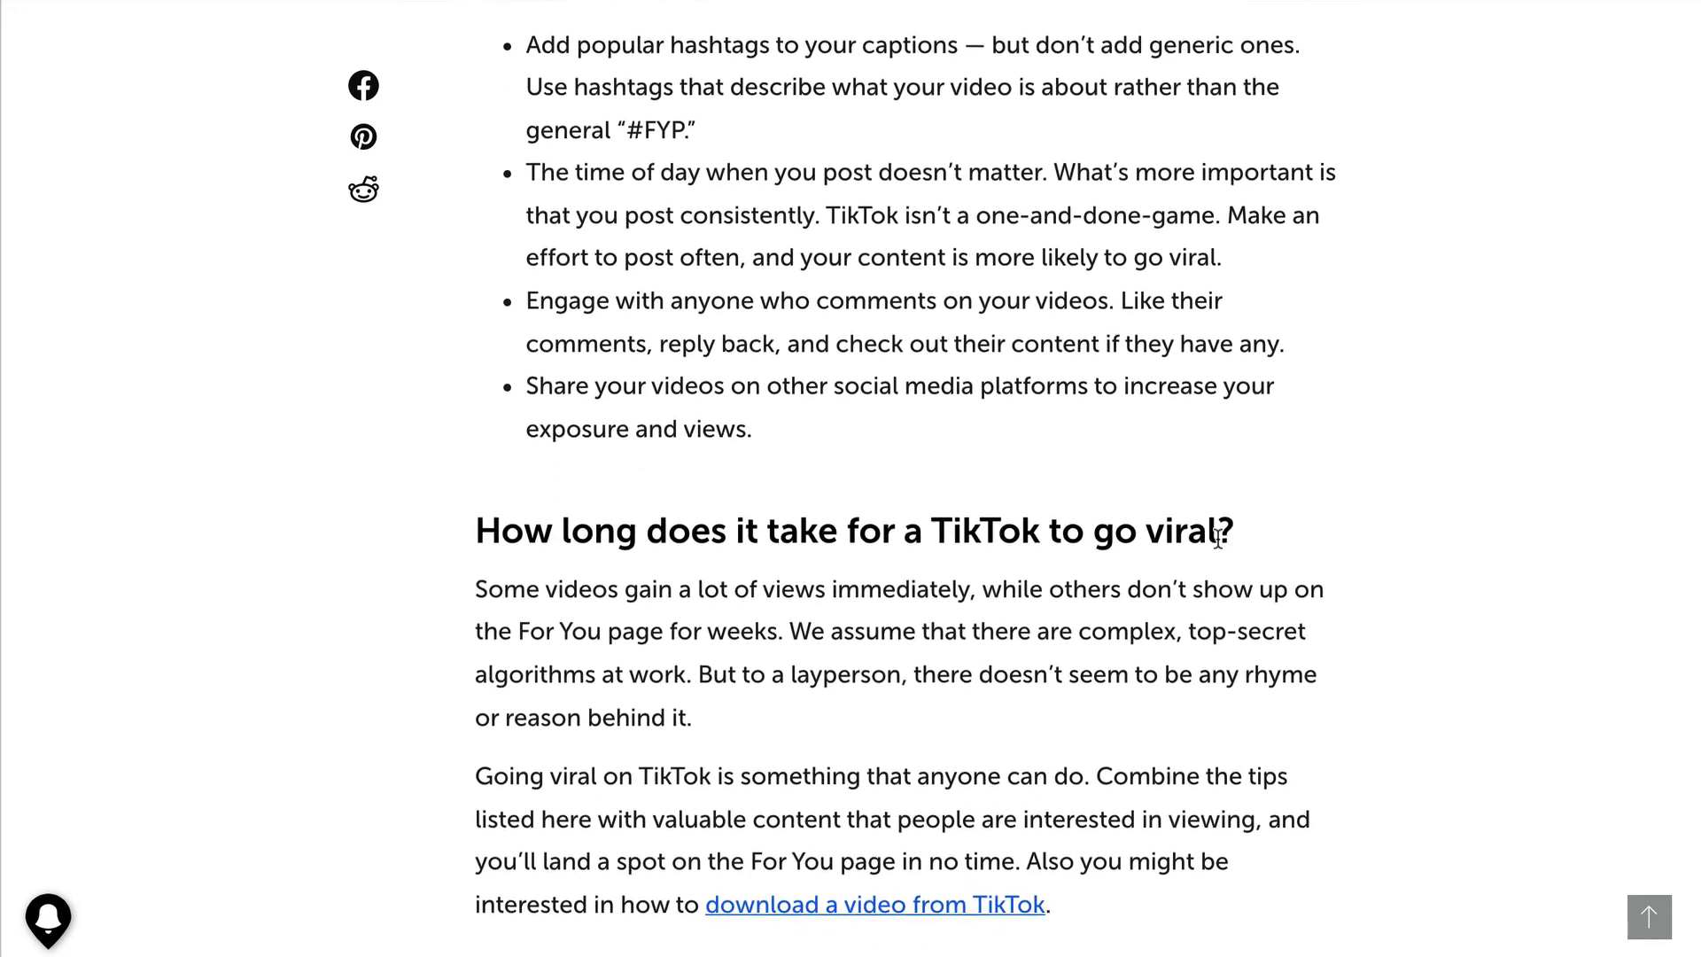
scroll(1217, 538, down, 4)
scroll(1217, 538, down, 1)
scroll(1098, 532, down, 2)
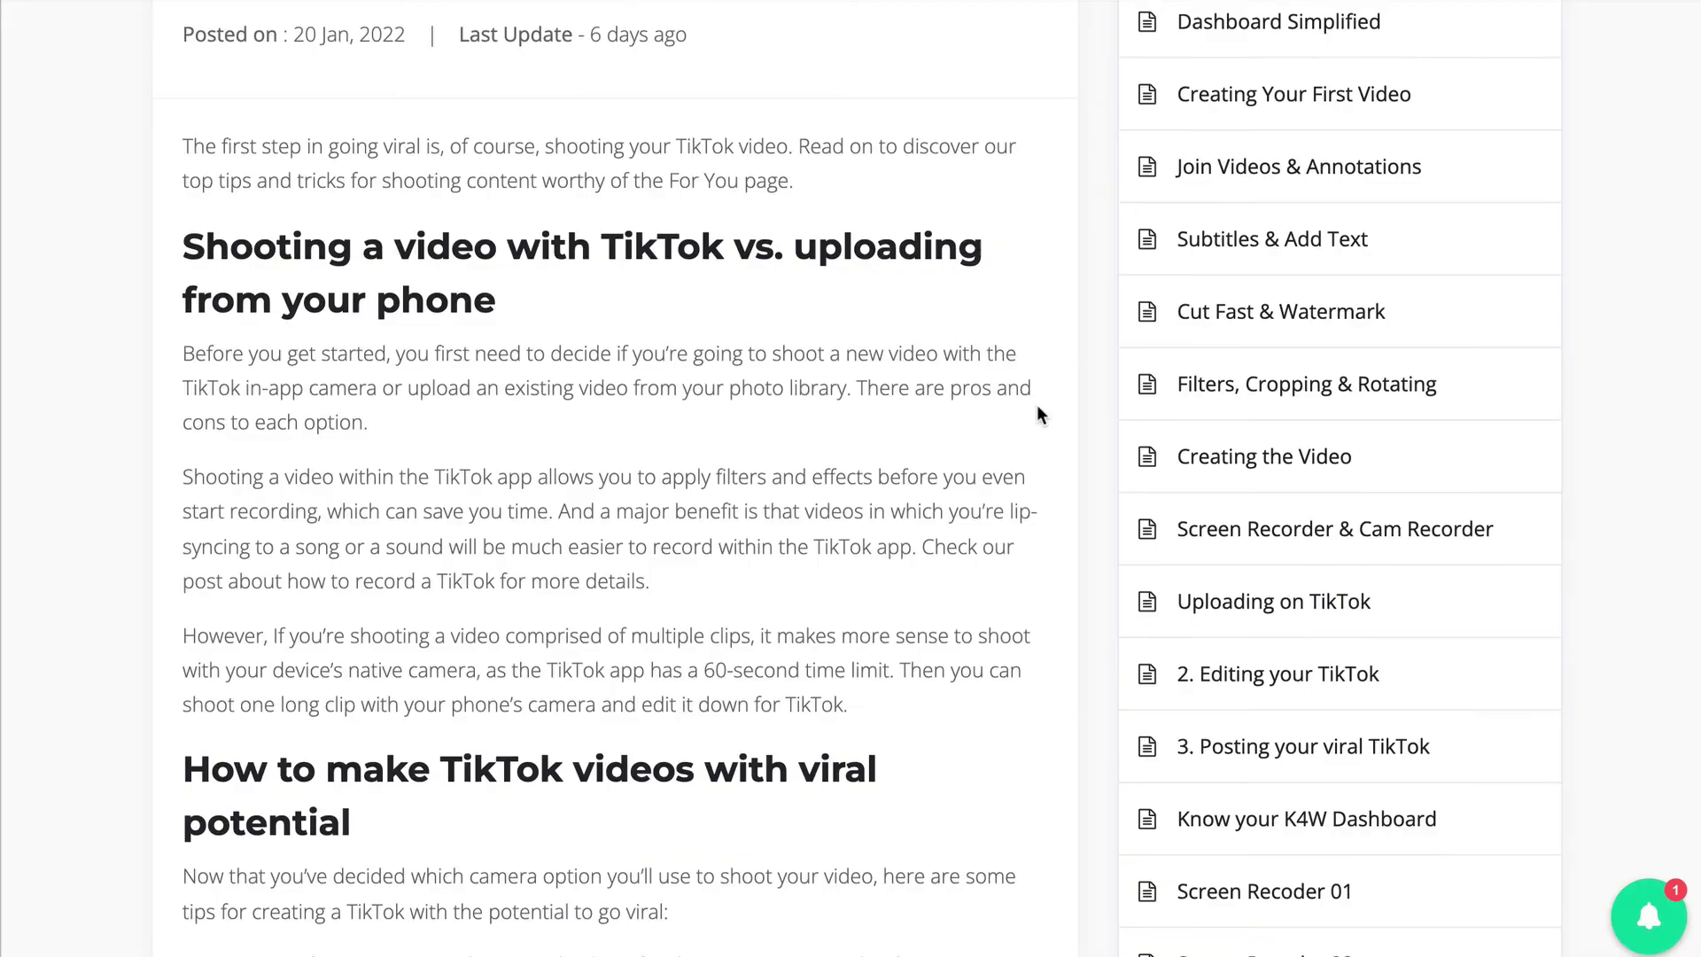
scroll(1037, 404, down, 2)
scroll(1037, 404, down, 2)
scroll(1038, 404, down, 2)
scroll(1037, 404, down, 2)
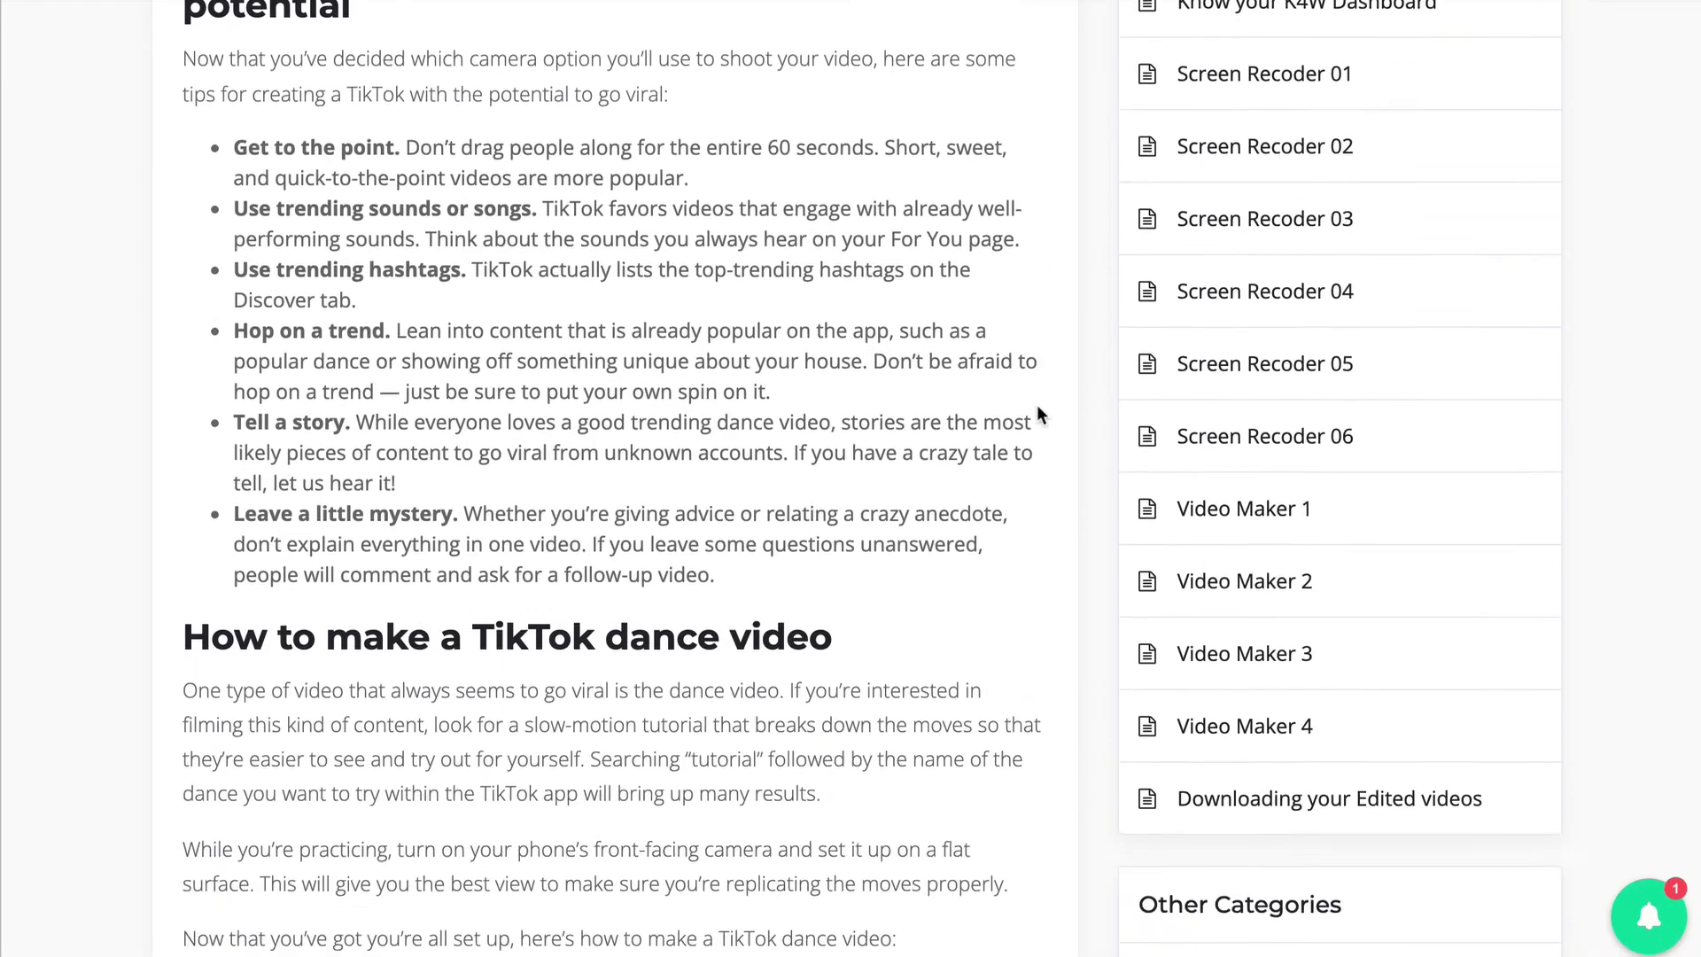
scroll(1037, 405, down, 2)
scroll(1036, 405, down, 1)
scroll(1037, 404, down, 2)
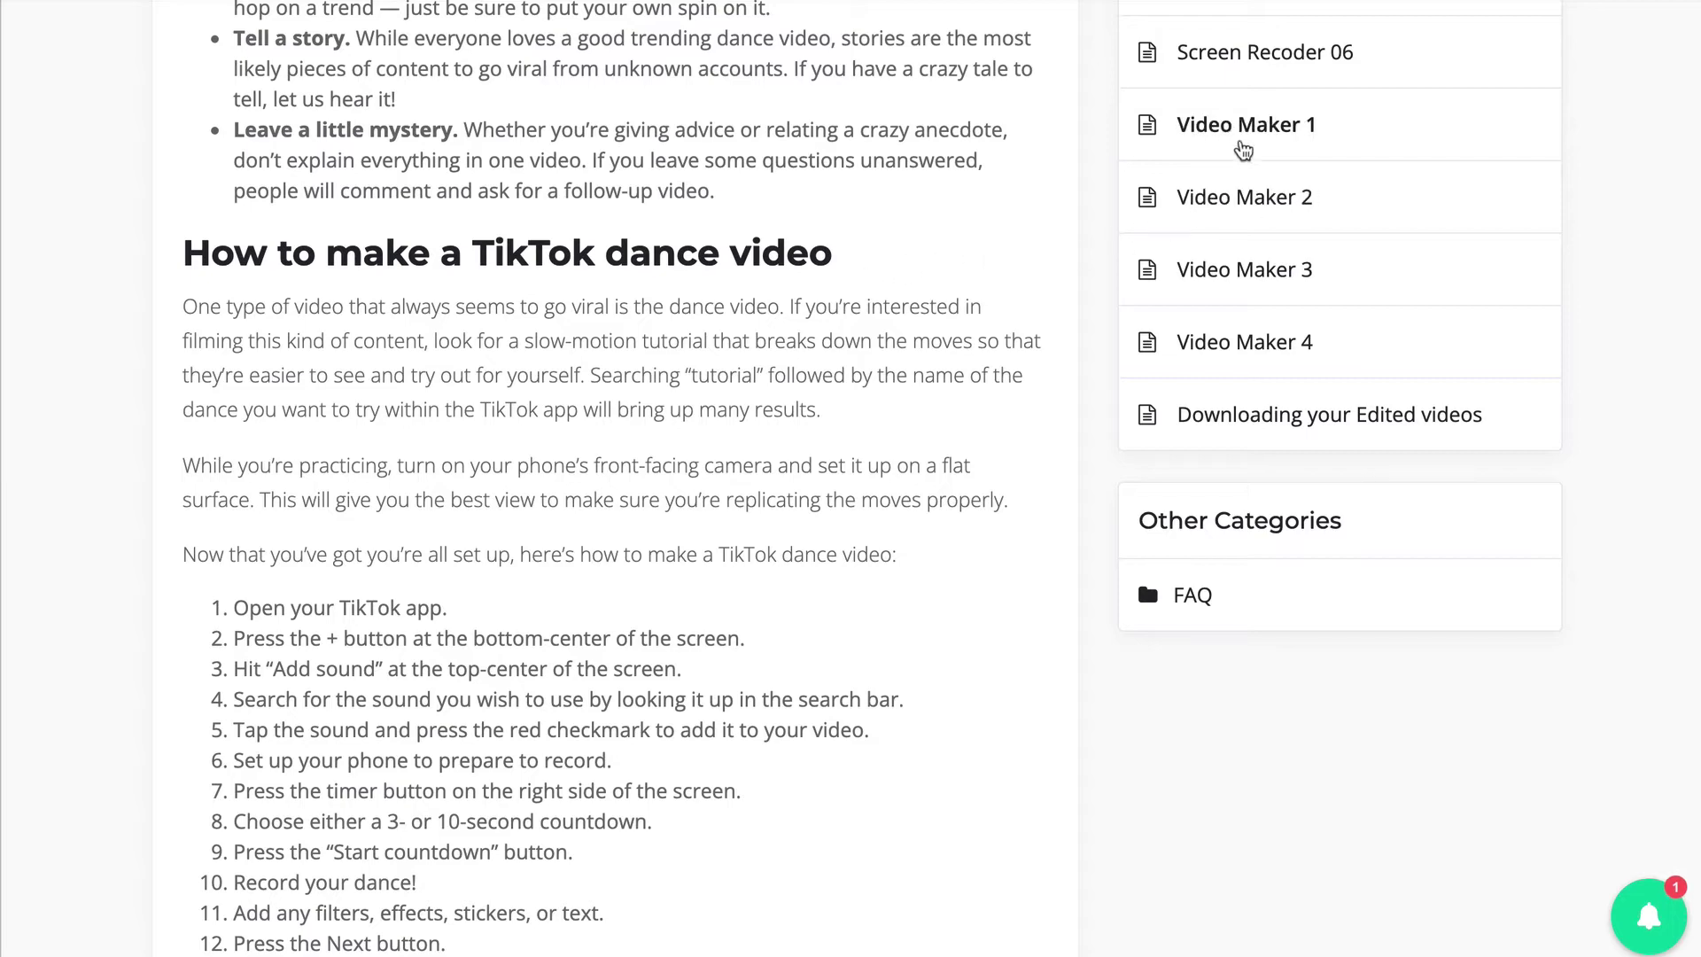
scroll(1236, 127, up, 6)
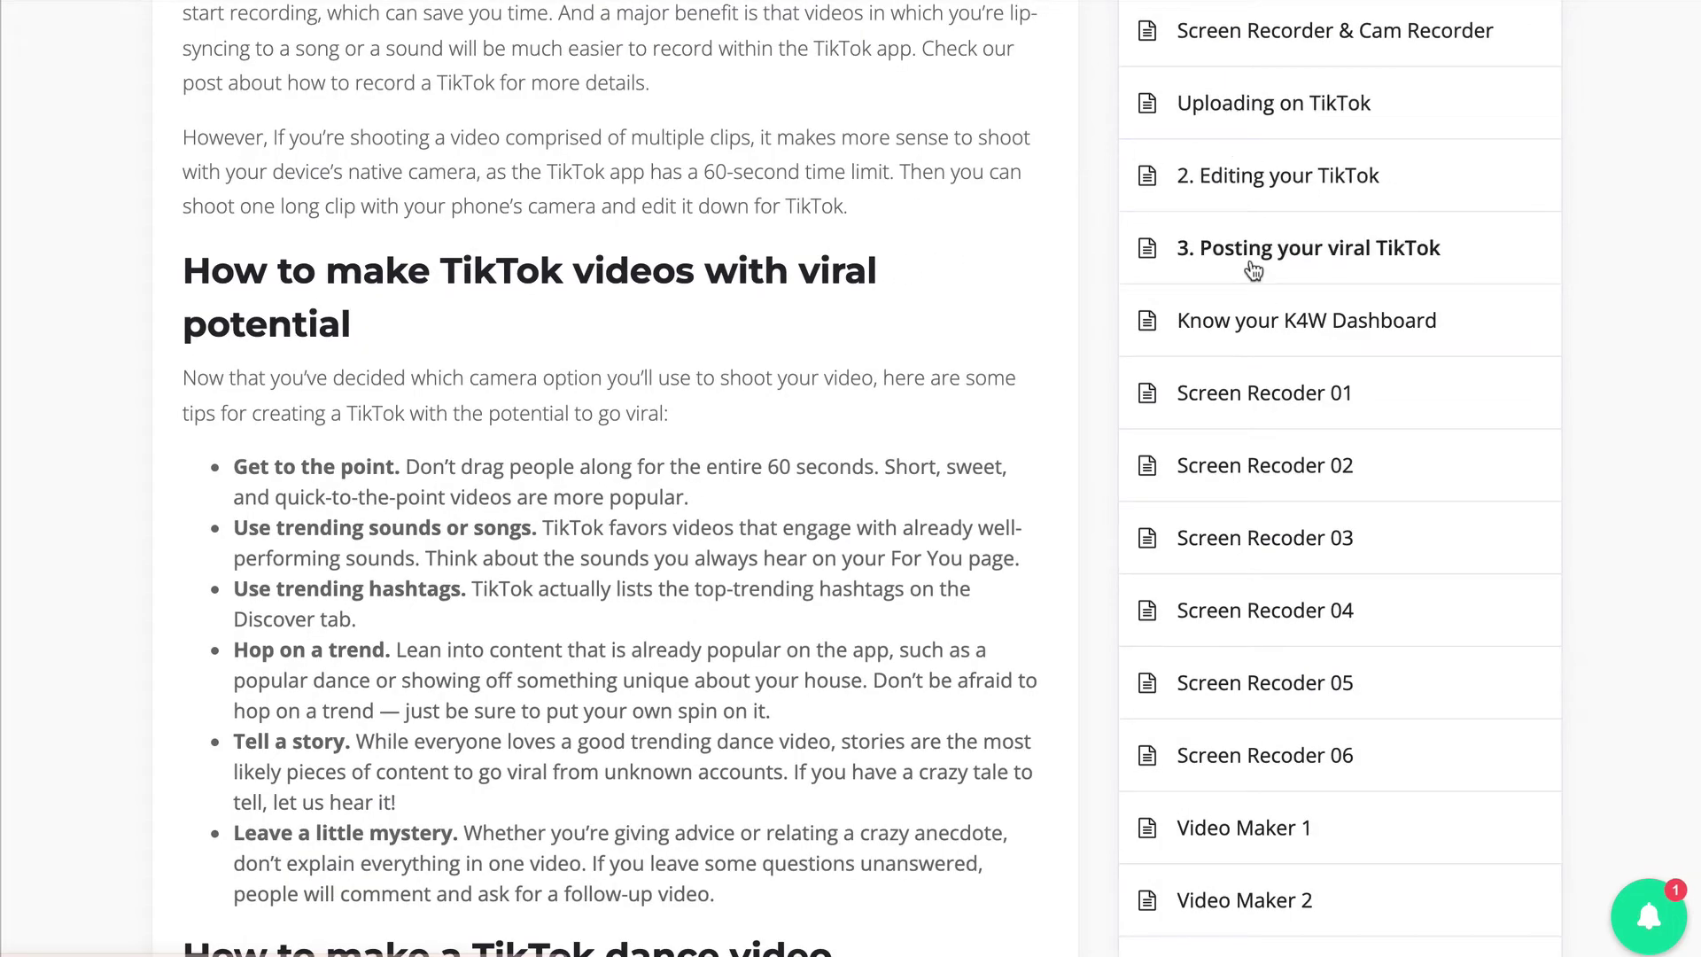
scroll(983, 644, down, 5)
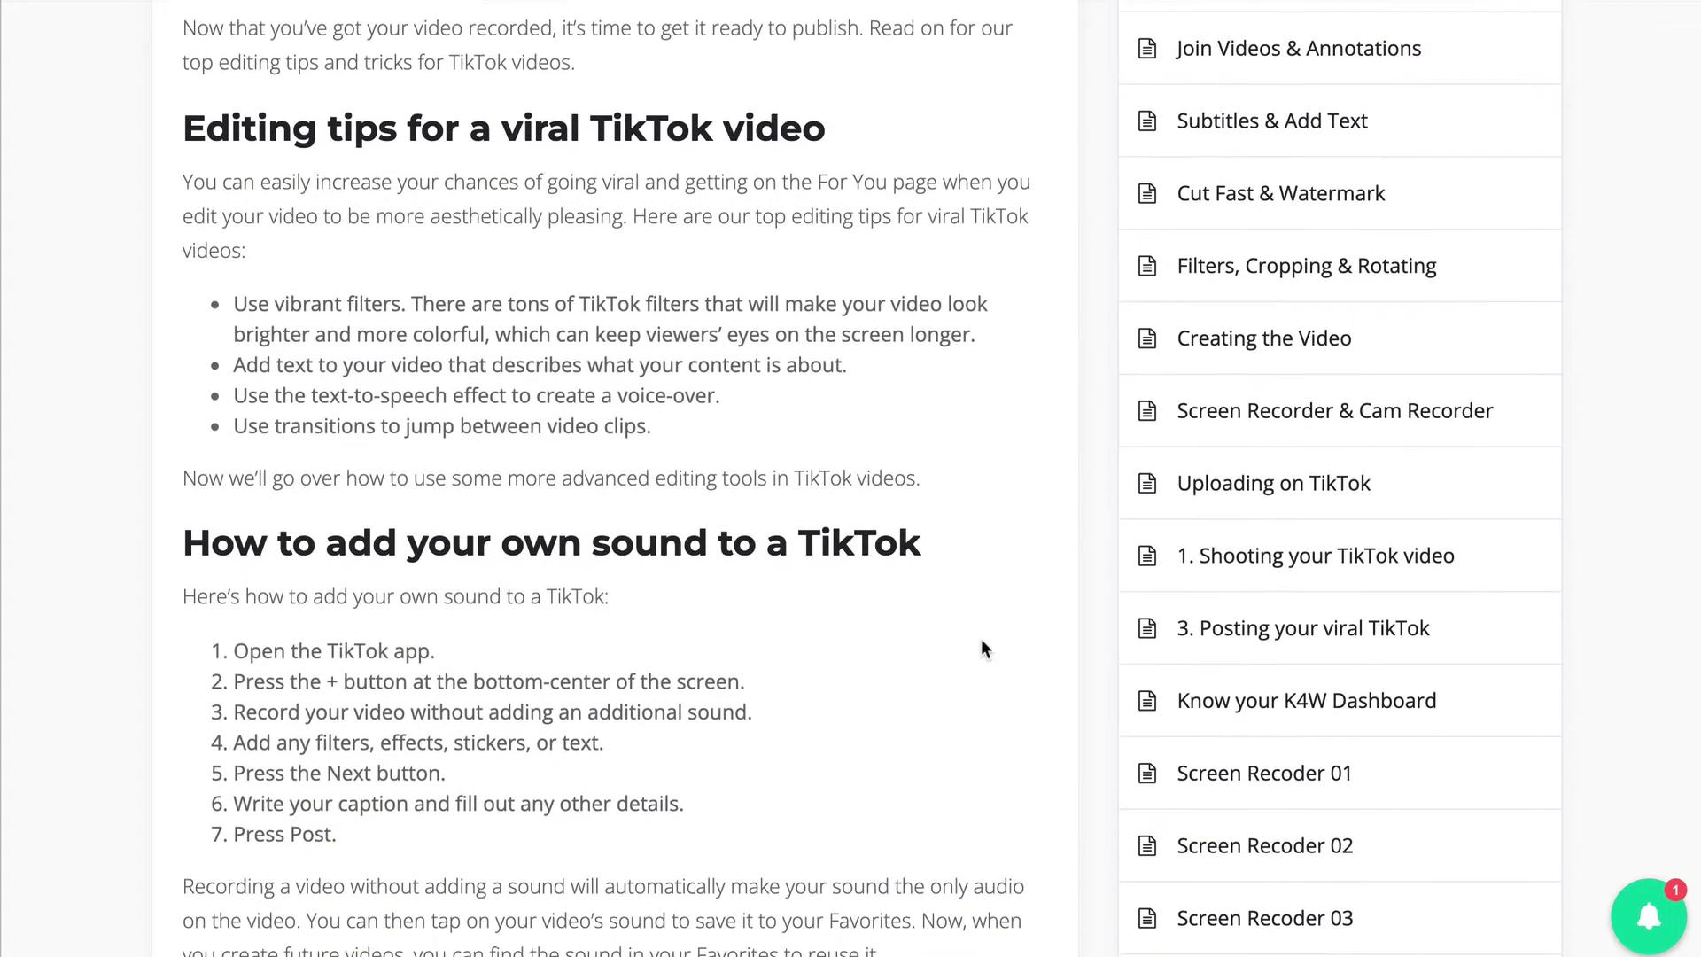
scroll(984, 645, down, 4)
scroll(983, 644, down, 4)
scroll(984, 644, down, 3)
scroll(980, 640, down, 5)
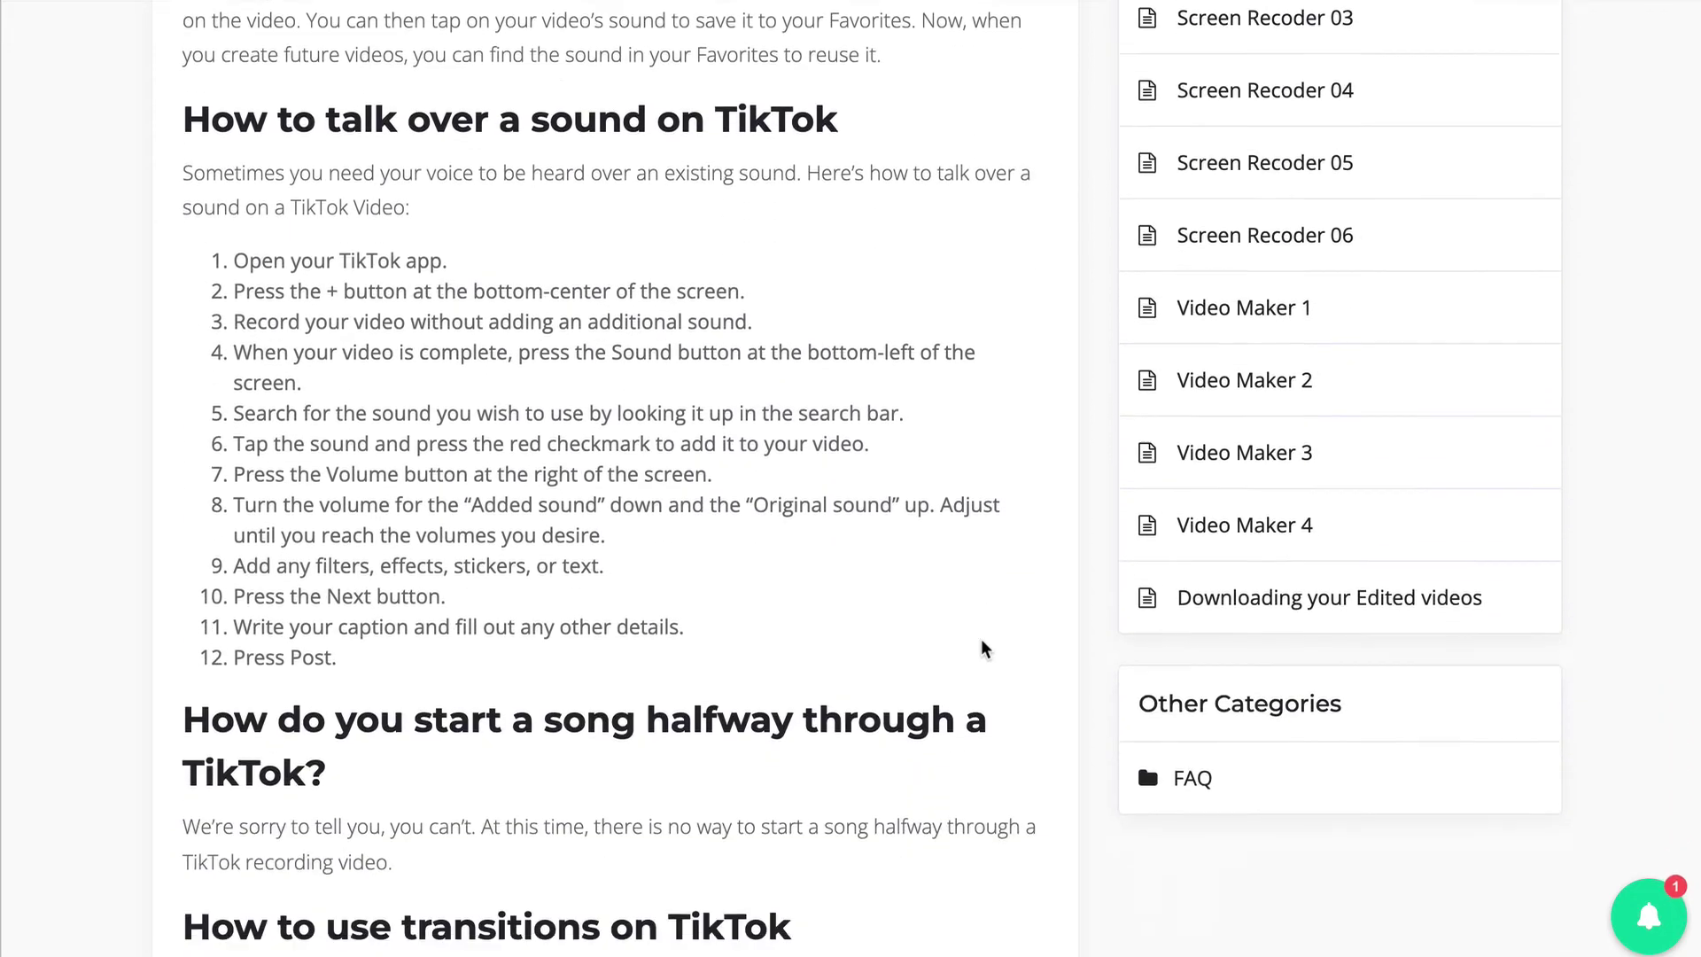
scroll(981, 639, down, 3)
scroll(980, 639, down, 1)
scroll(982, 639, down, 2)
scroll(981, 639, down, 4)
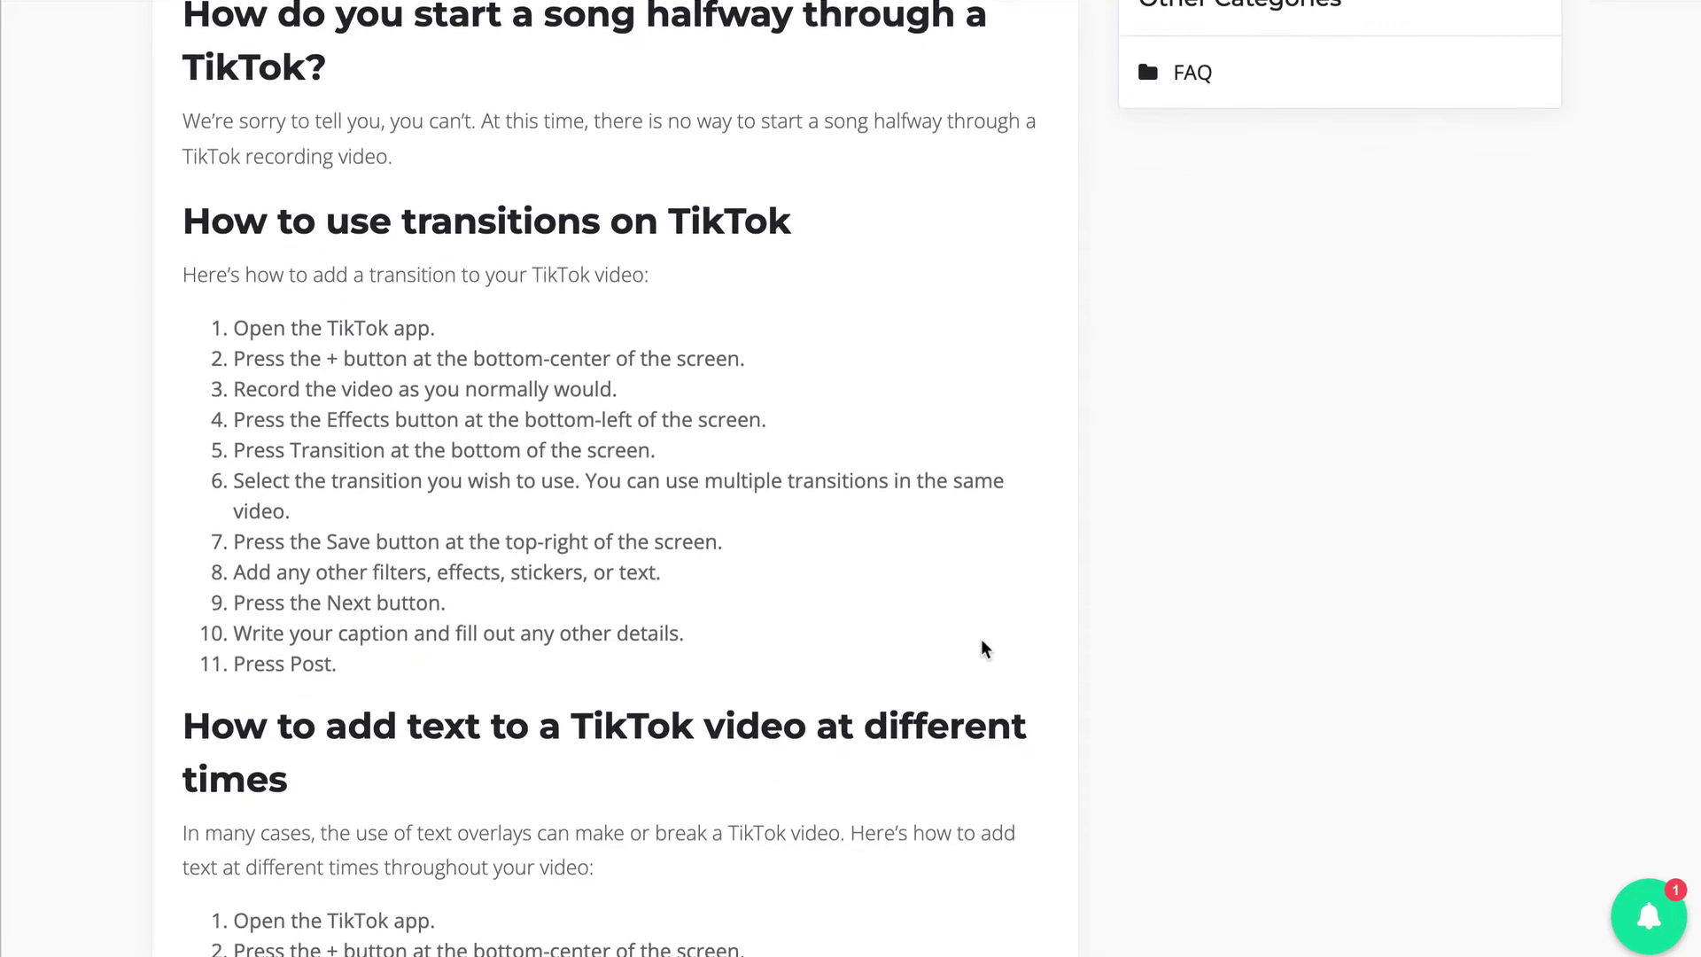
scroll(980, 639, down, 3)
scroll(981, 639, down, 2)
scroll(981, 639, down, 2)
scroll(981, 638, down, 3)
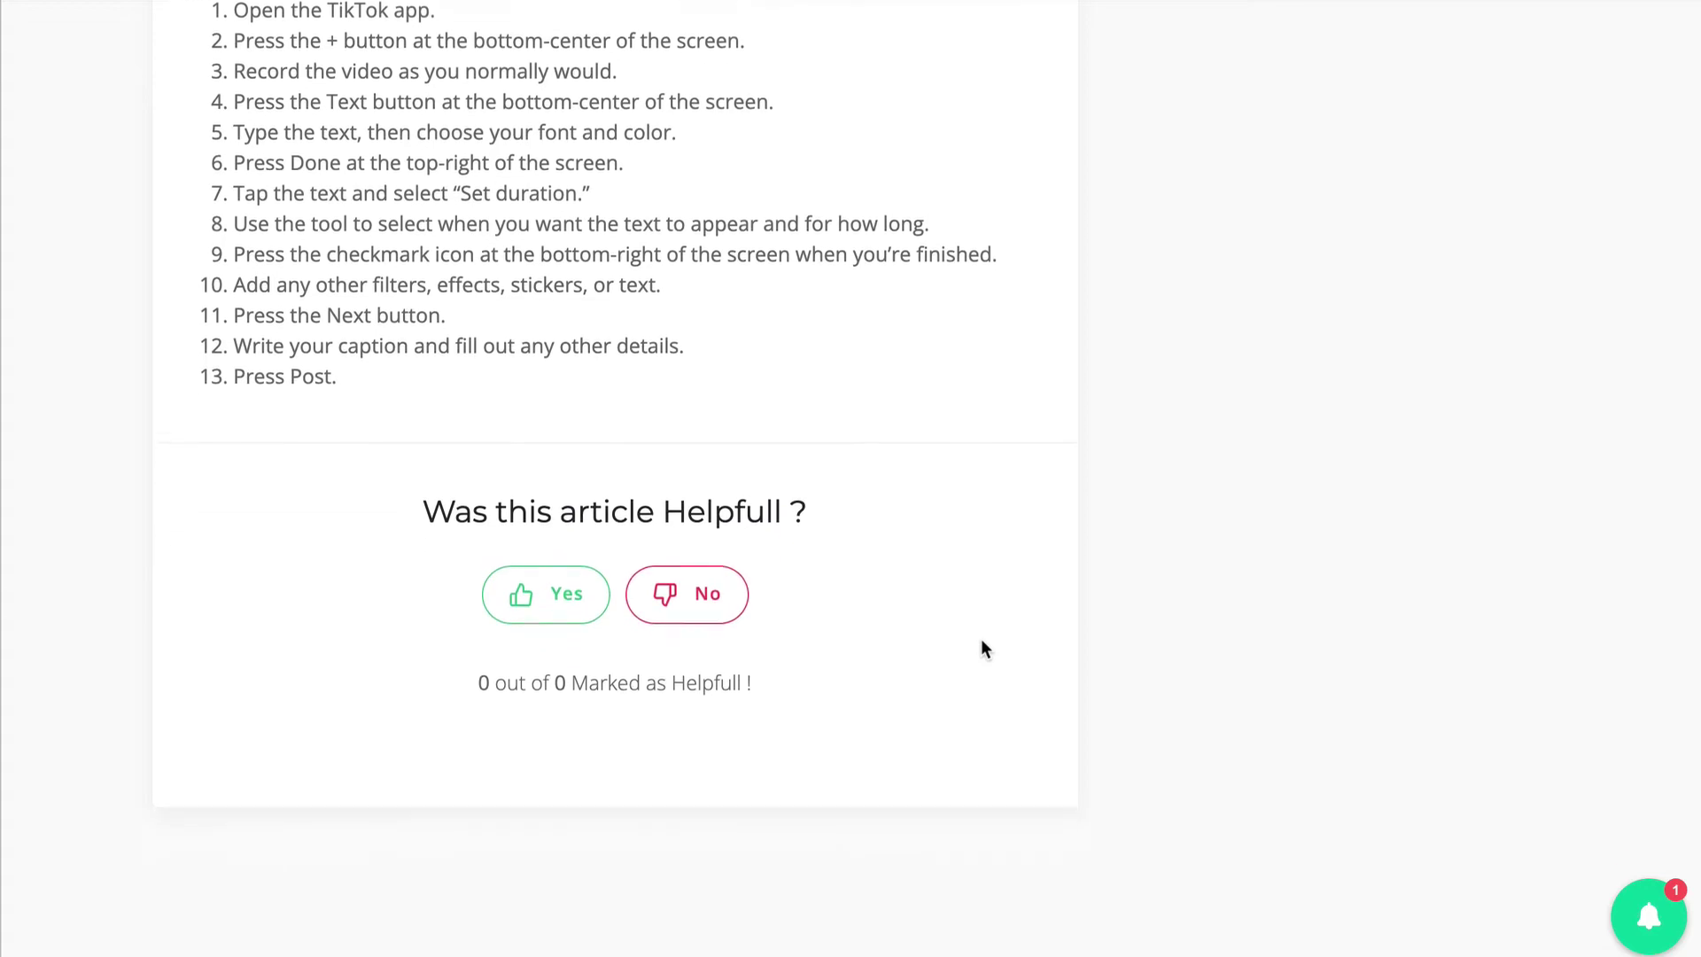
scroll(981, 640, down, 1)
scroll(981, 640, up, 5)
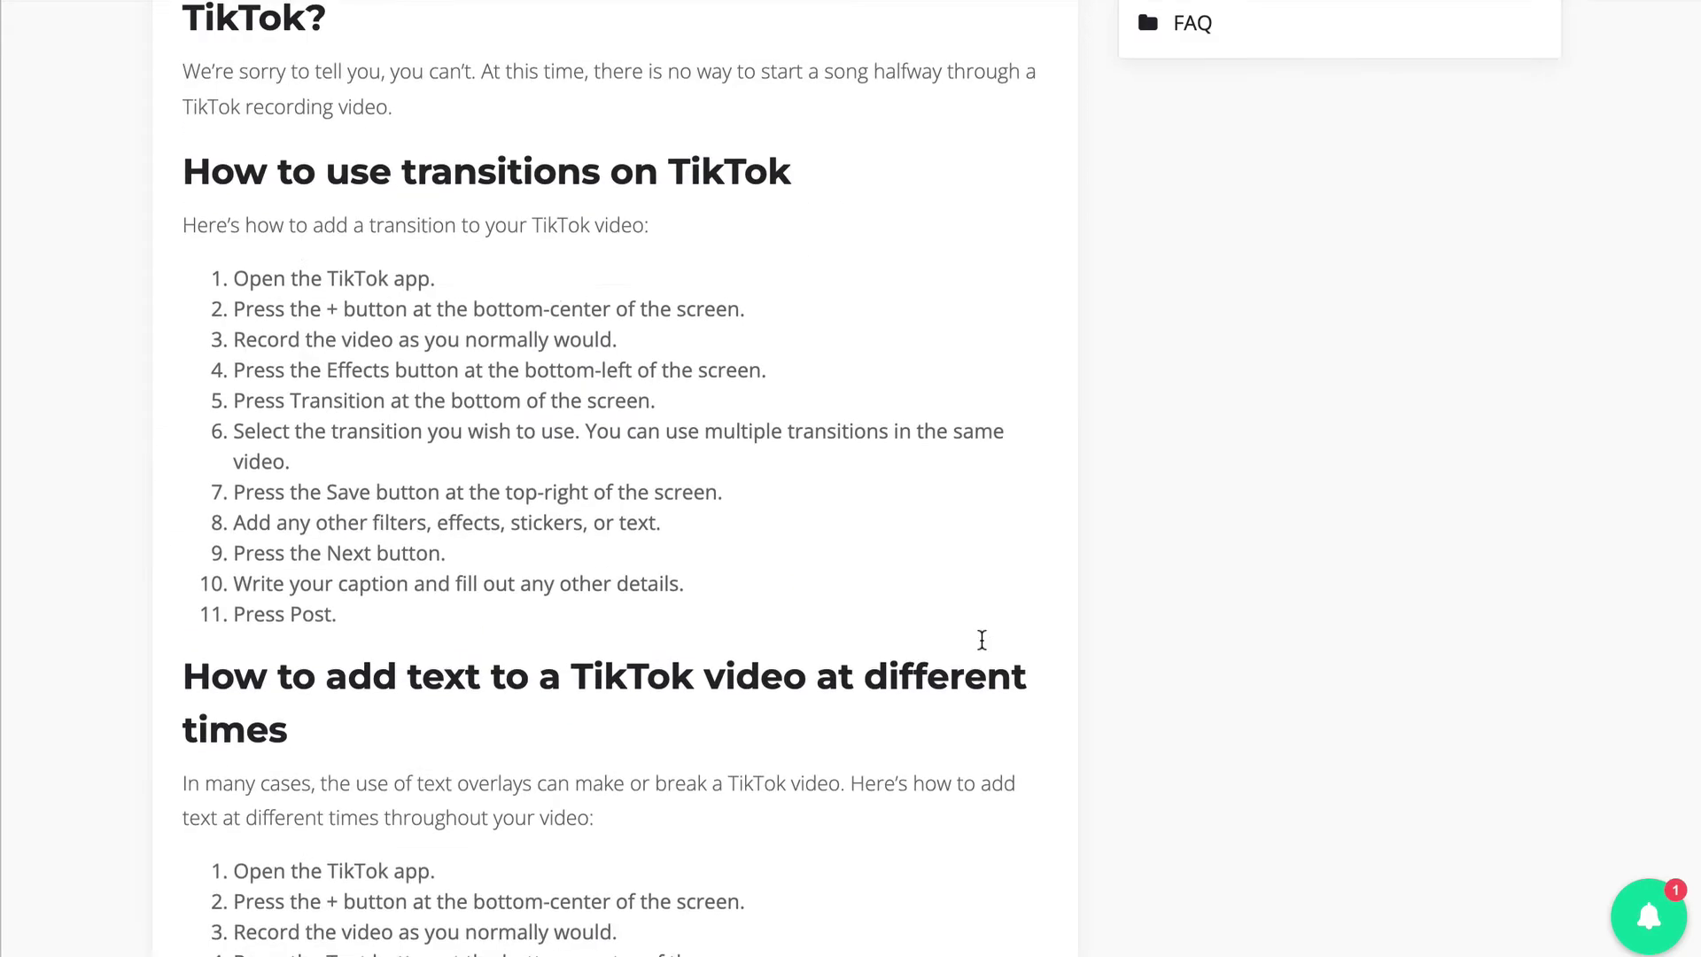
scroll(981, 640, up, 4)
scroll(981, 639, up, 3)
scroll(982, 639, up, 2)
scroll(980, 640, up, 3)
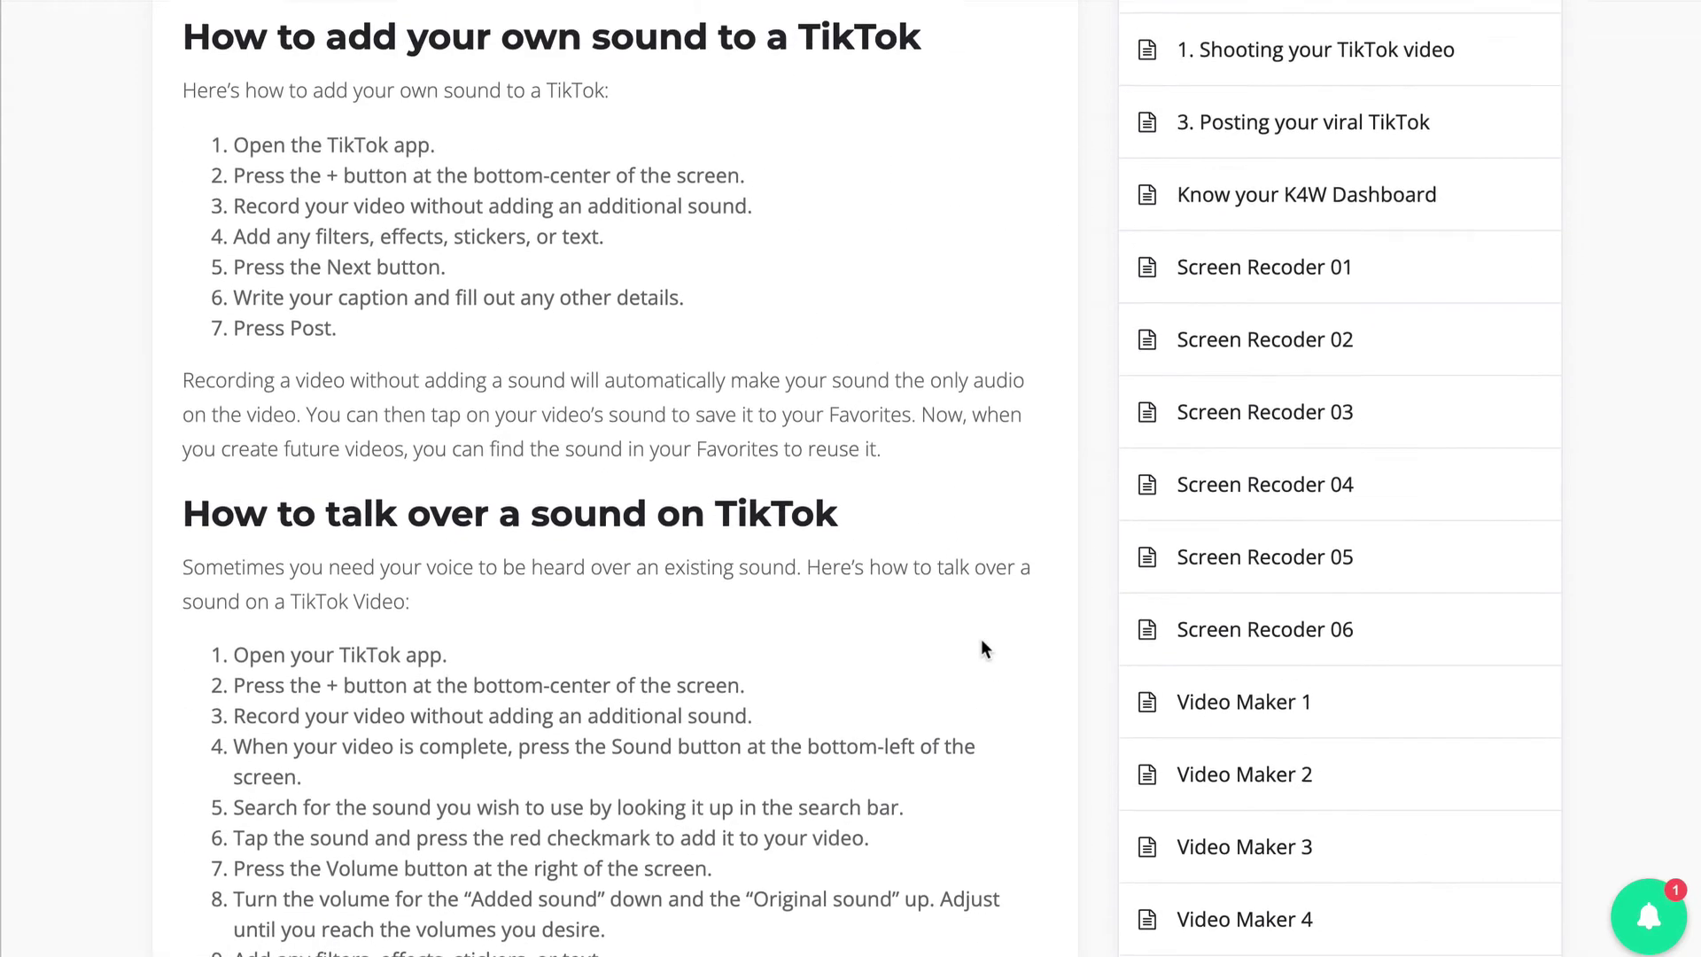
scroll(981, 639, up, 2)
scroll(981, 639, up, 1)
- Open the '3. Posting your viral TikTok' article from the knowledge-base sidebar
click(1284, 340)
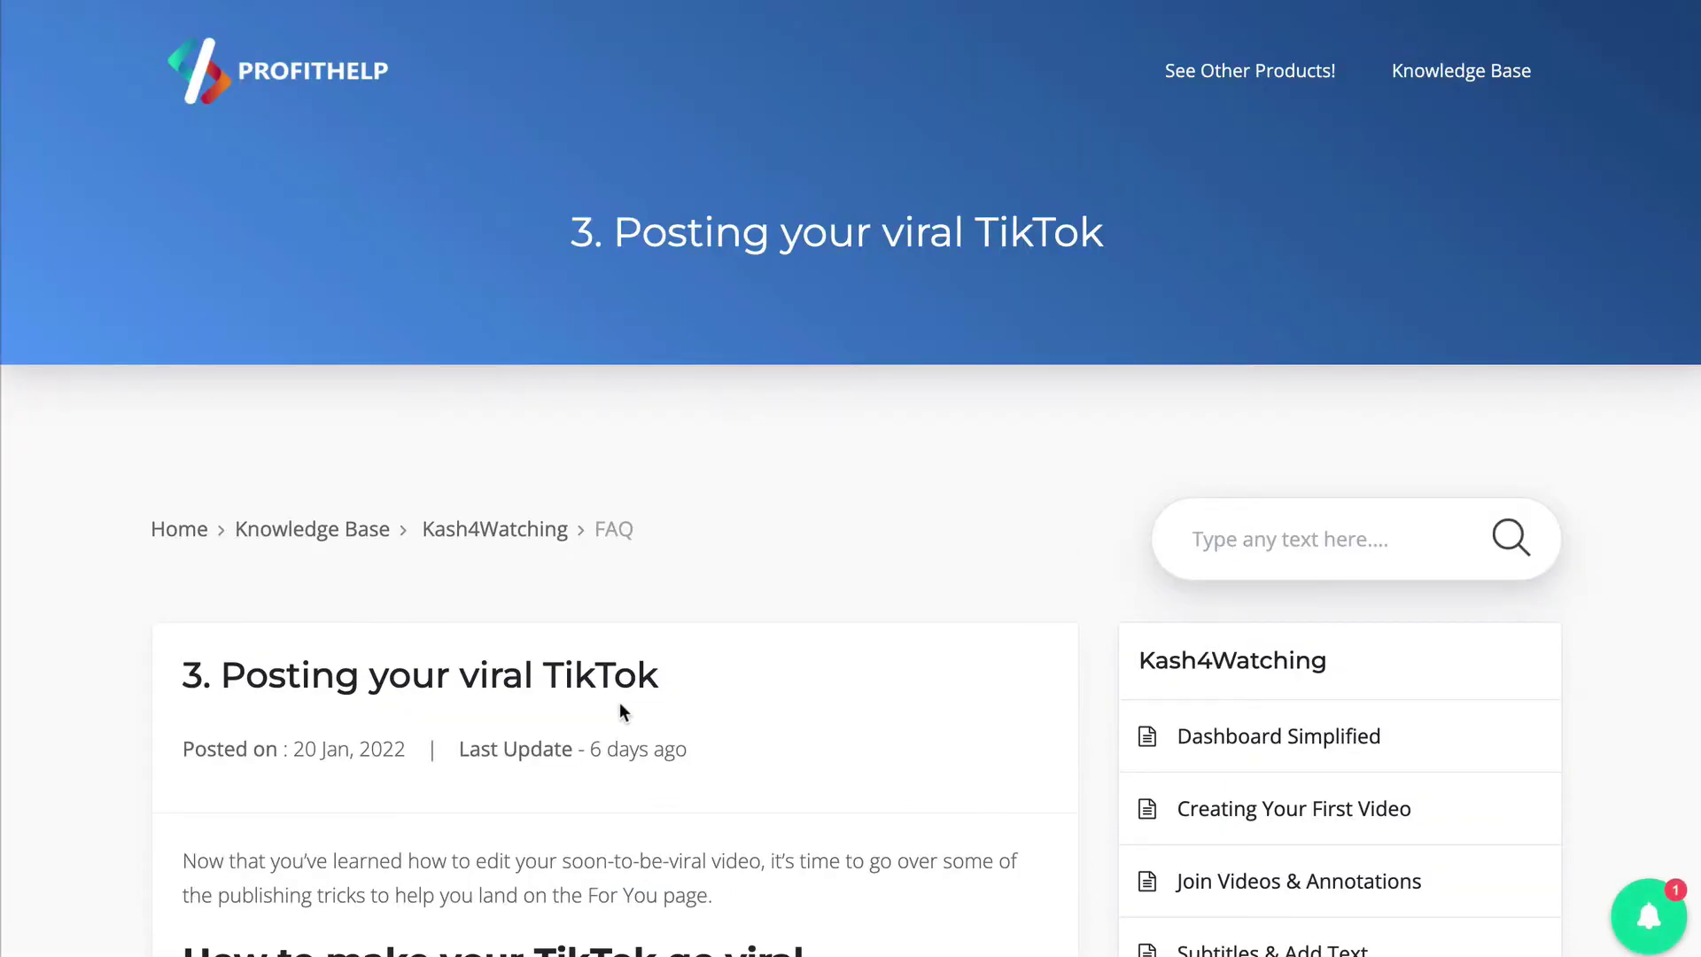
scroll(1005, 803, down, 10)
scroll(1025, 834, down, 1)
scroll(1046, 778, up, 3)
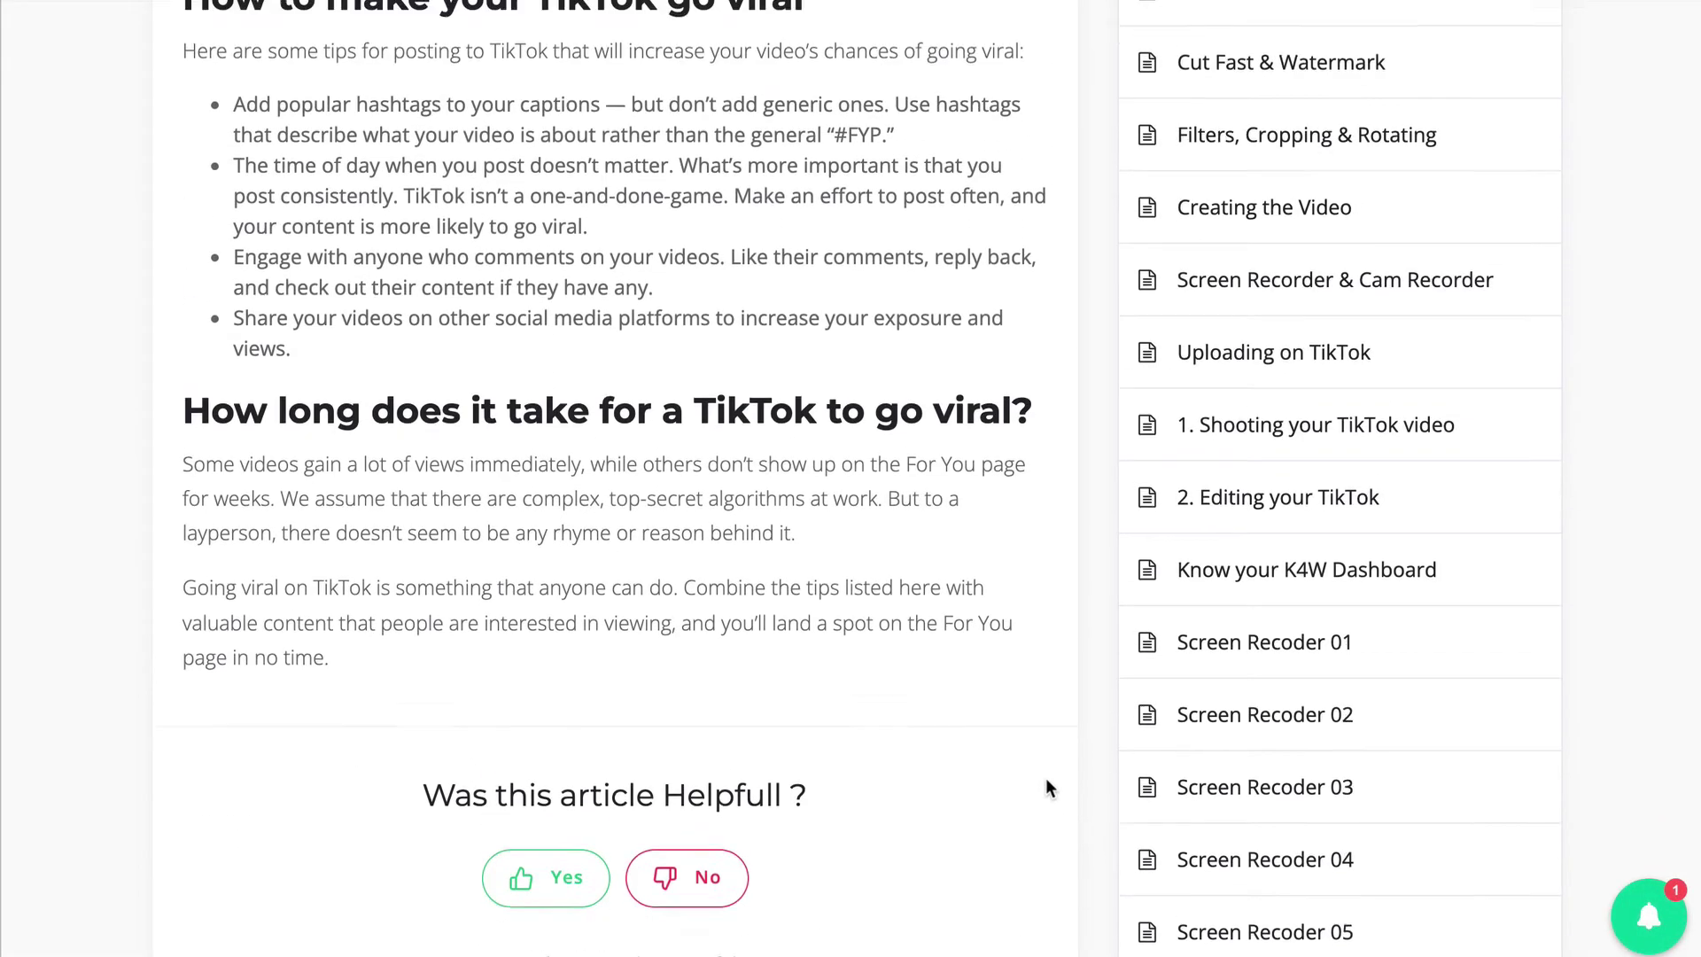
scroll(1045, 777, up, 2)
scroll(1046, 776, up, 2)
scroll(1046, 778, up, 2)
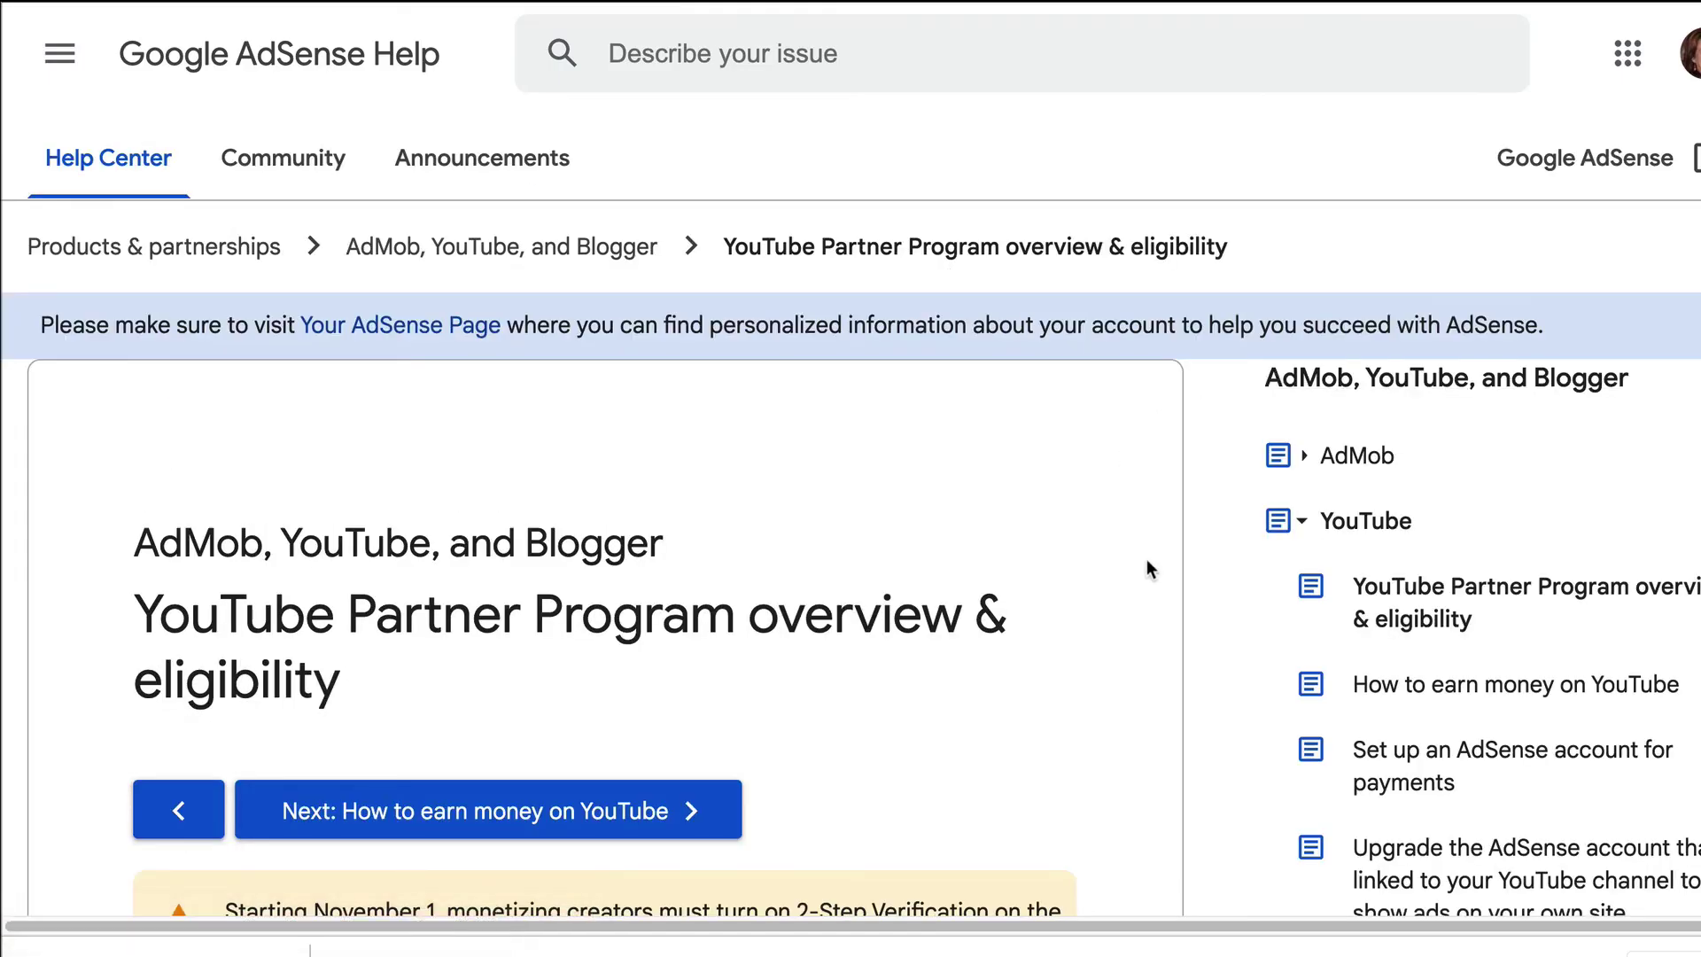
scroll(1147, 560, down, 3)
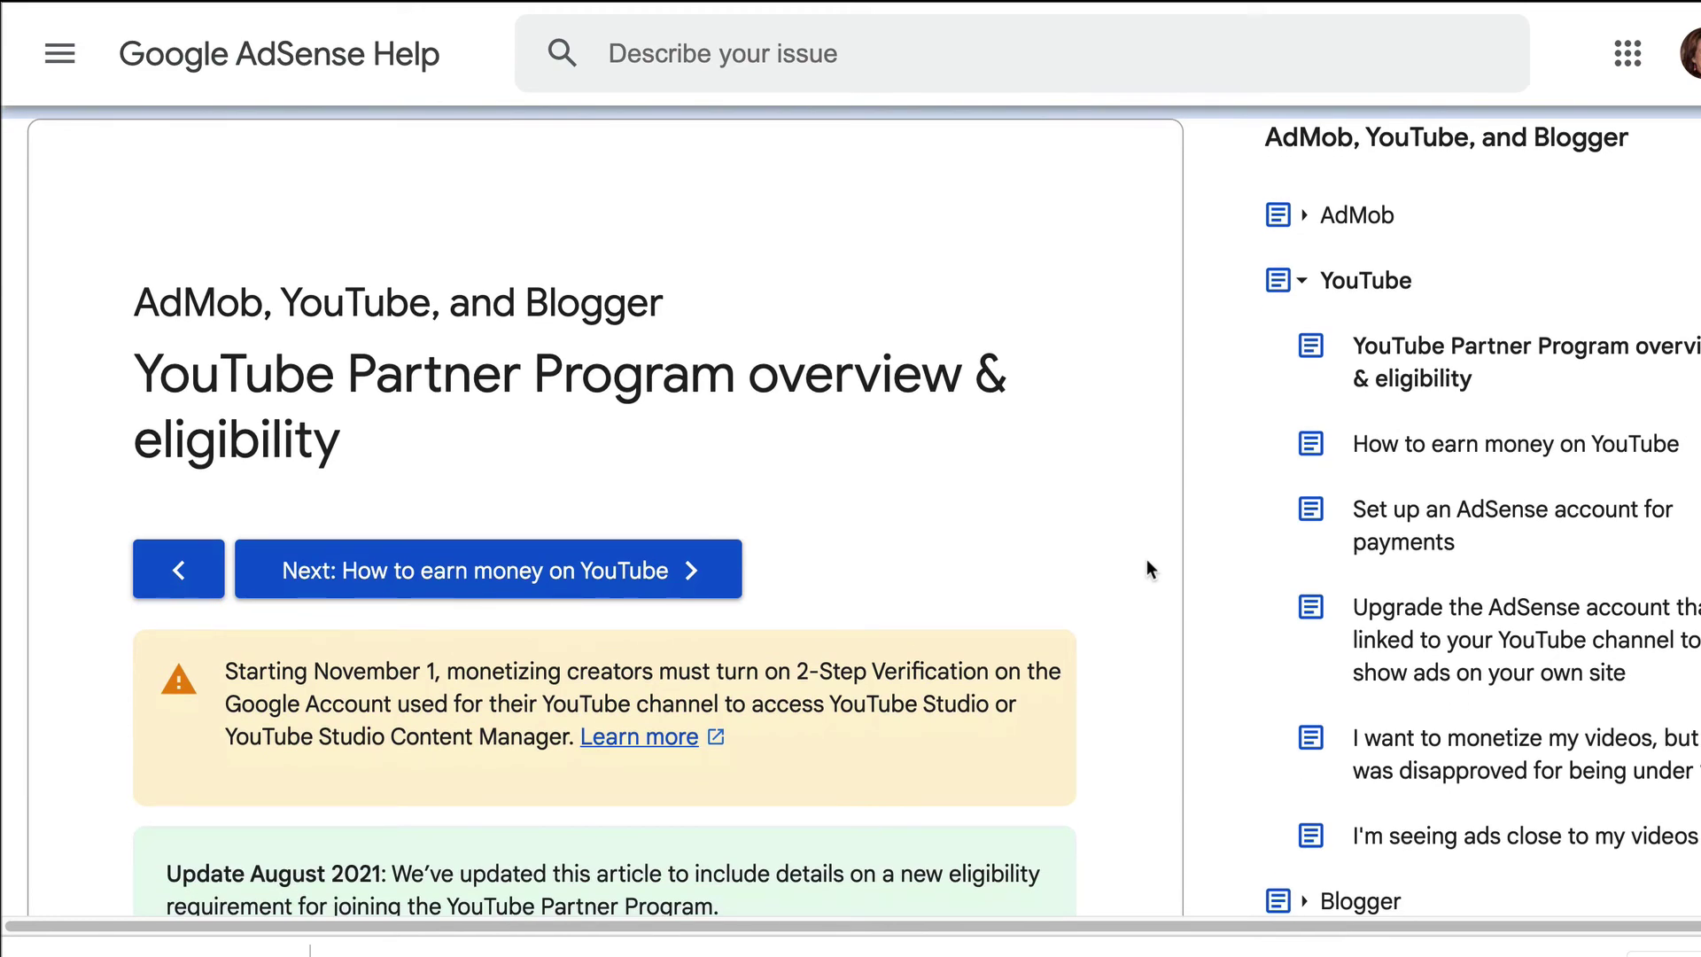
scroll(1146, 560, down, 4)
scroll(1147, 559, down, 4)
scroll(1147, 559, down, 2)
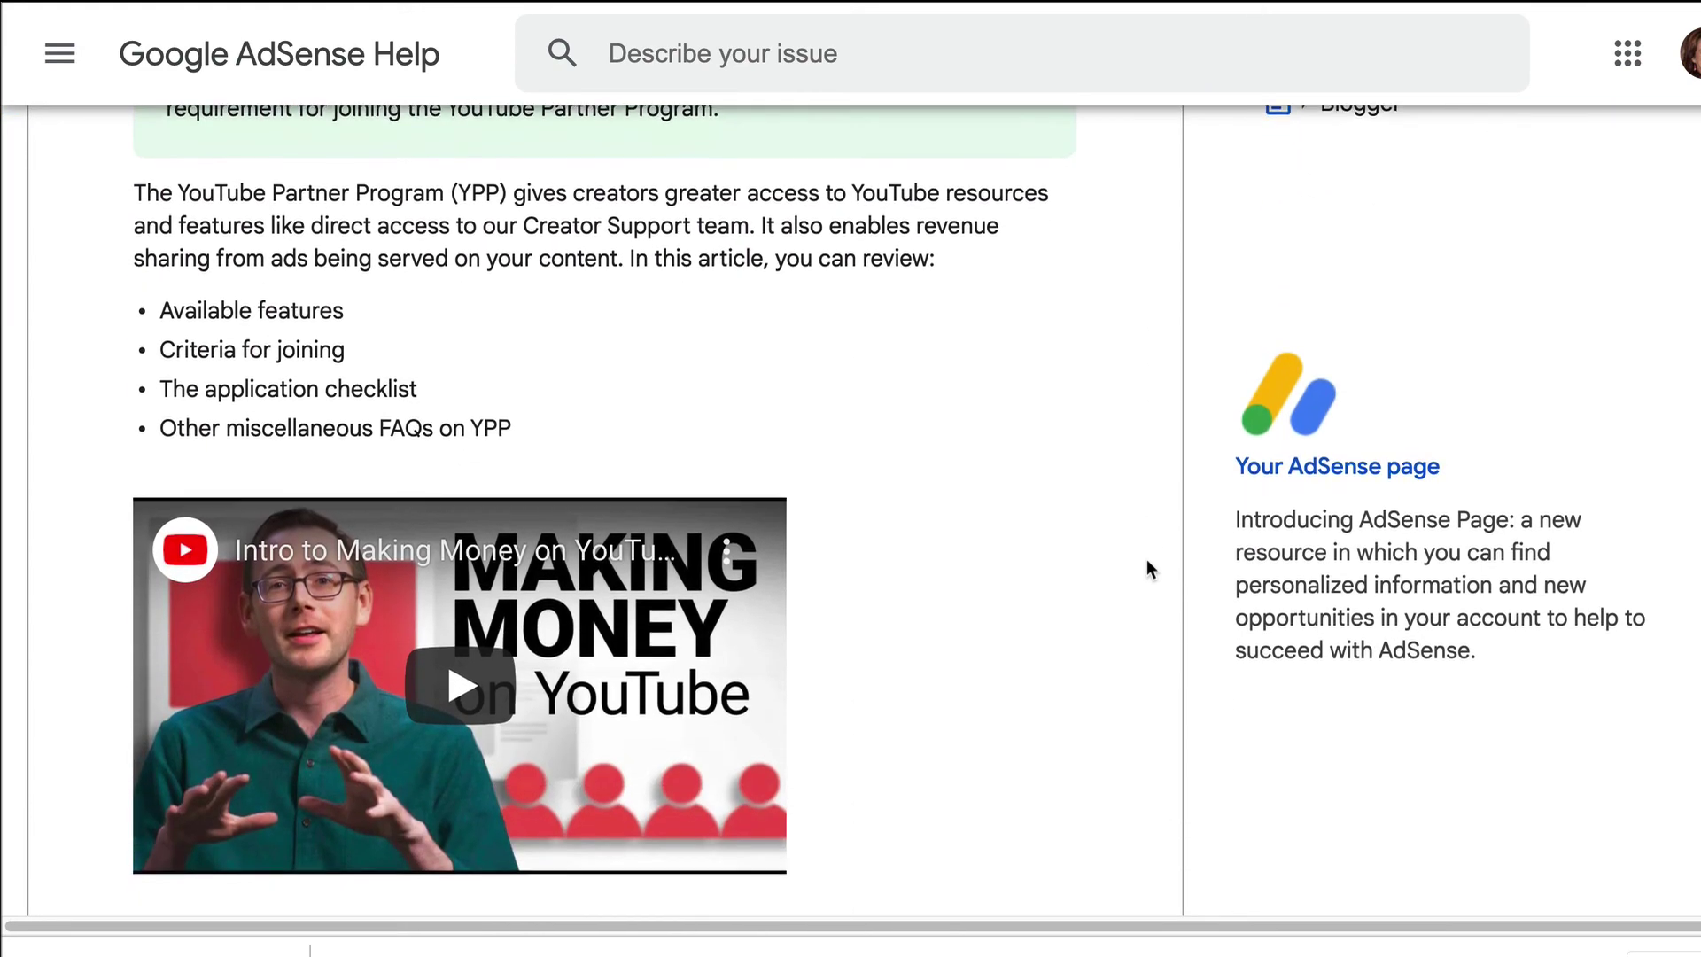
scroll(1146, 559, down, 4)
scroll(1147, 558, down, 4)
scroll(1147, 560, down, 1)
scroll(1147, 559, down, 2)
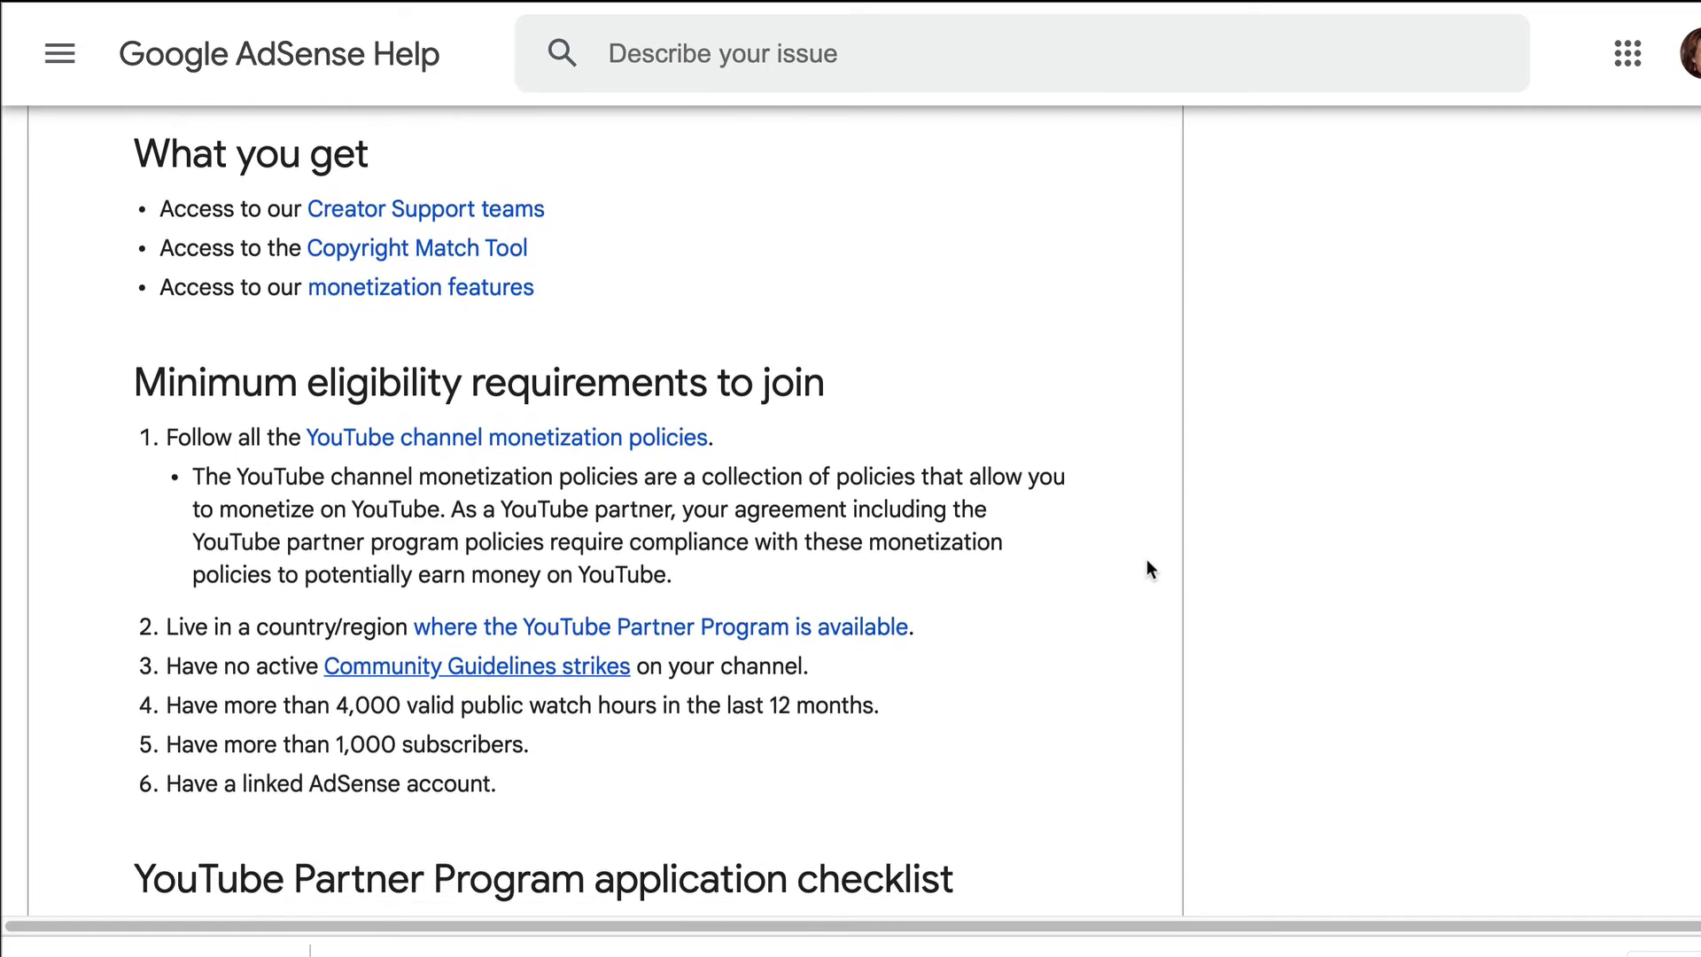
scroll(1147, 559, down, 2)
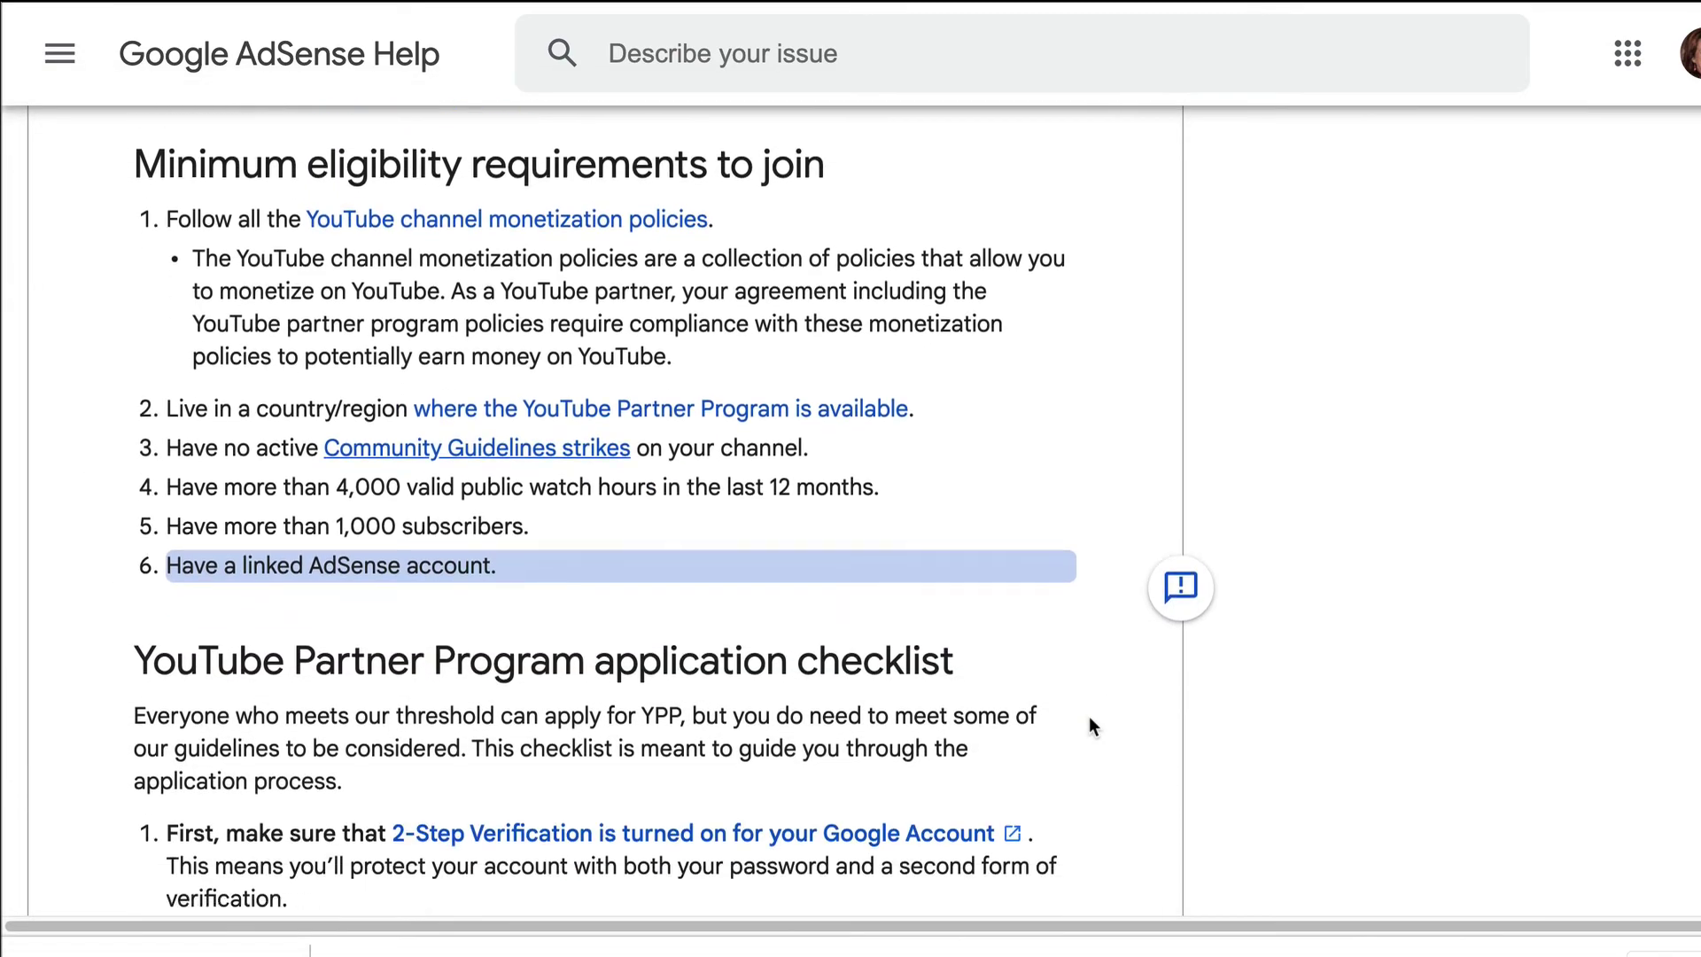
scroll(1089, 717, down, 5)
scroll(1089, 716, down, 5)
scroll(1087, 716, down, 2)
scroll(1089, 717, down, 2)
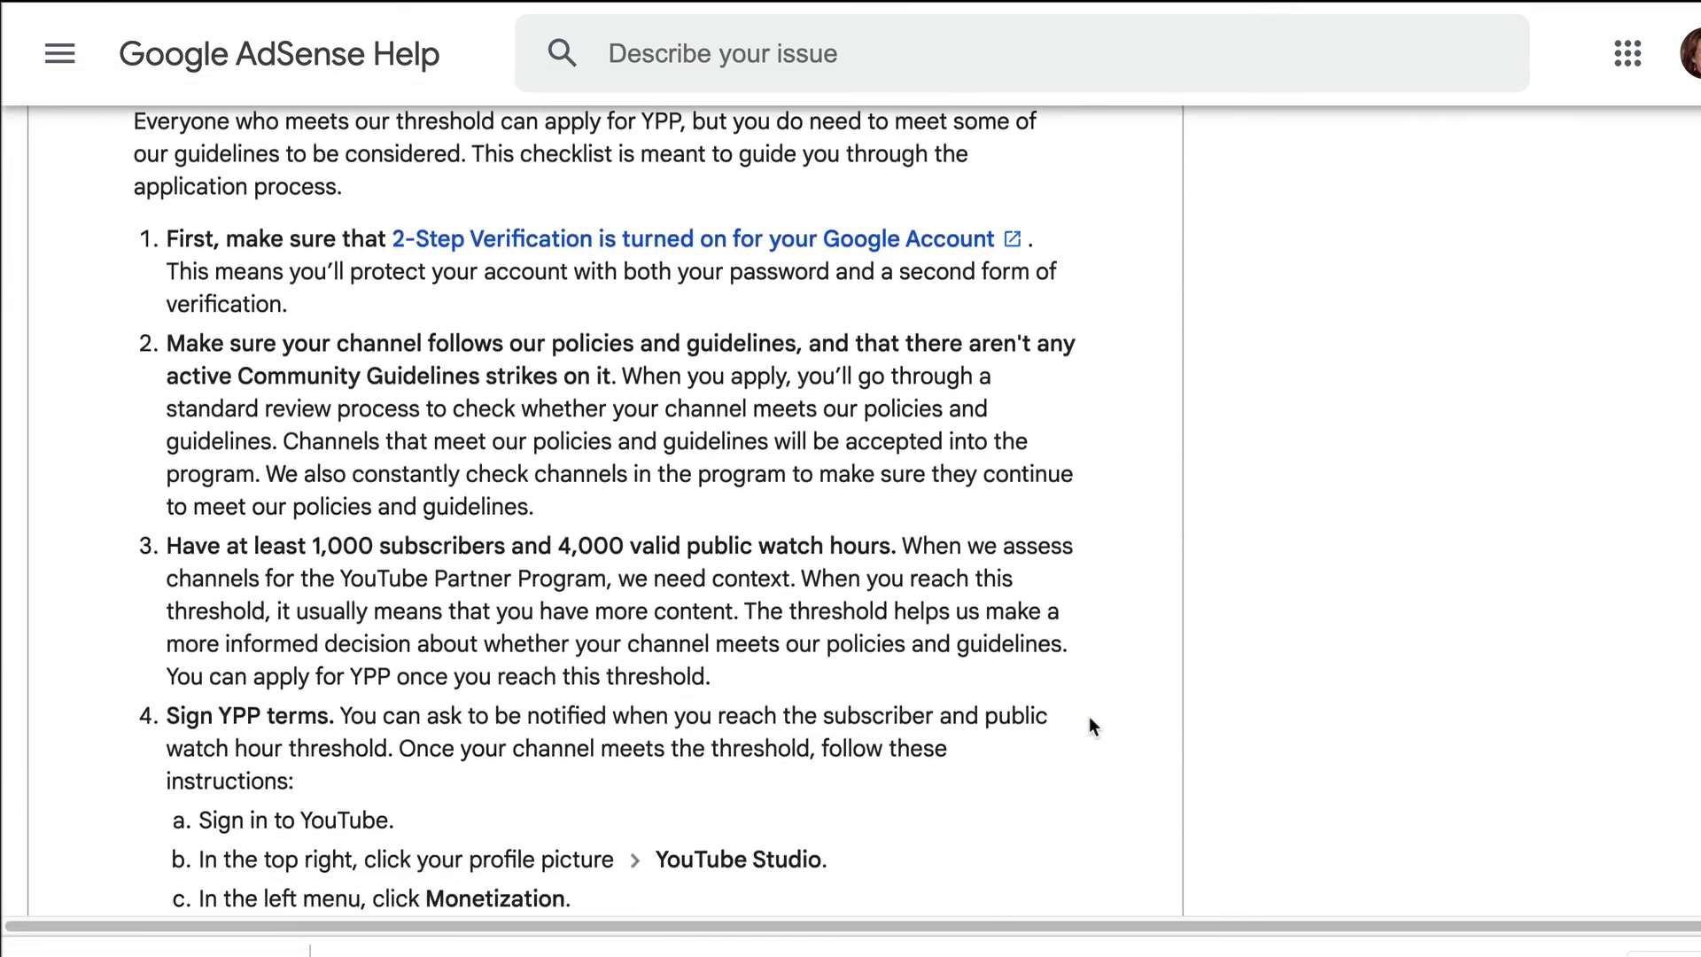
scroll(1088, 717, down, 1)
scroll(1087, 716, down, 1)
scroll(1089, 717, down, 2)
scroll(1087, 716, down, 1)
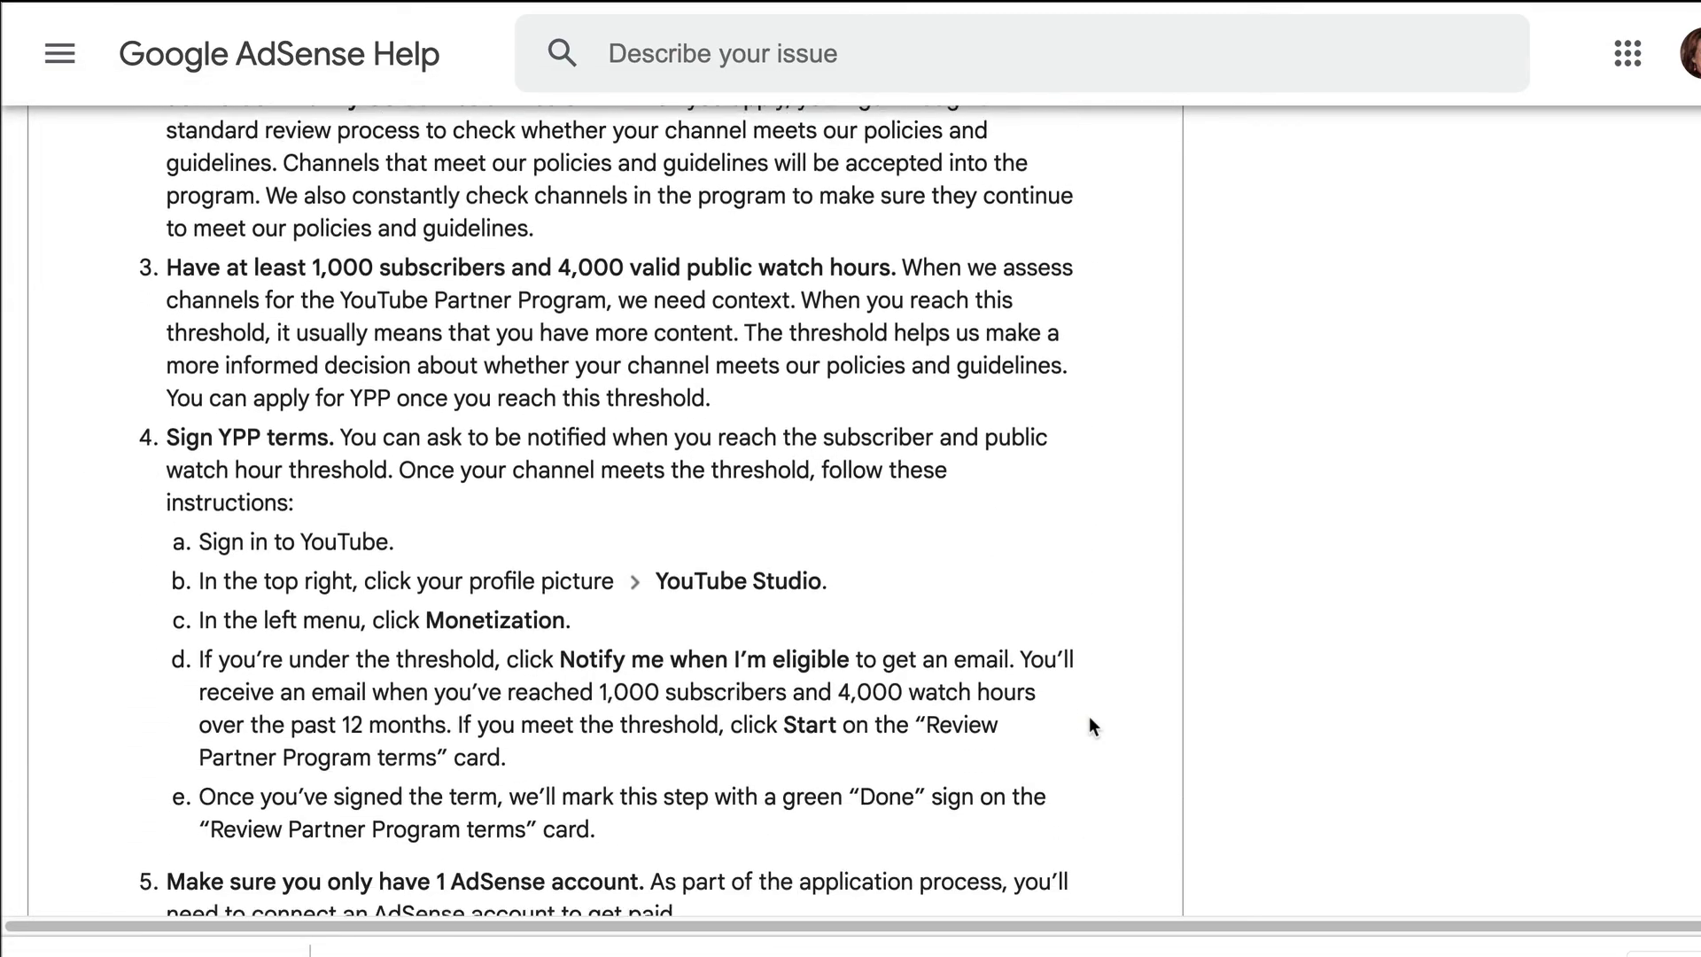
scroll(1089, 715, down, 1)
scroll(1089, 716, down, 1)
scroll(1088, 716, down, 2)
scroll(1088, 716, down, 2)
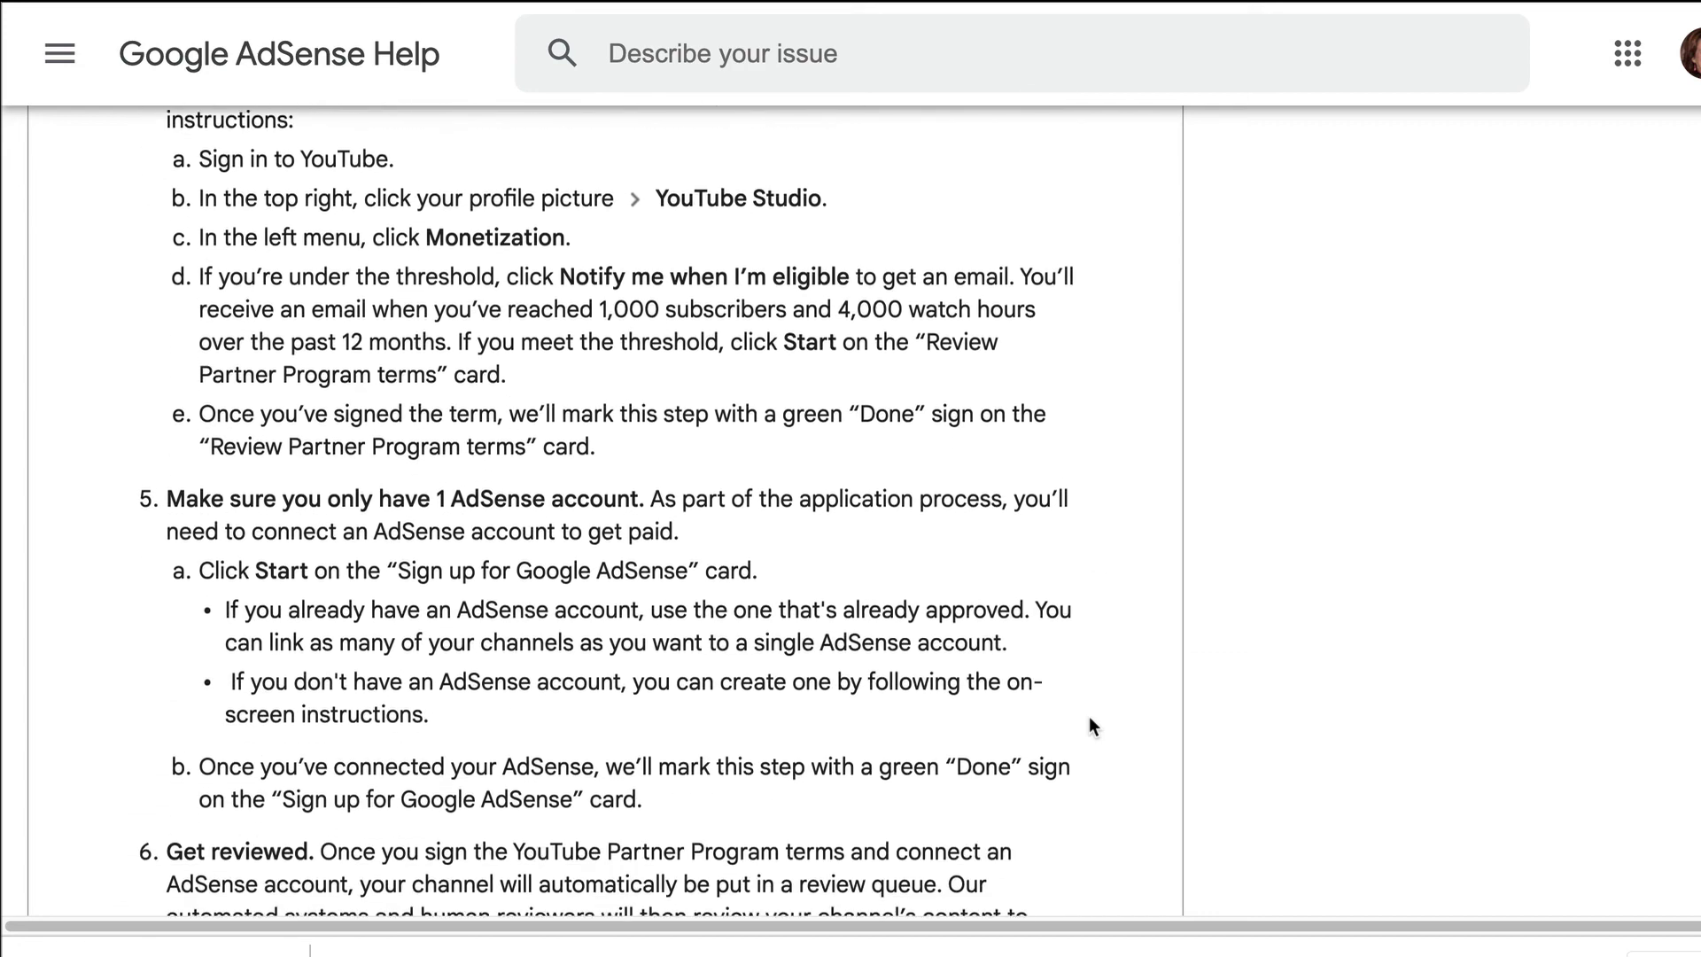
scroll(1088, 716, down, 1)
scroll(1088, 716, down, 1)
scroll(1089, 716, down, 2)
scroll(1089, 717, down, 2)
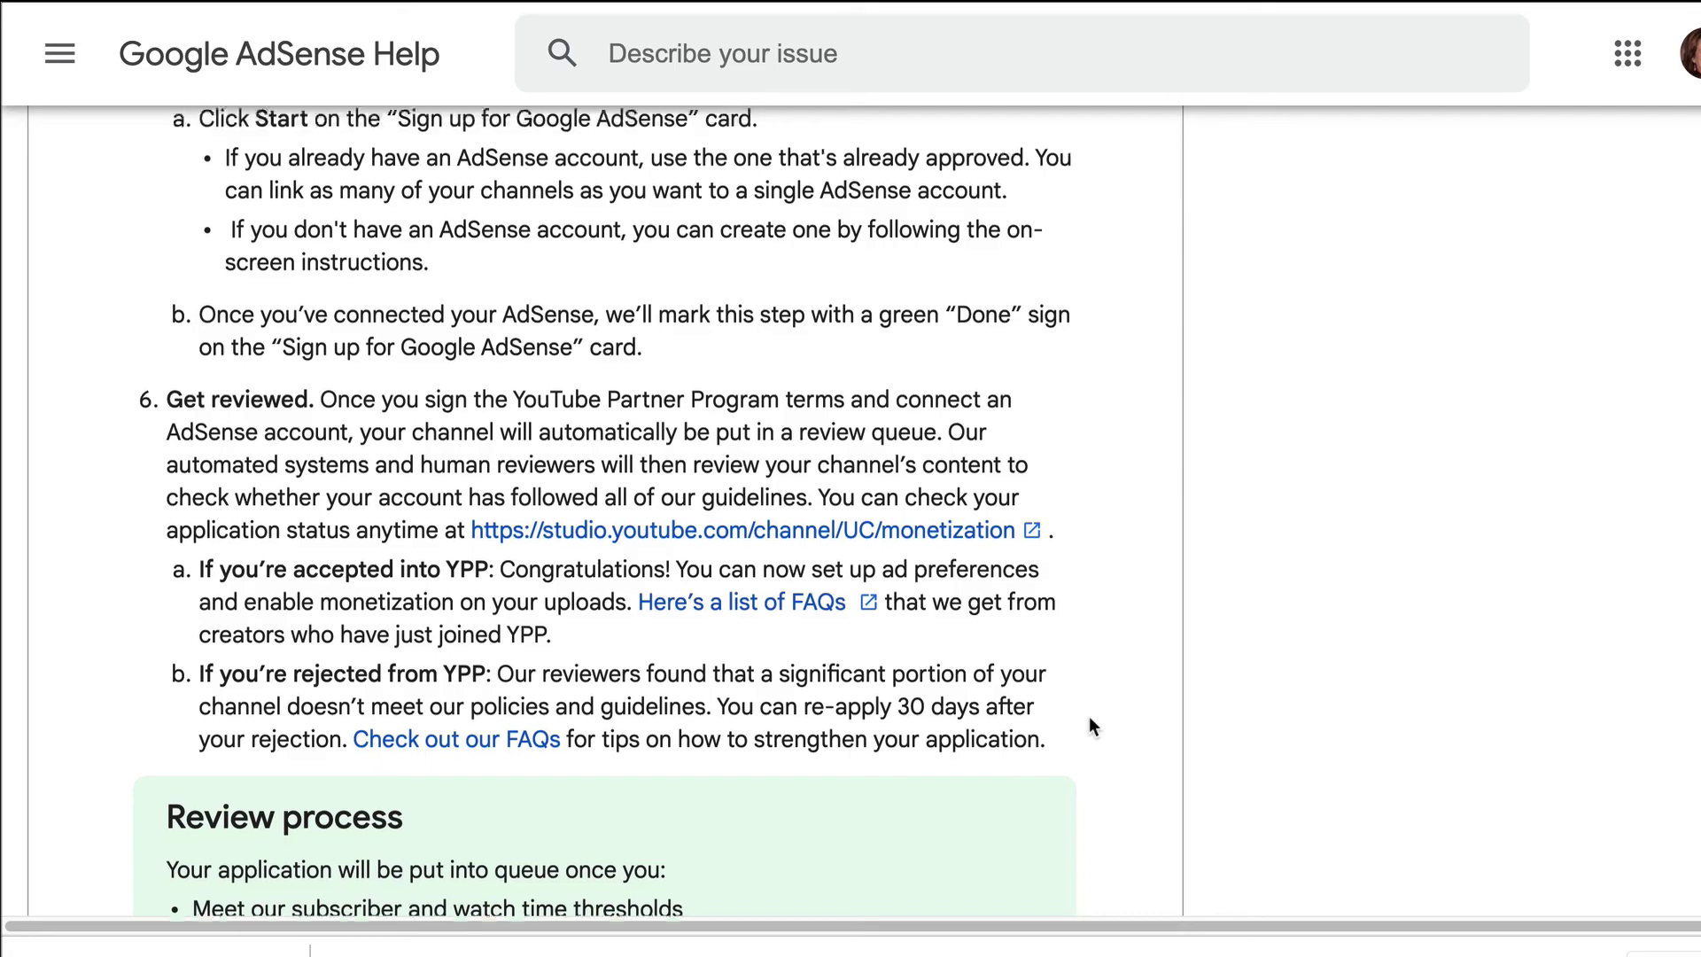
scroll(1088, 716, up, 1)
scroll(1088, 717, up, 1)
scroll(1088, 716, up, 1)
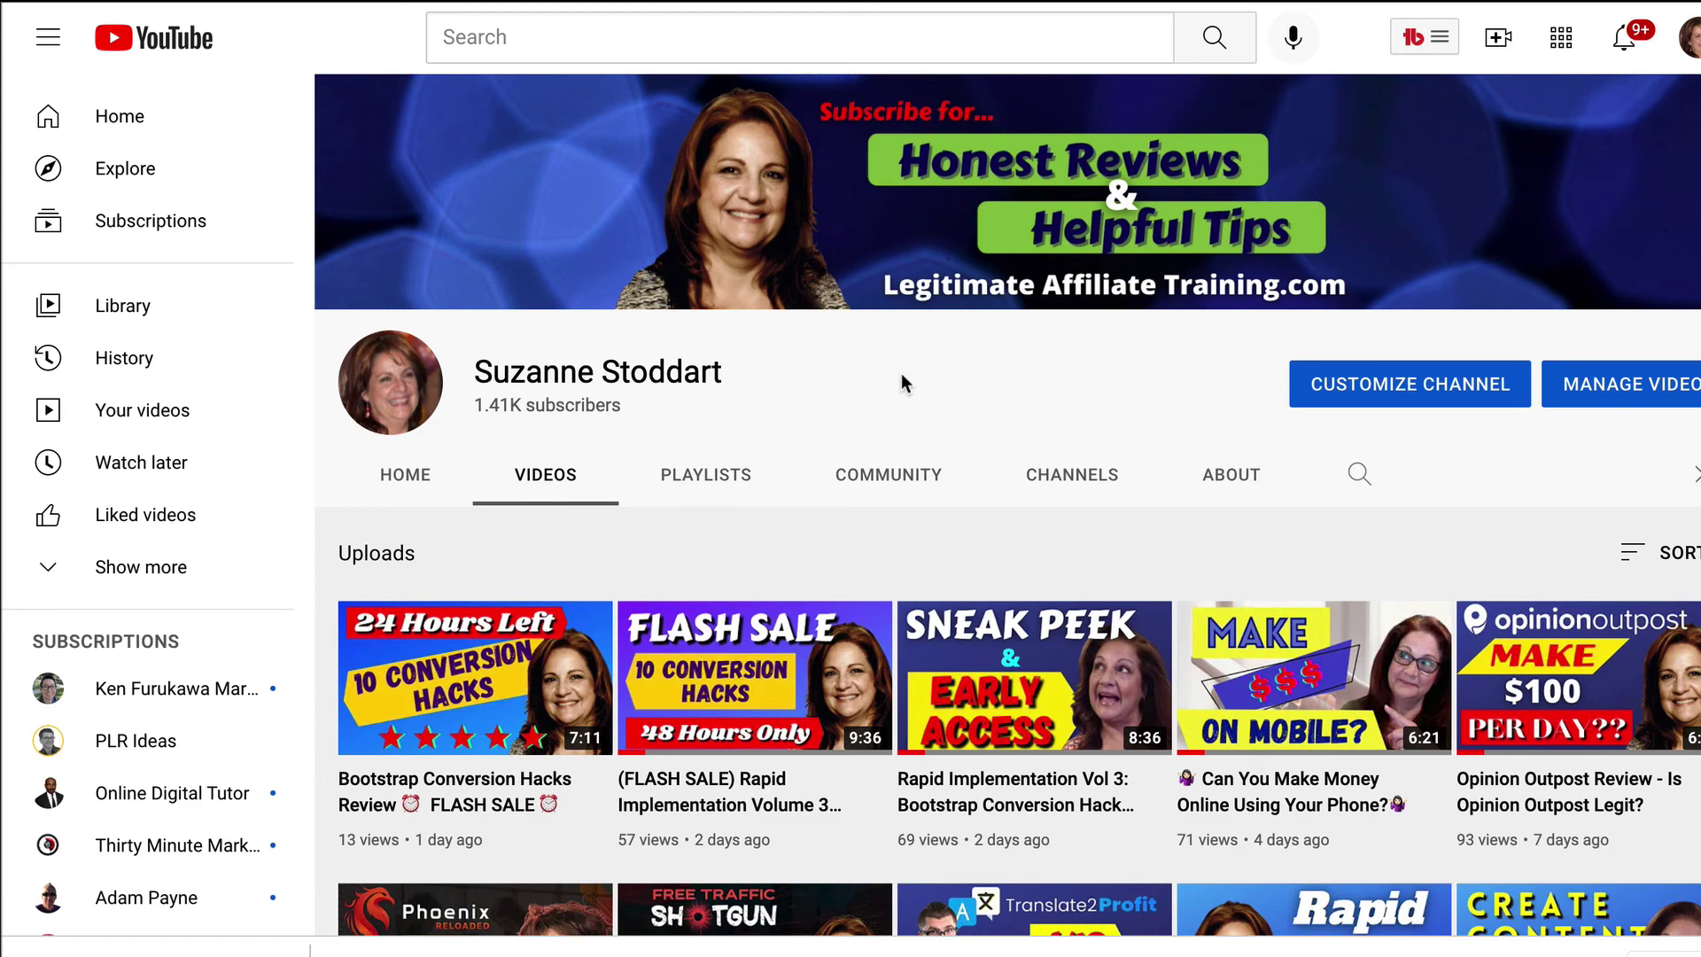
scroll(901, 374, down, 3)
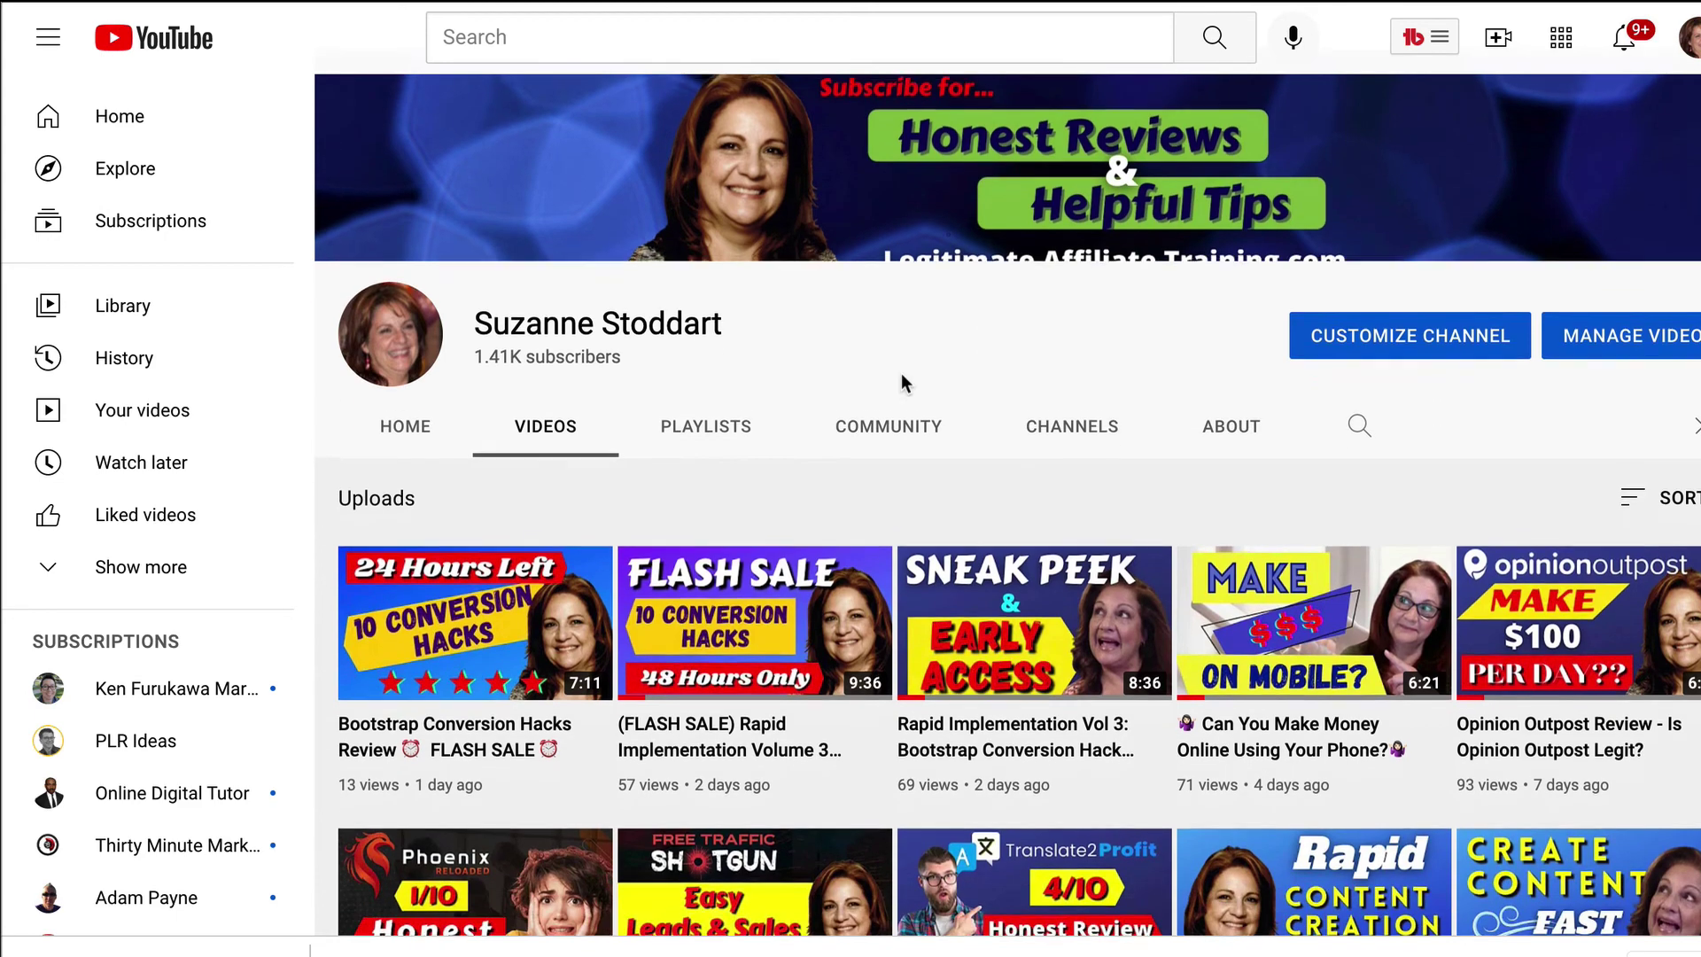
scroll(901, 373, down, 2)
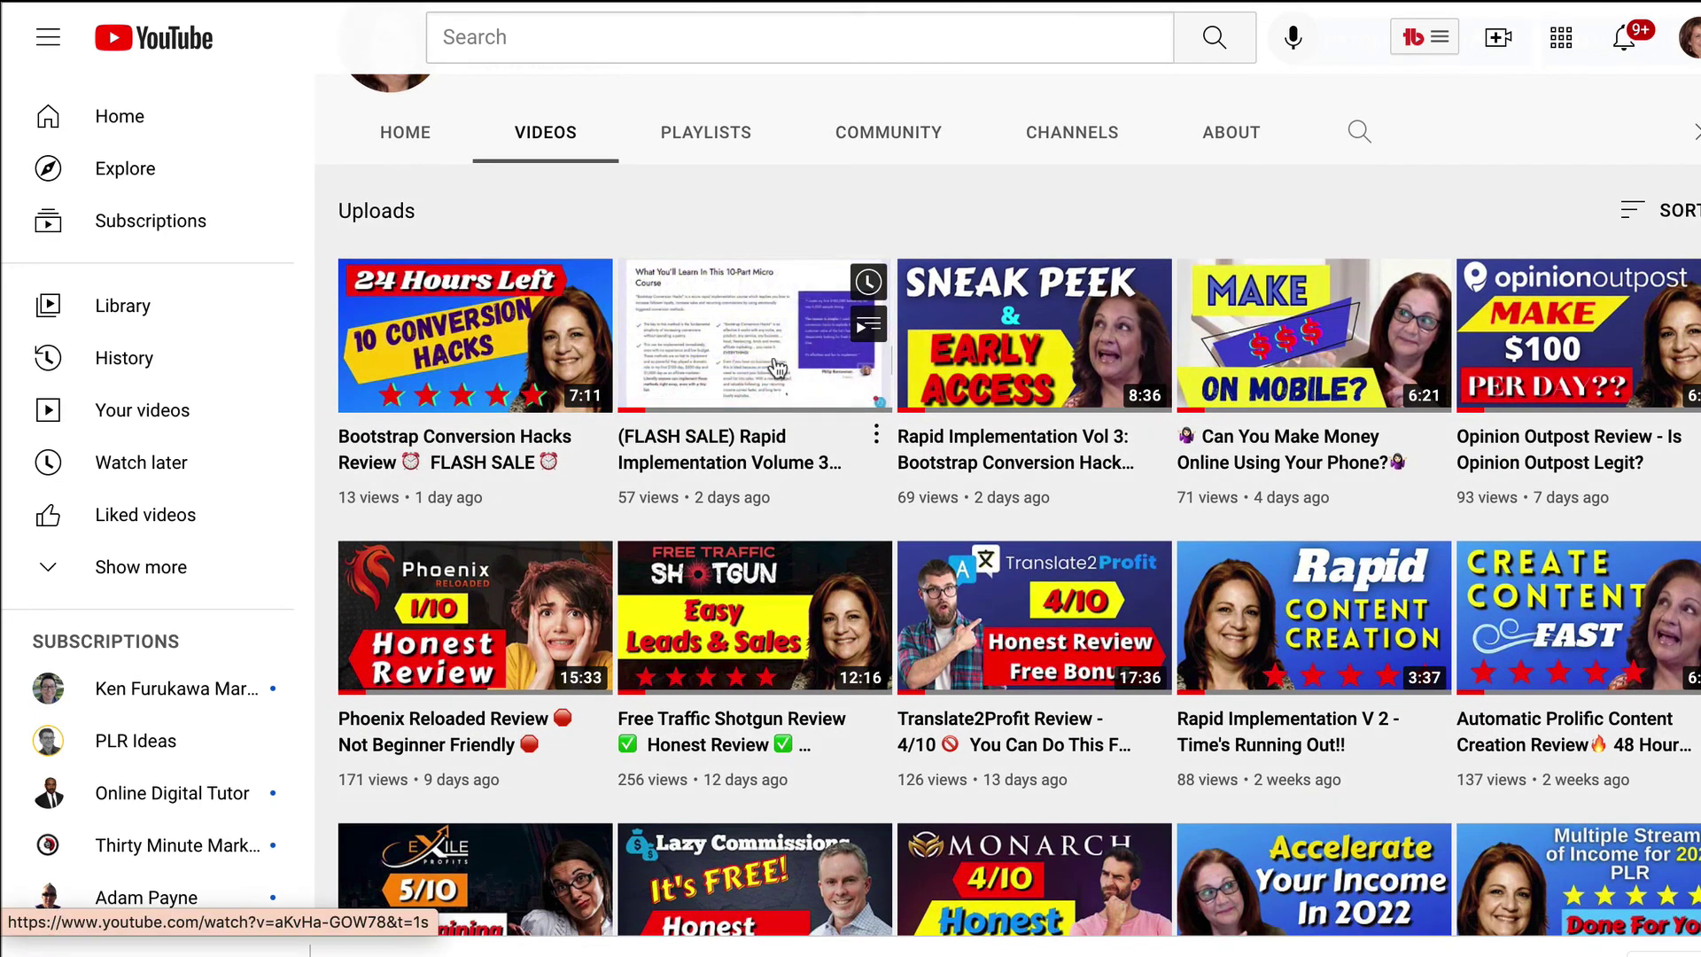
click(734, 363)
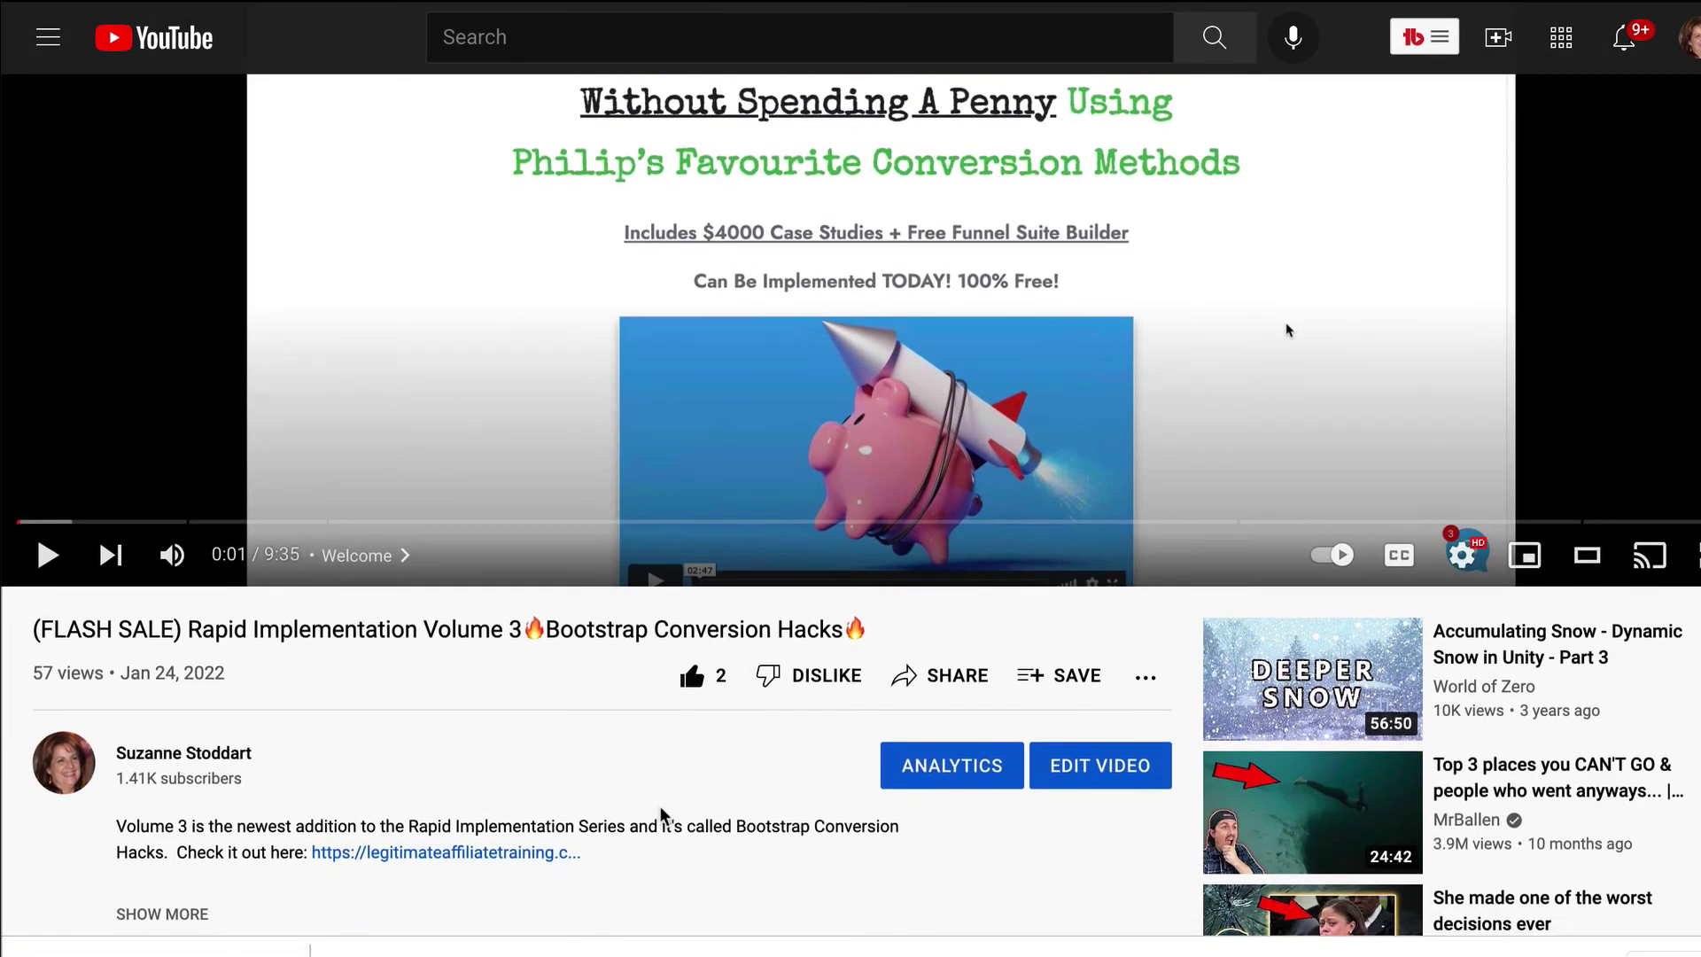
scroll(797, 810, down, 1)
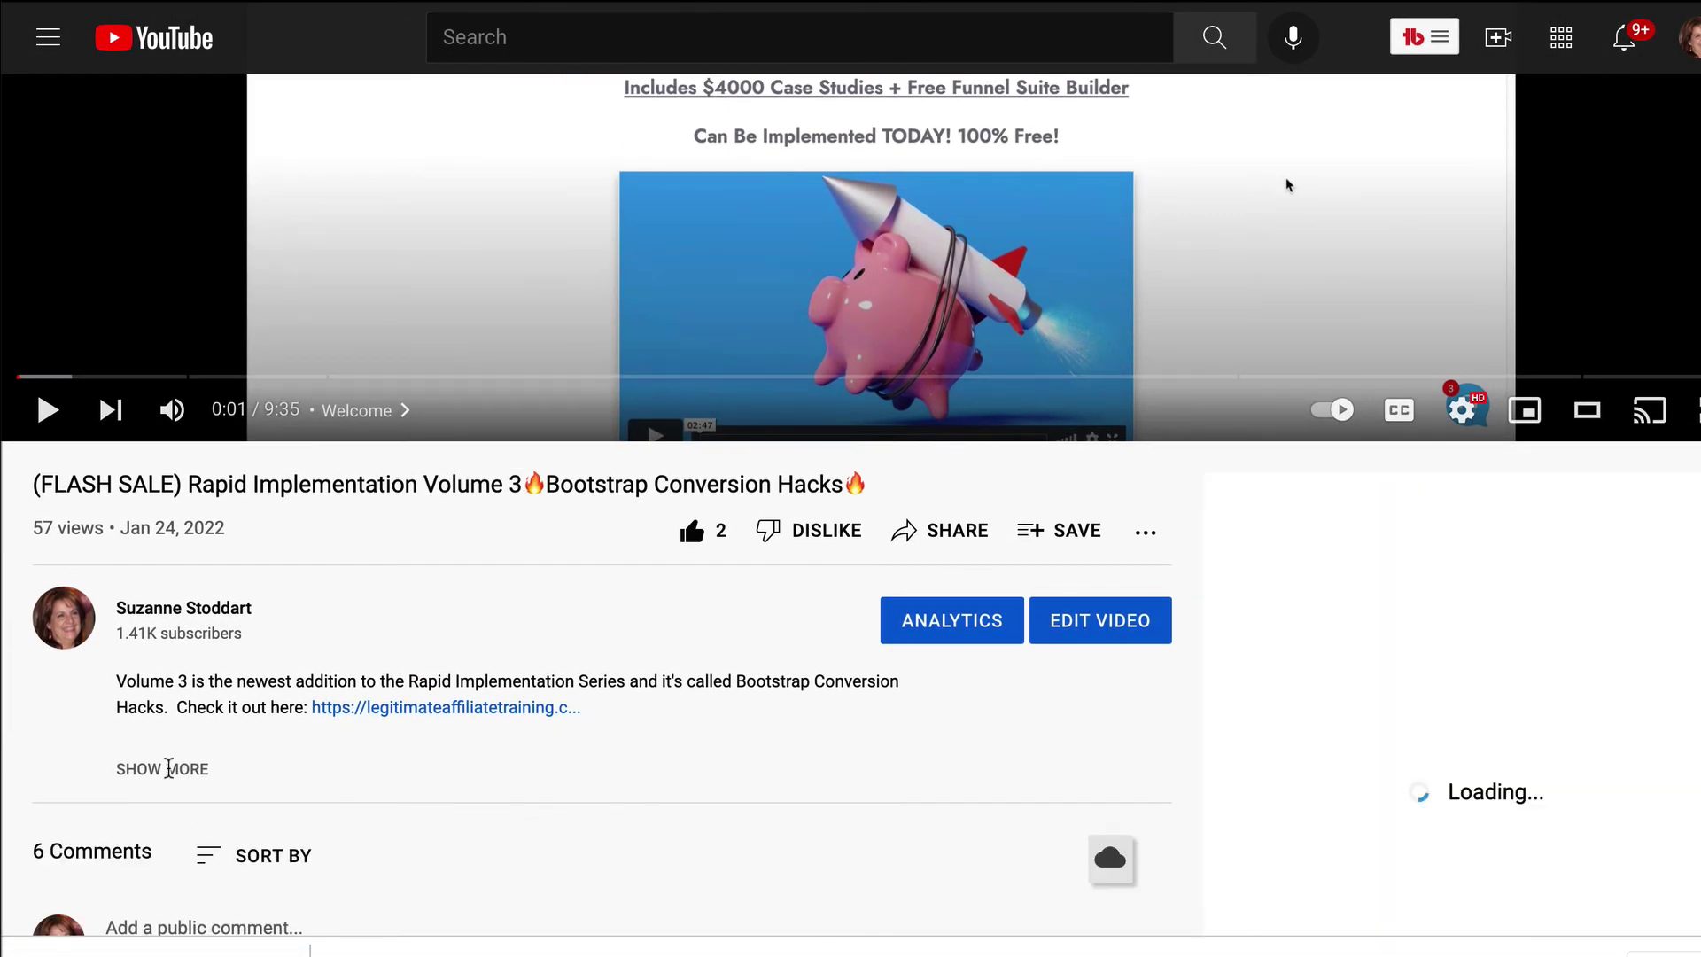
click(172, 776)
scroll(170, 768, down, 2)
scroll(168, 768, down, 2)
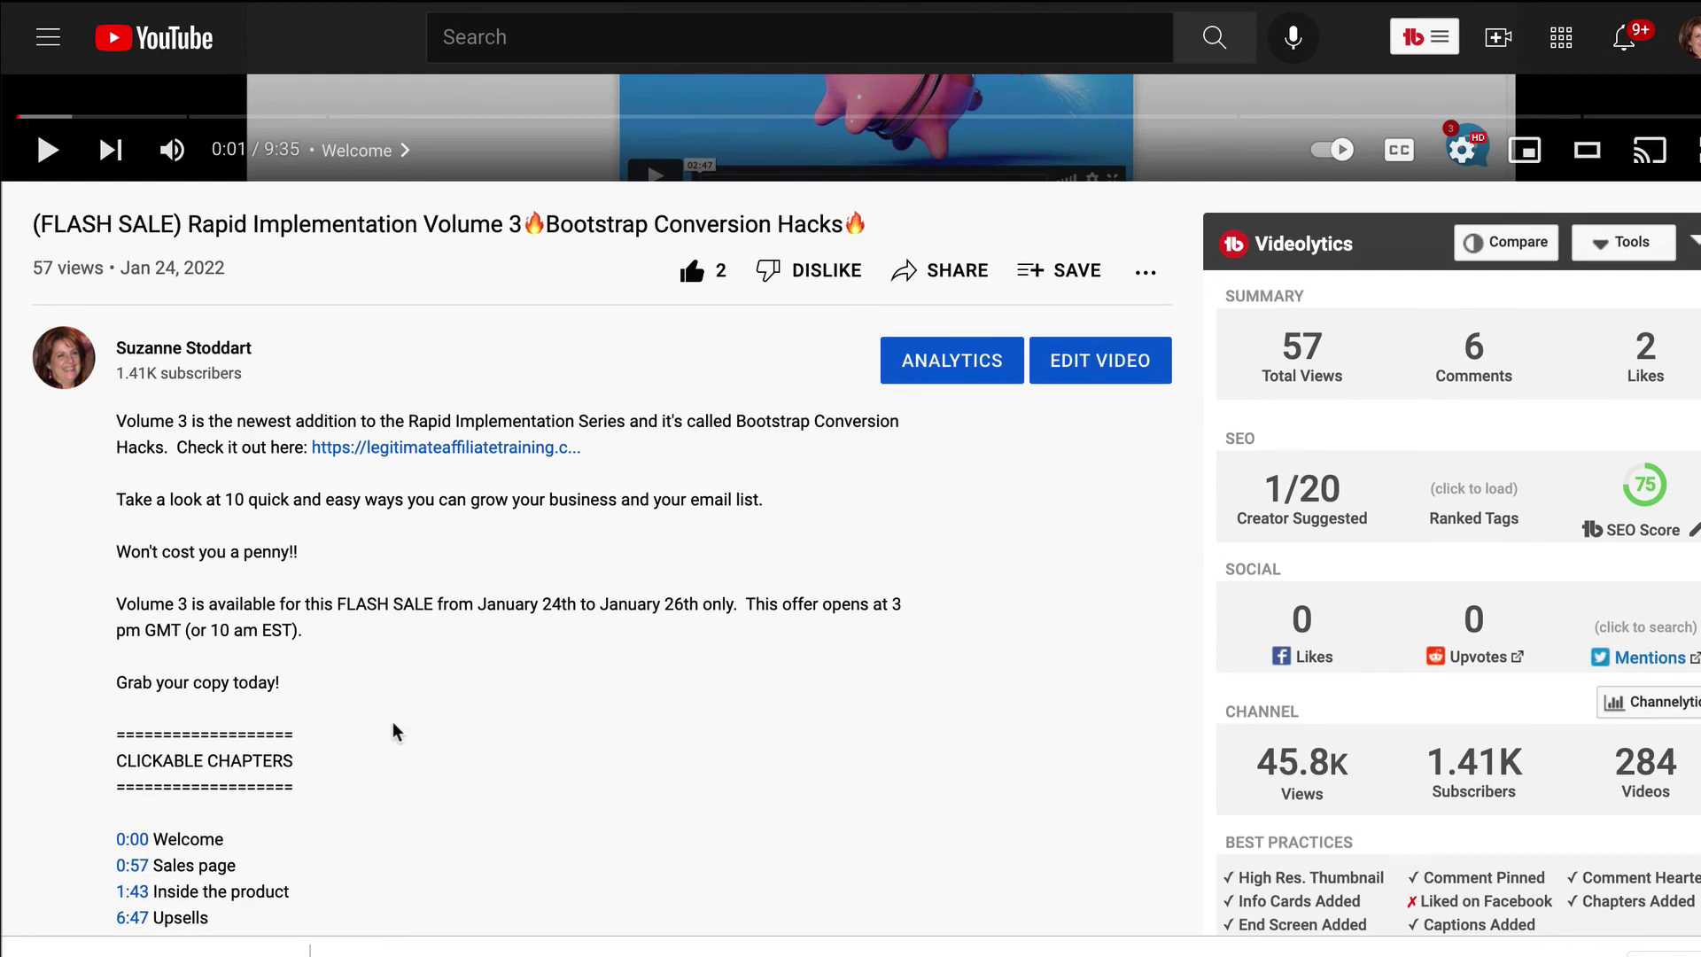
scroll(269, 557, up, 1)
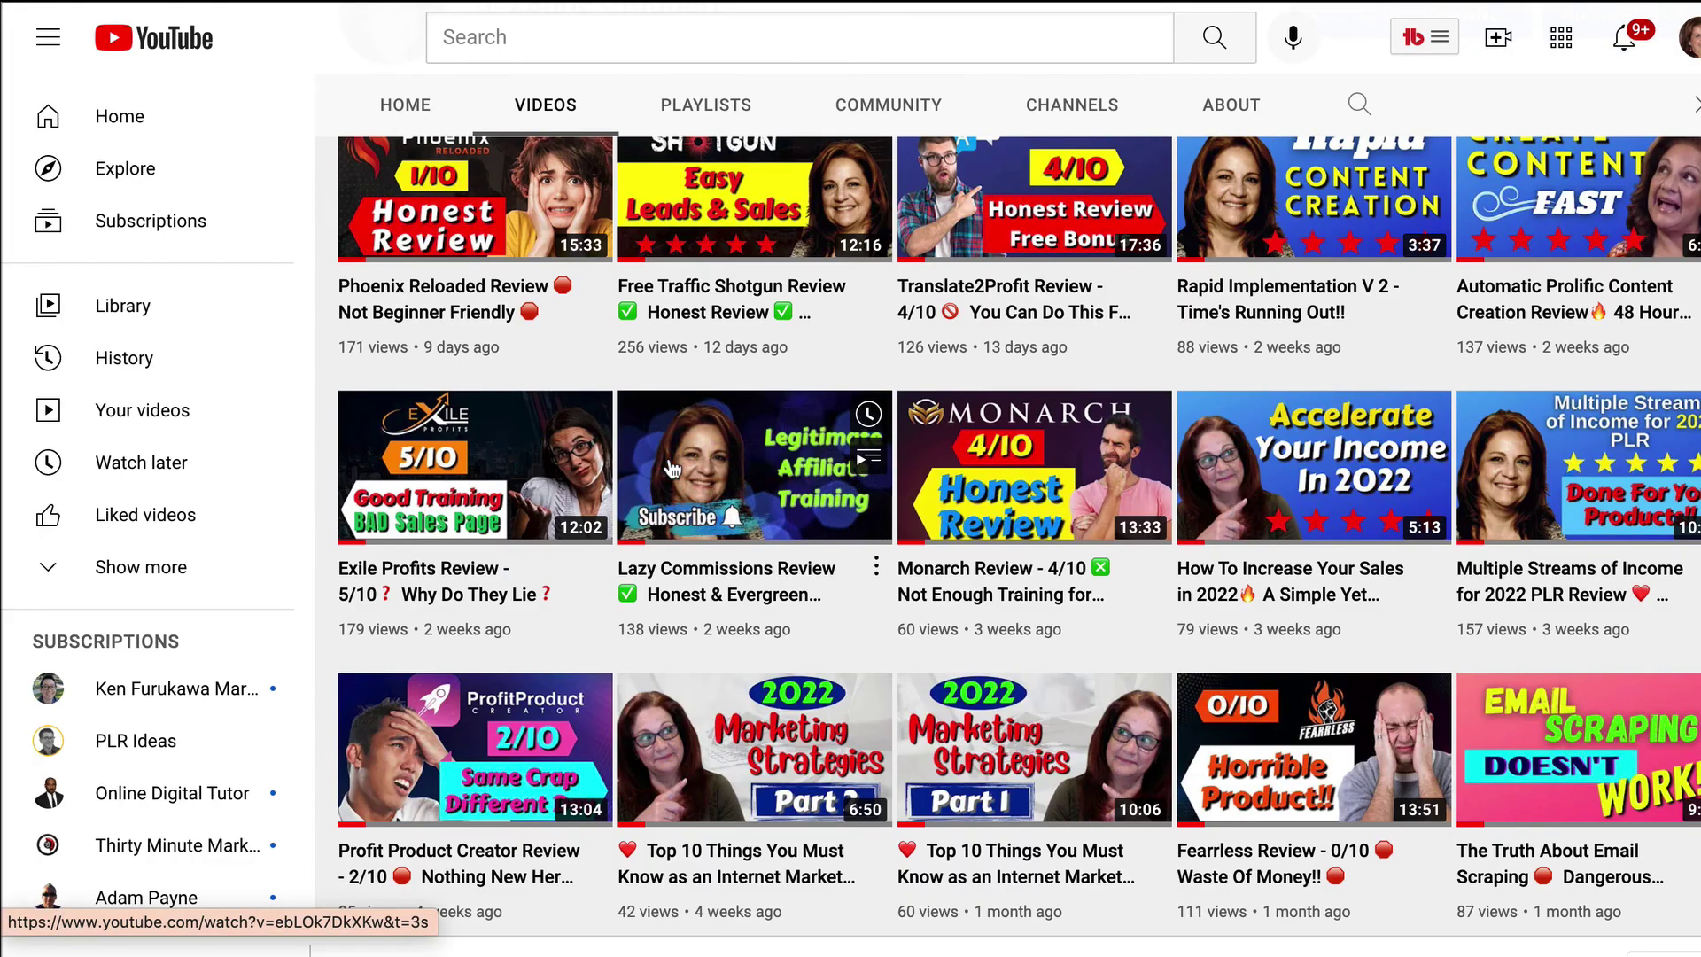
scroll(754, 609, down, 5)
scroll(753, 609, down, 5)
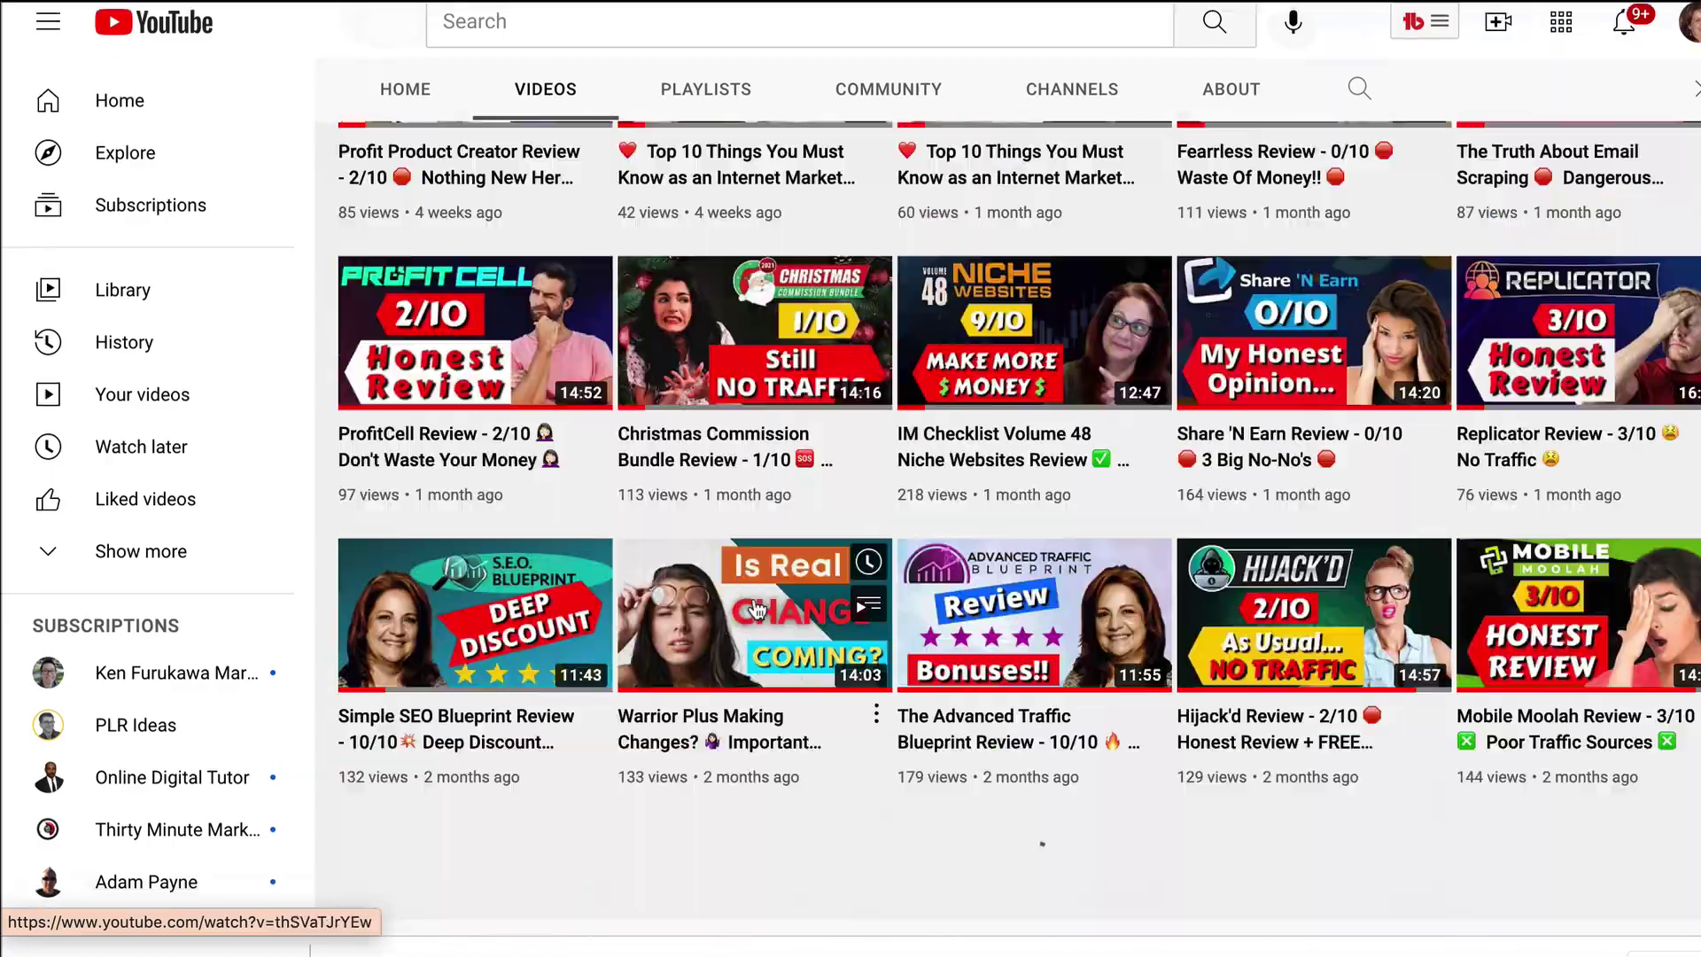
scroll(754, 608, down, 3)
scroll(754, 610, down, 5)
scroll(753, 608, down, 2)
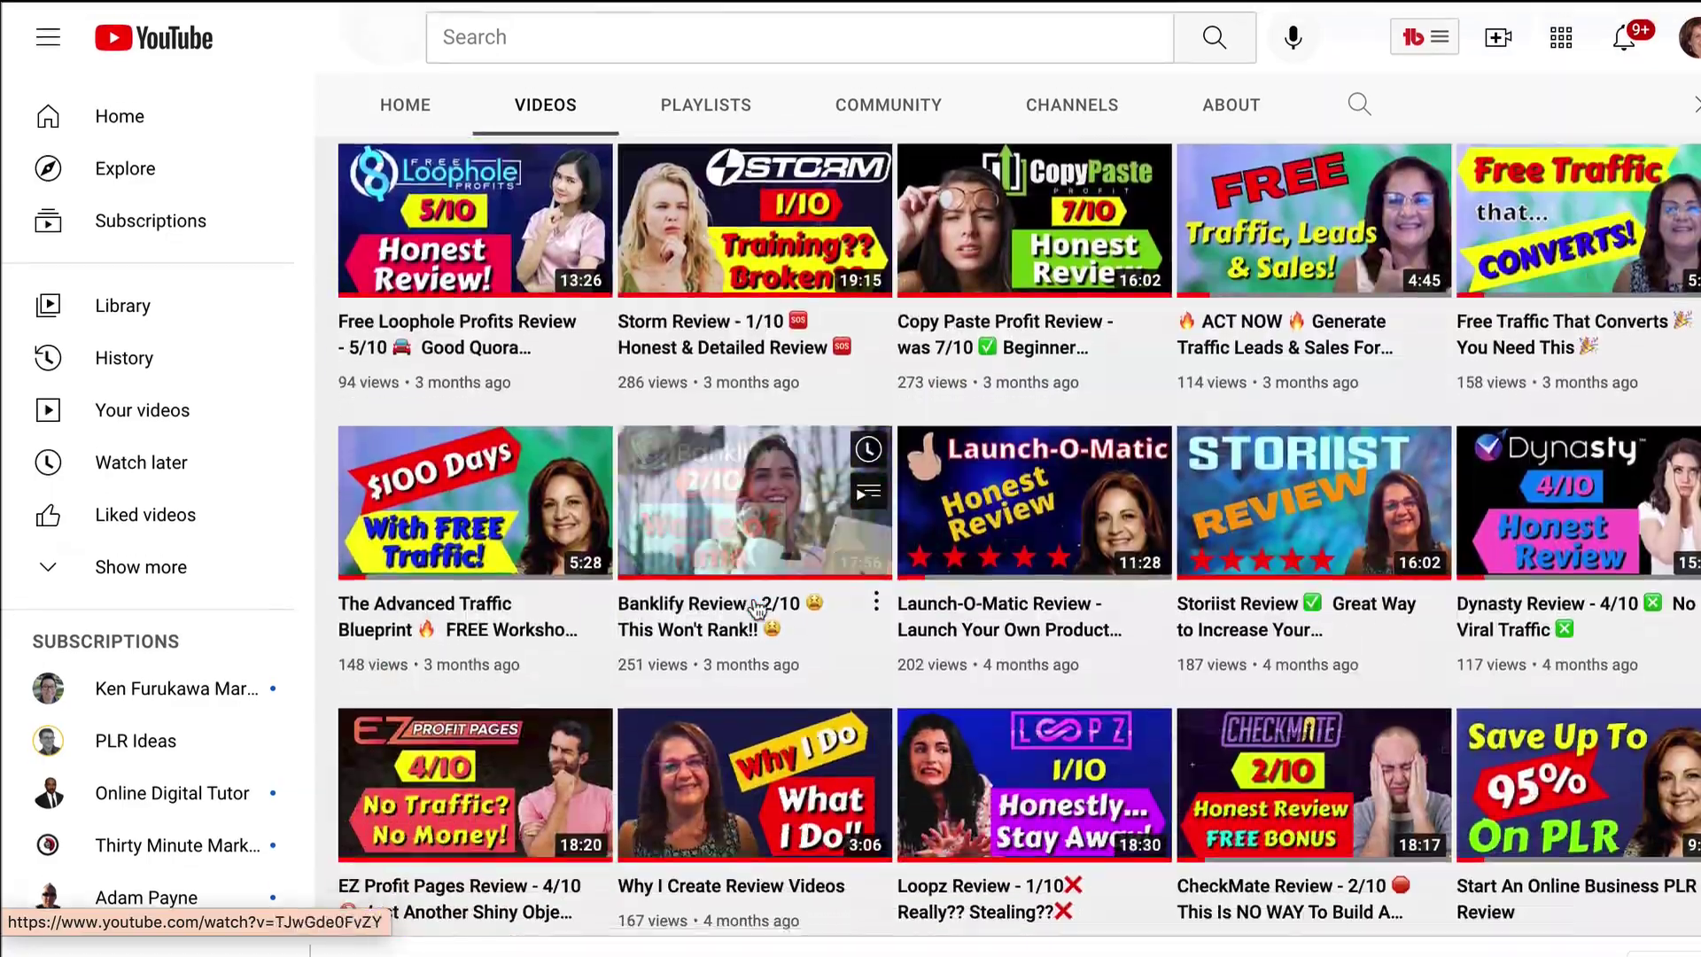
scroll(754, 608, down, 4)
scroll(753, 609, down, 2)
scroll(753, 609, down, 5)
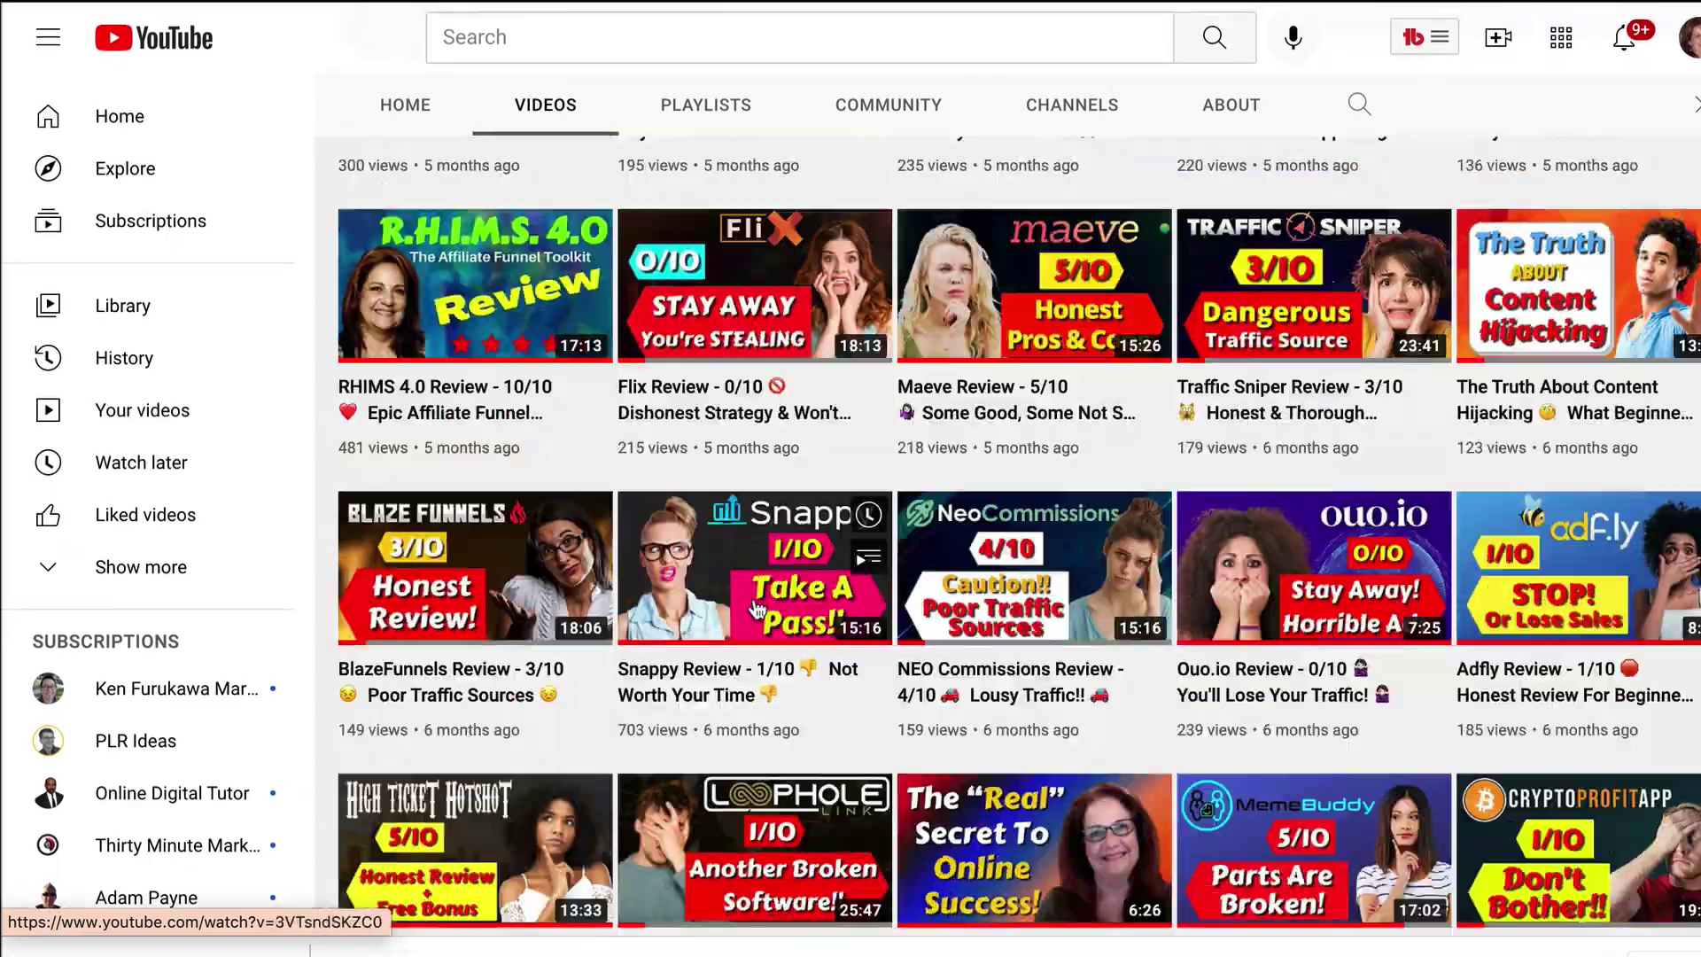
scroll(753, 609, down, 3)
scroll(753, 609, down, 3)
scroll(754, 608, down, 3)
scroll(753, 609, down, 2)
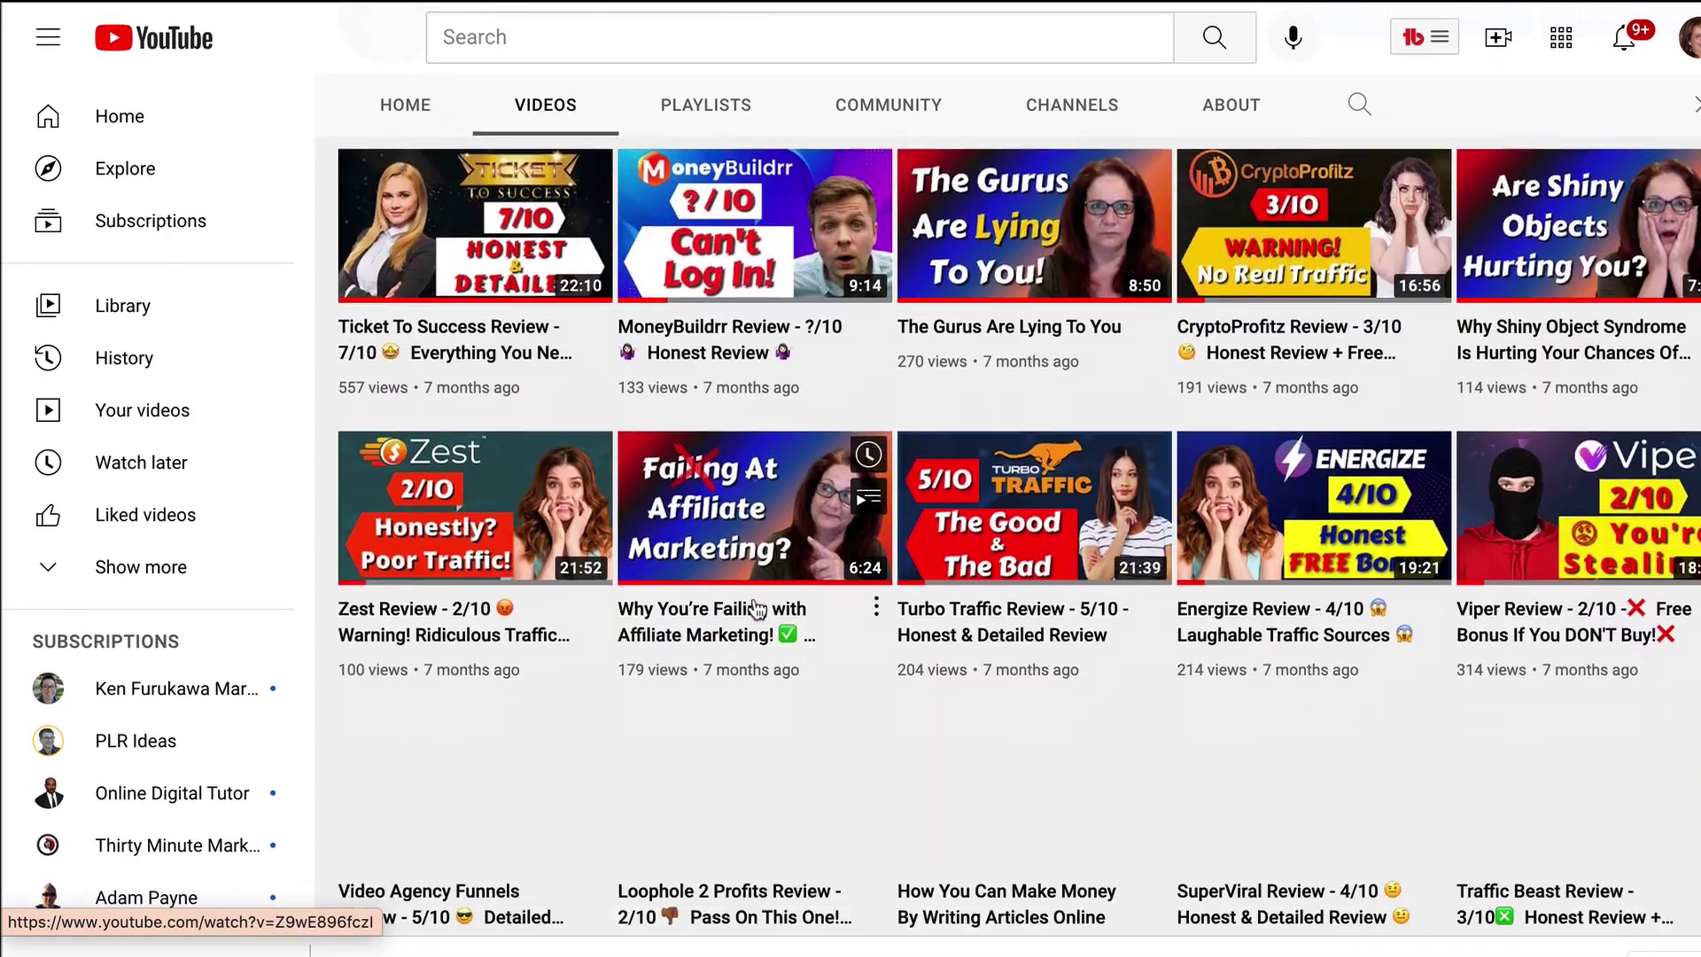
scroll(754, 610, down, 5)
scroll(753, 609, down, 2)
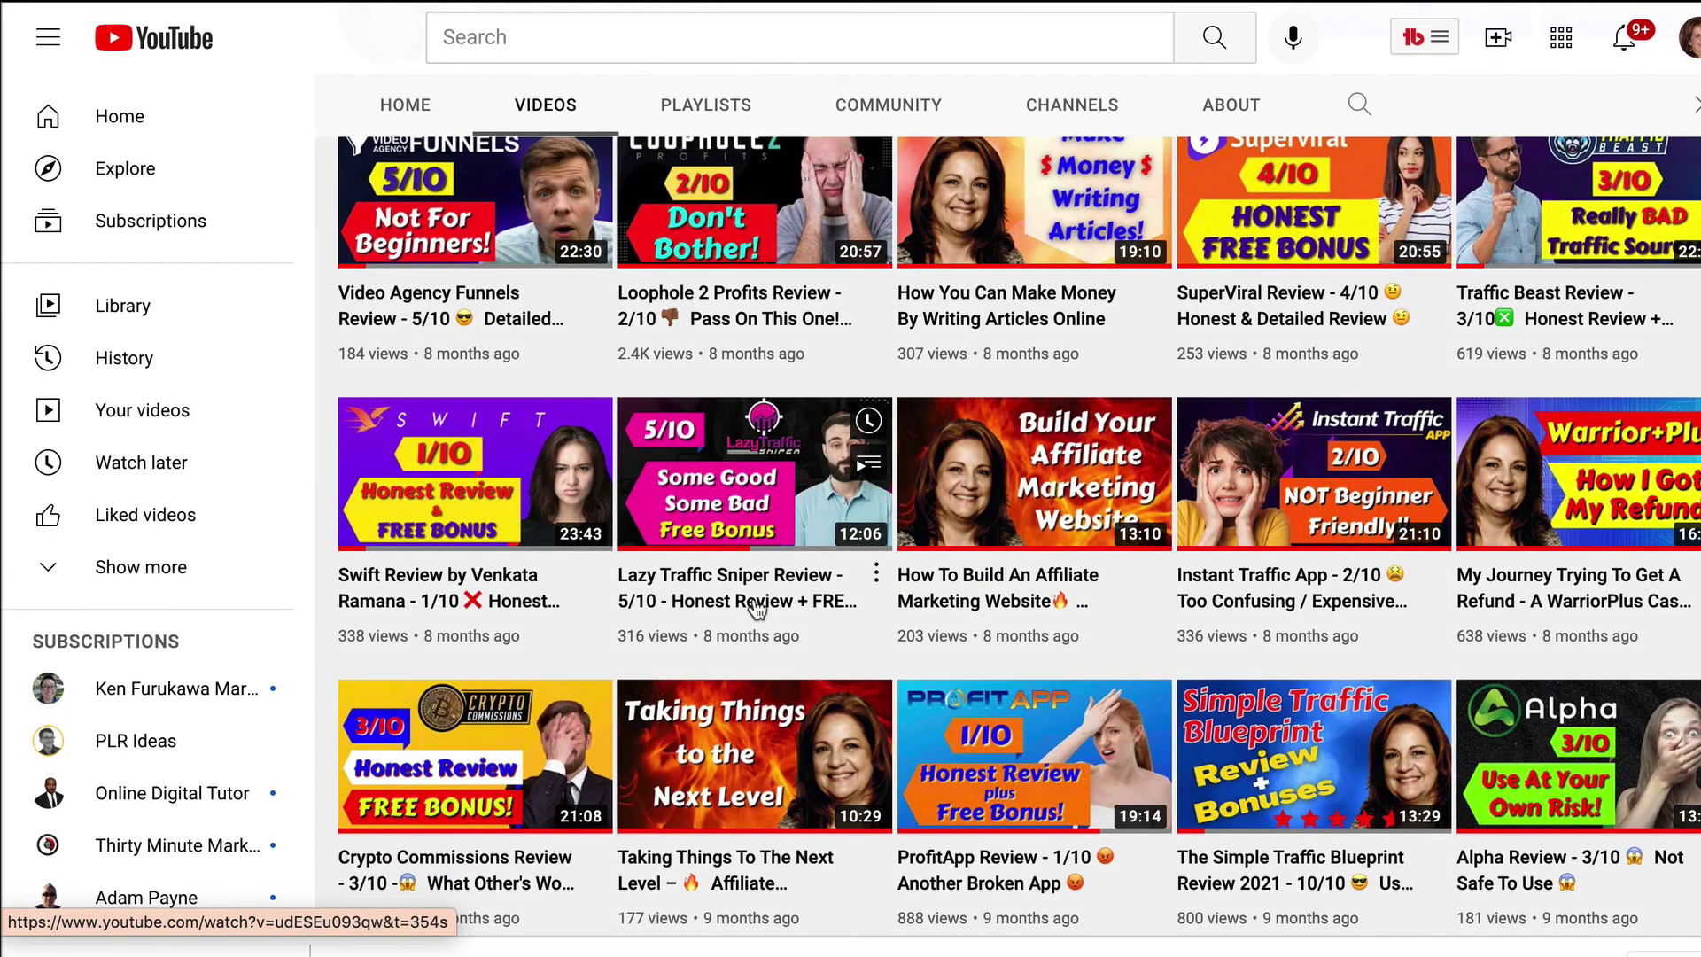
scroll(753, 609, down, 2)
scroll(753, 608, down, 3)
scroll(754, 609, down, 2)
scroll(753, 608, down, 1)
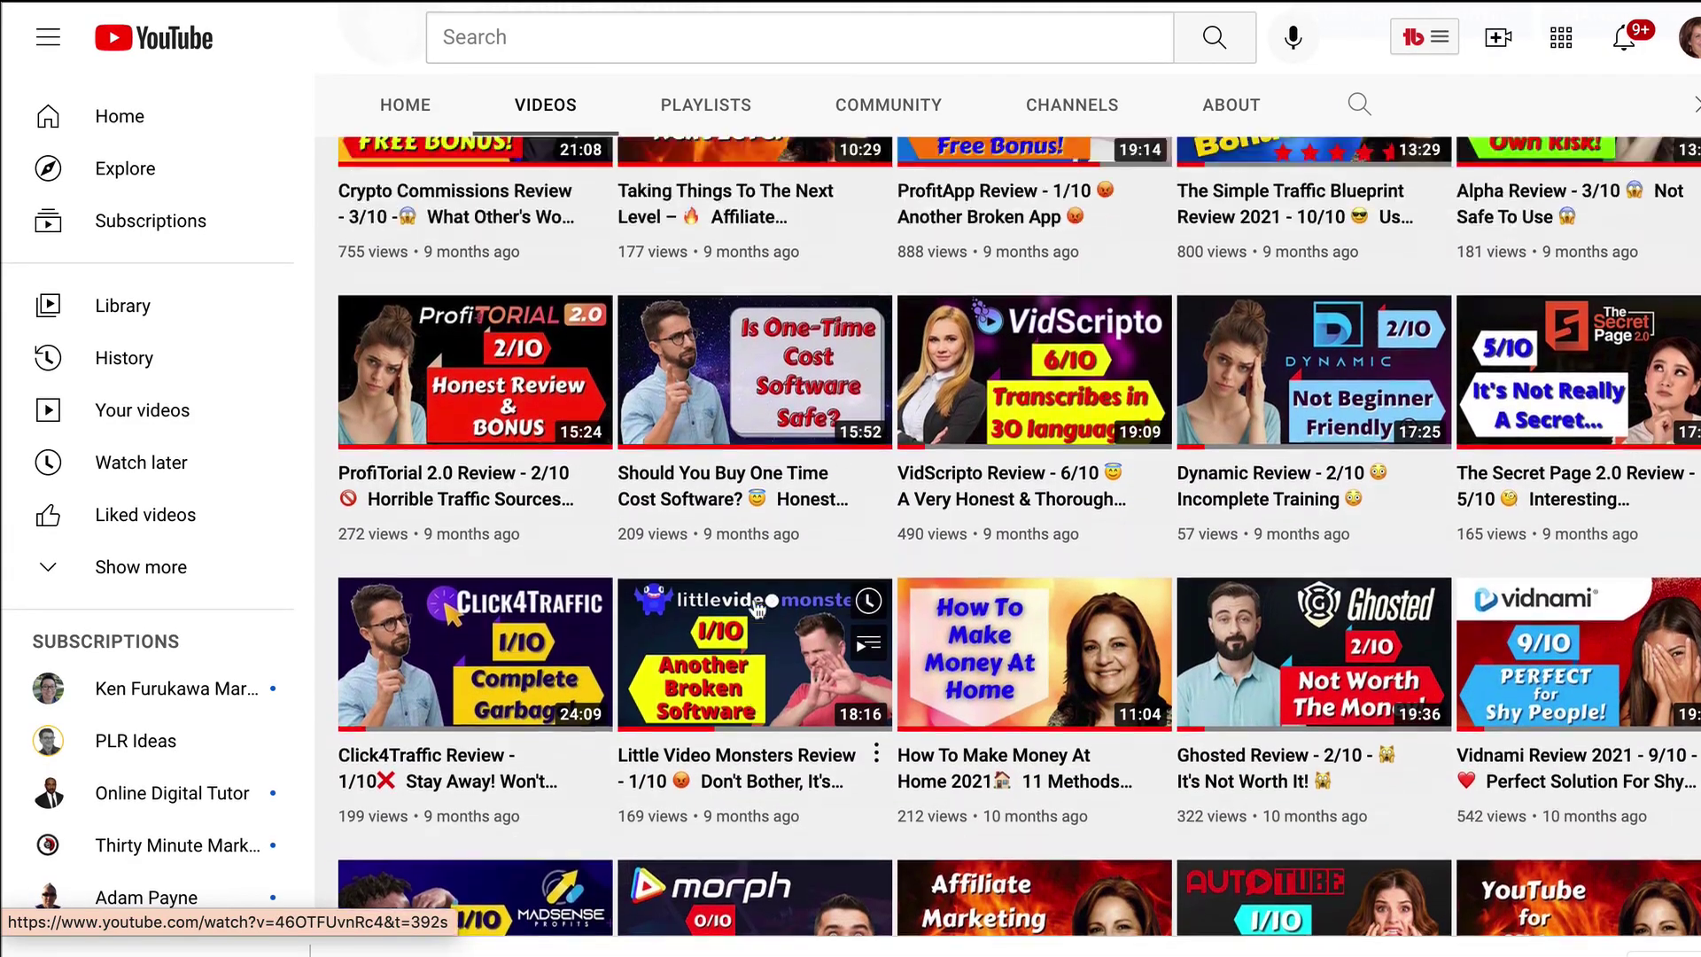
scroll(764, 607, up, 5)
scroll(763, 606, up, 3)
scroll(764, 606, up, 1)
scroll(841, 568, up, 3)
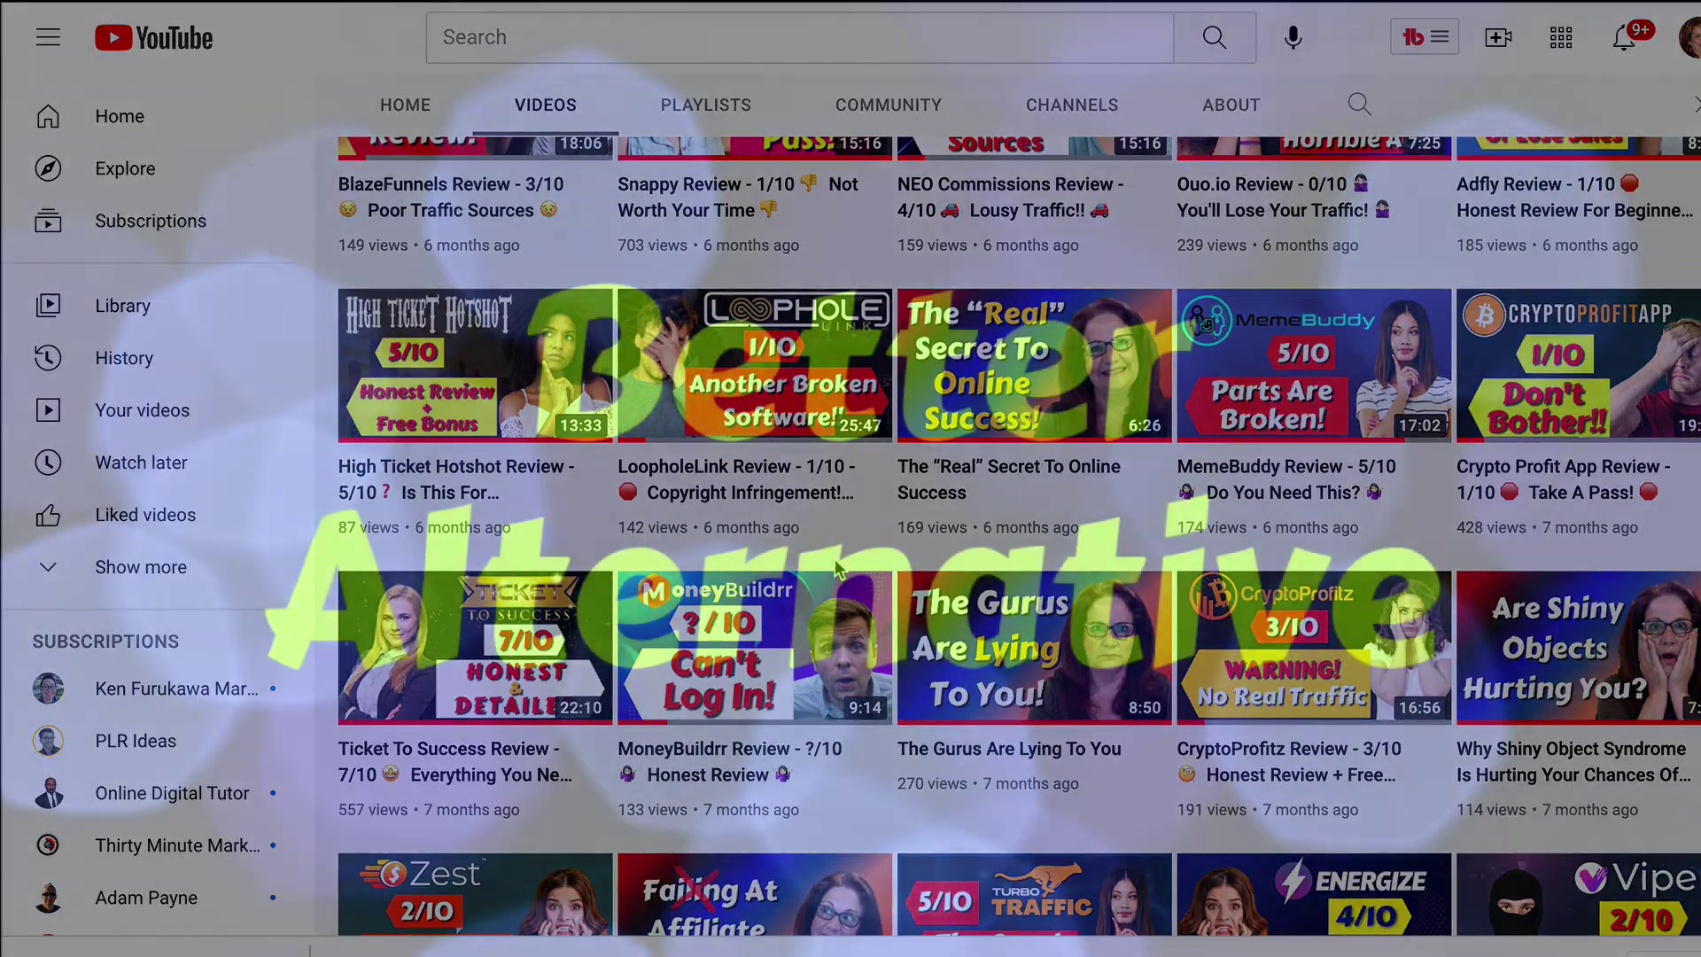